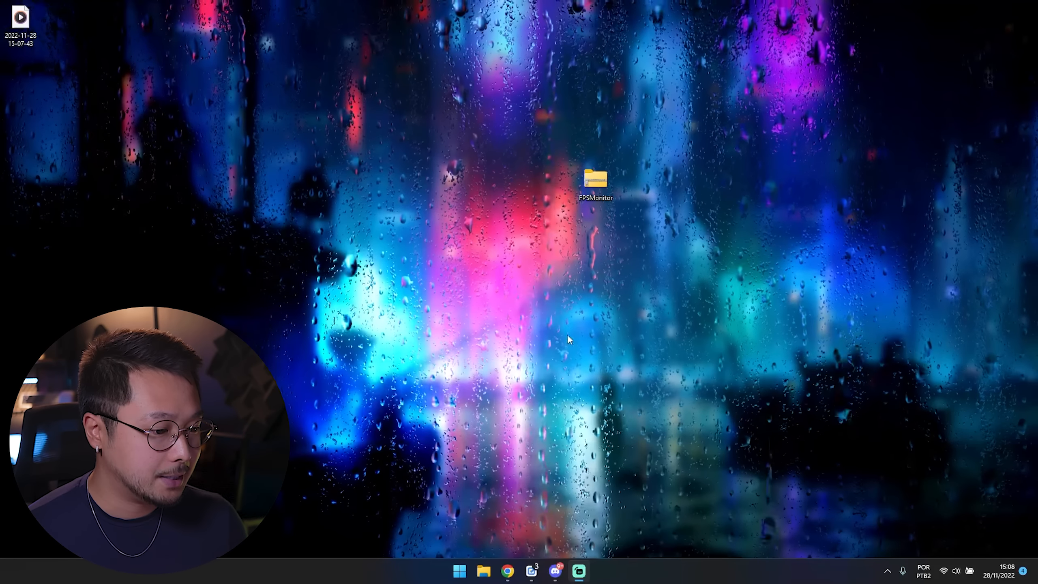
Step: Switch to the FPS Monitor site in Chrome and look over its features and licensing sections
{"action": "mouse_move", "coordinate": [507, 570]}
{"action": "left_click", "coordinate": [636, 521]}
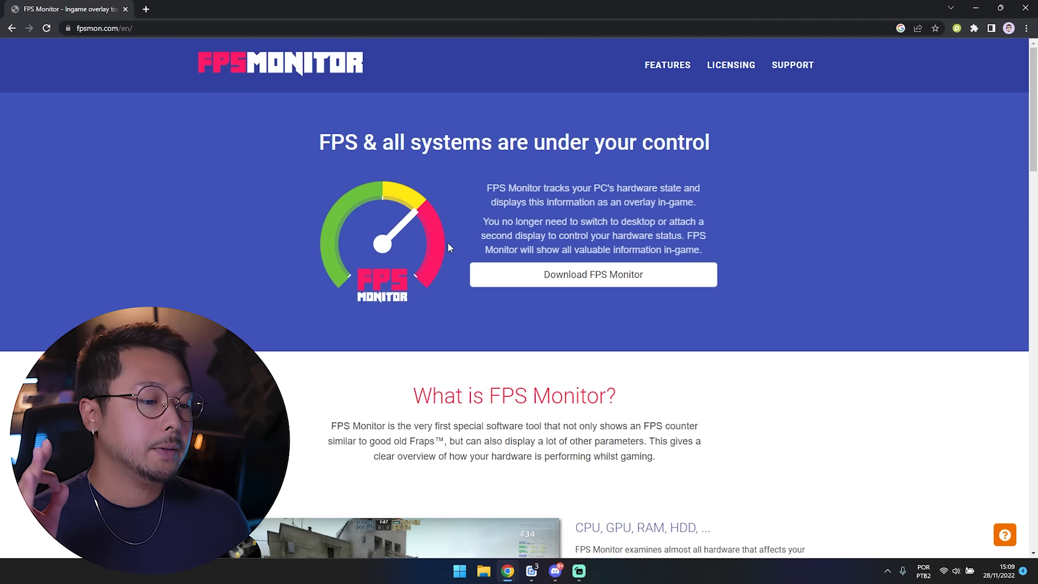
{"action": "scroll", "coordinate": [449, 245], "scroll_direction": "down", "scroll_amount": 7}
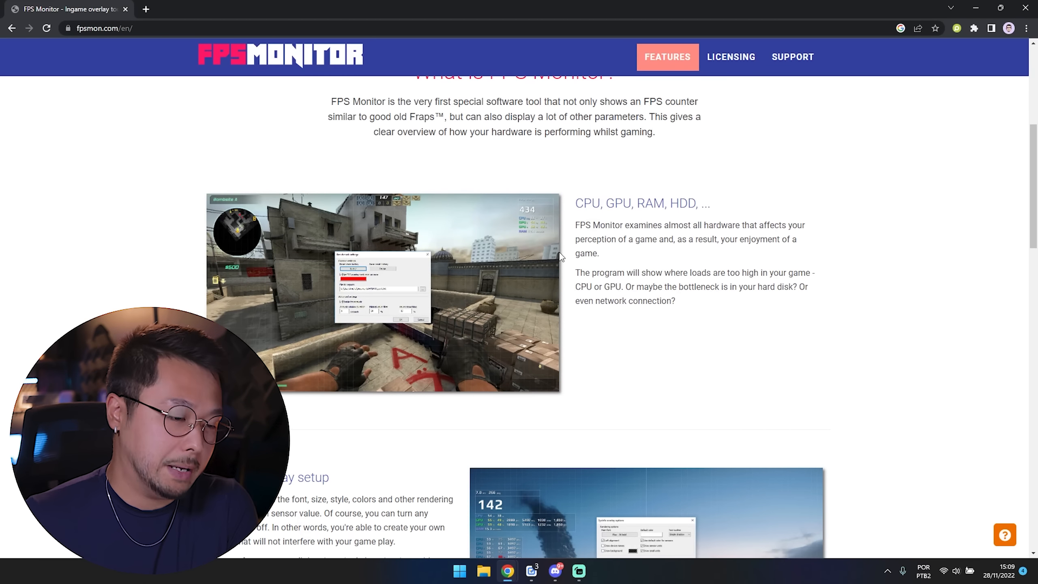
{"action": "scroll", "coordinate": [606, 330], "scroll_direction": "up", "scroll_amount": 7}
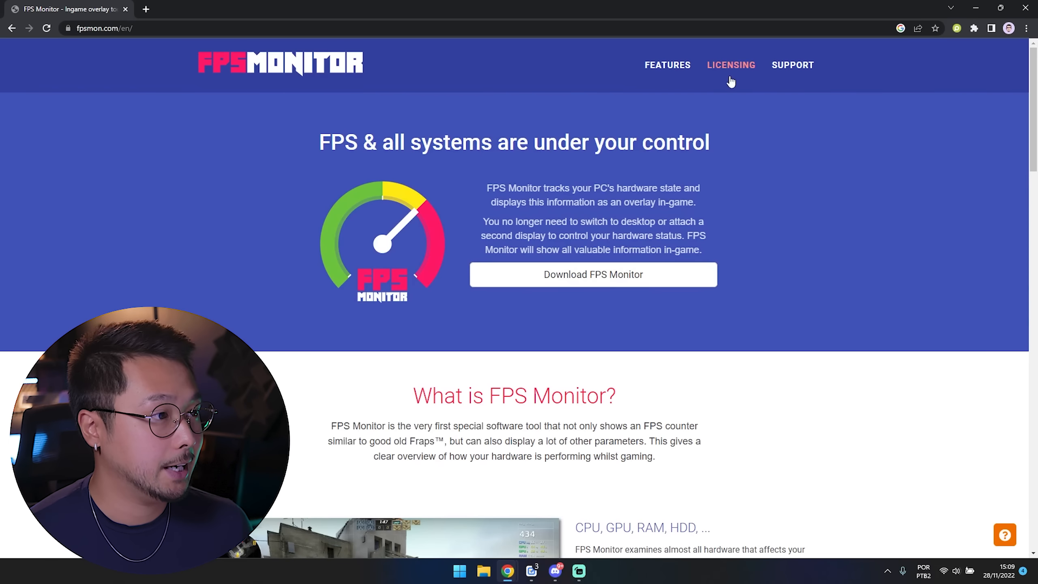
{"action": "left_click", "coordinate": [731, 66]}
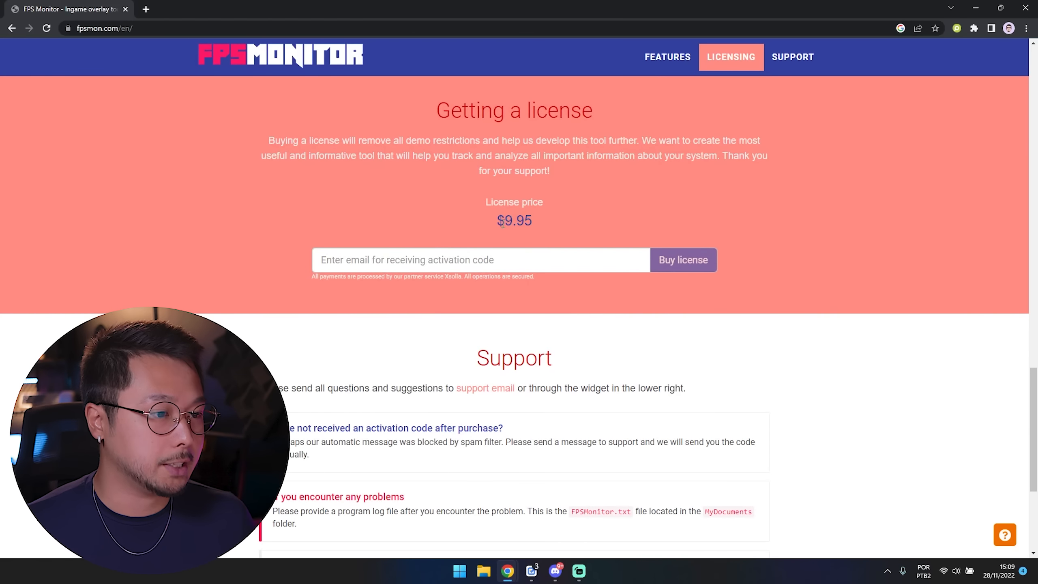
{"action": "left_click", "coordinate": [663, 57]}
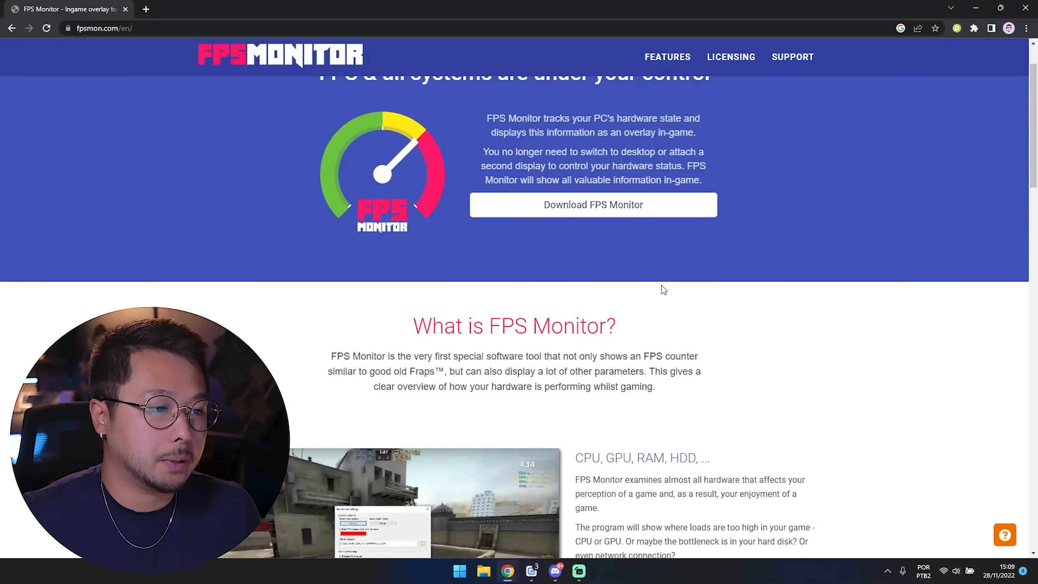
{"action": "scroll", "coordinate": [663, 290], "scroll_direction": "up", "scroll_amount": 2}
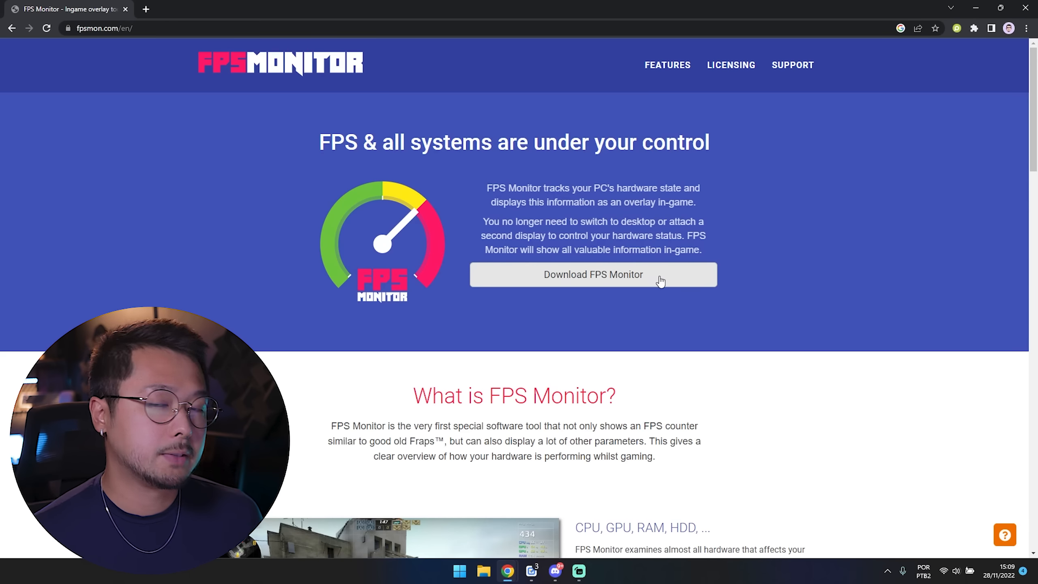
Step: Download the FPS Monitor installer, save it to the desktop as fpsmon-5440, and minimize the browser
{"action": "left_click", "coordinate": [641, 285]}
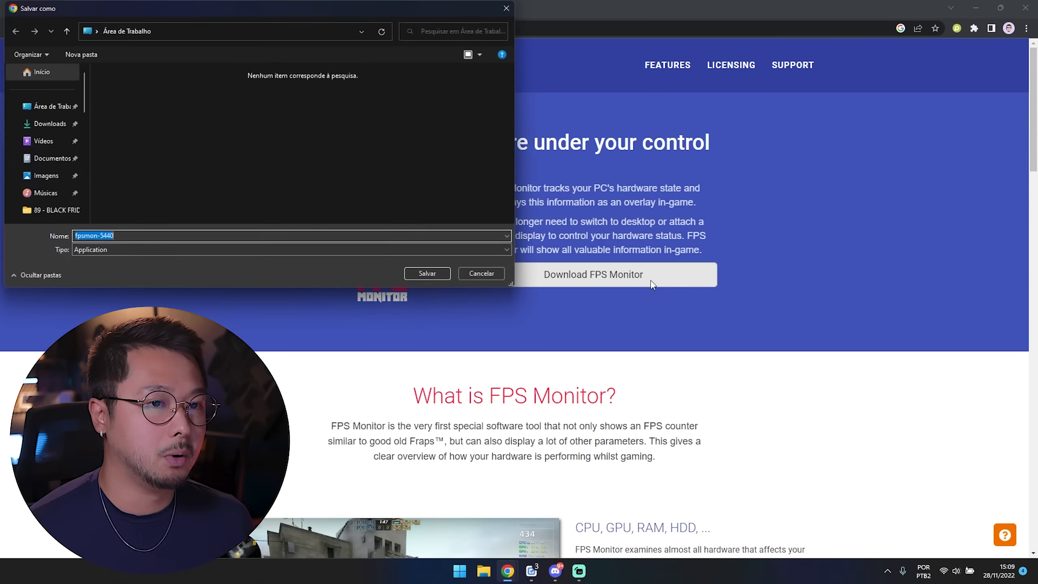
{"action": "left_click", "coordinate": [427, 273]}
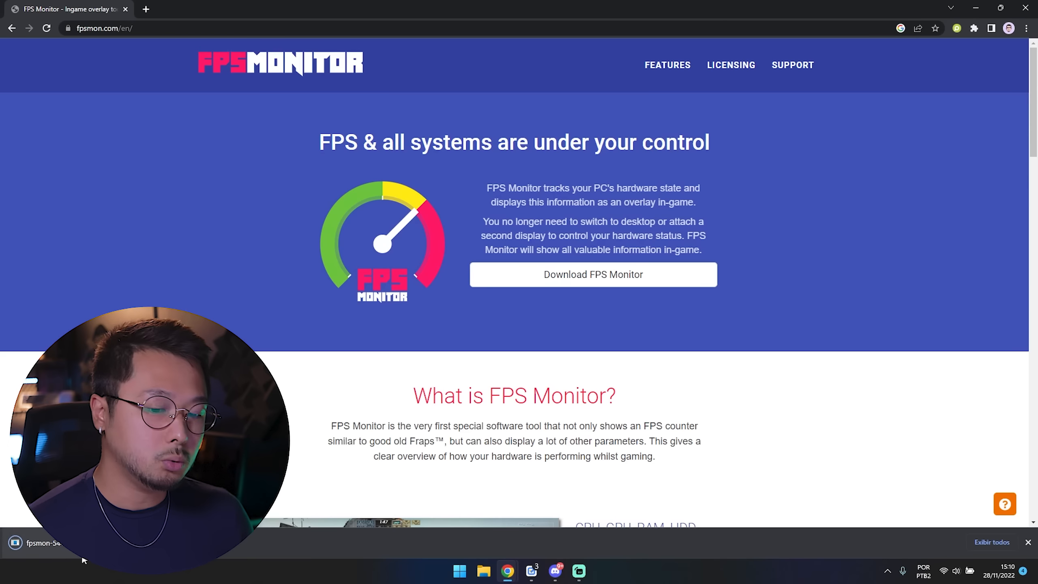
{"action": "left_click", "coordinate": [975, 10]}
Step: Rearrange the desktop with the FPSMonitor archive in the far upper corner and the fpsmon-5440 installer near the middle
{"action": "left_click_drag", "start_coordinate": [597, 190], "coordinate": [633, 212]}
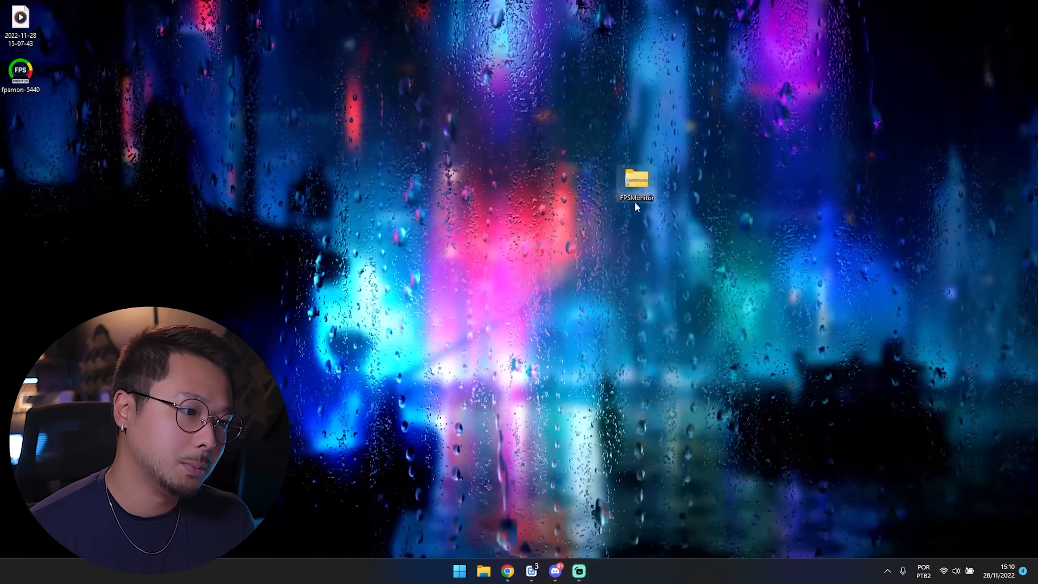
{"action": "left_click_drag", "start_coordinate": [637, 179], "coordinate": [966, 25]}
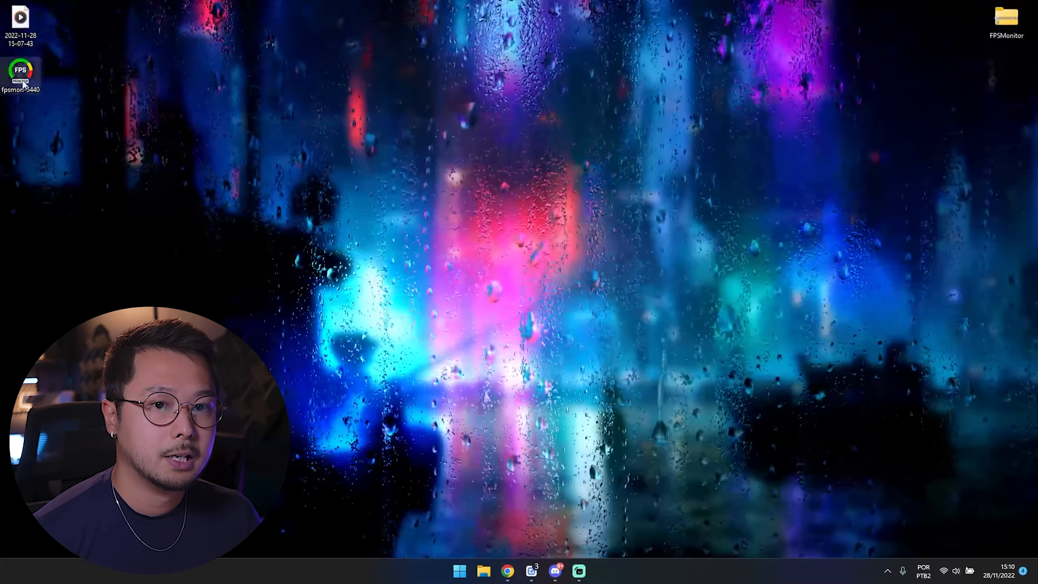
{"action": "left_click_drag", "start_coordinate": [21, 70], "coordinate": [513, 183]}
Step: Install FPS Monitor from fpsmon-5440 into C:\Program Files (x86)\FPS Monitor with a desktop icon, launching it on completion
{"action": "double_click", "coordinate": [513, 184]}
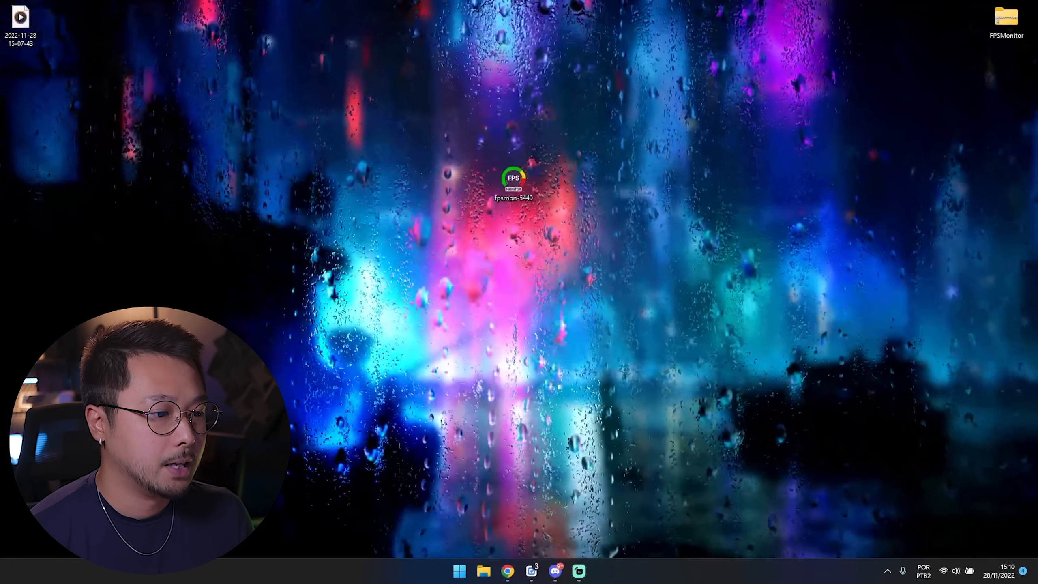
{"action": "left_click", "coordinate": [412, 334]}
{"action": "left_click", "coordinate": [582, 367]}
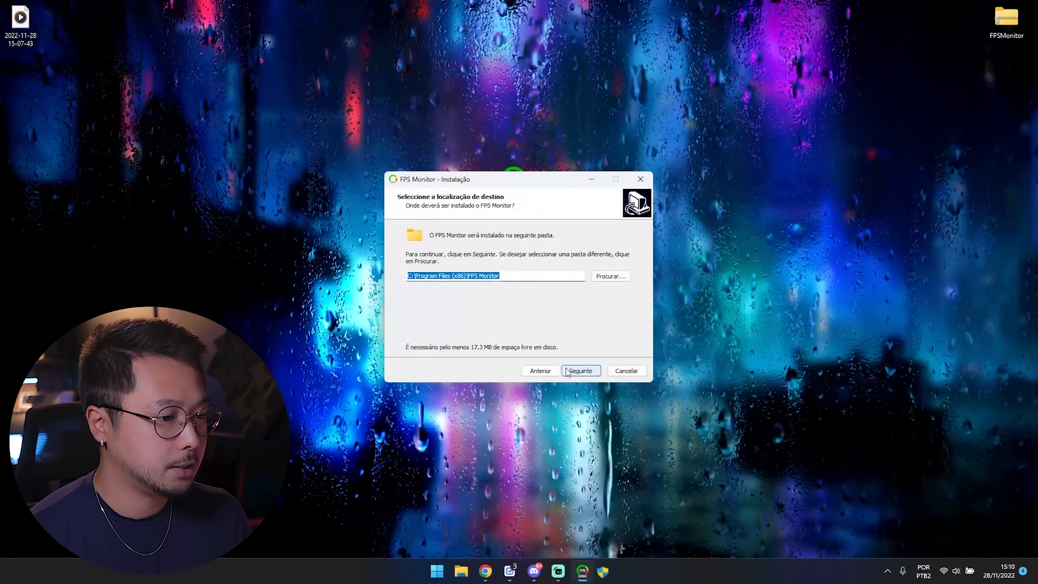
{"action": "left_click", "coordinate": [588, 371]}
{"action": "left_click", "coordinate": [584, 372]}
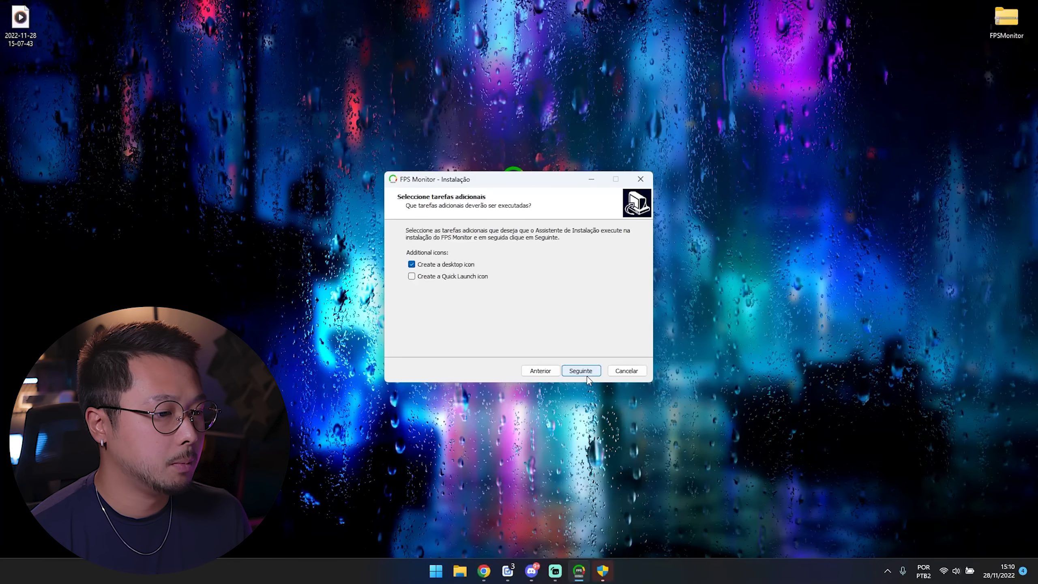
{"action": "left_click", "coordinate": [587, 374]}
{"action": "left_click", "coordinate": [587, 374]}
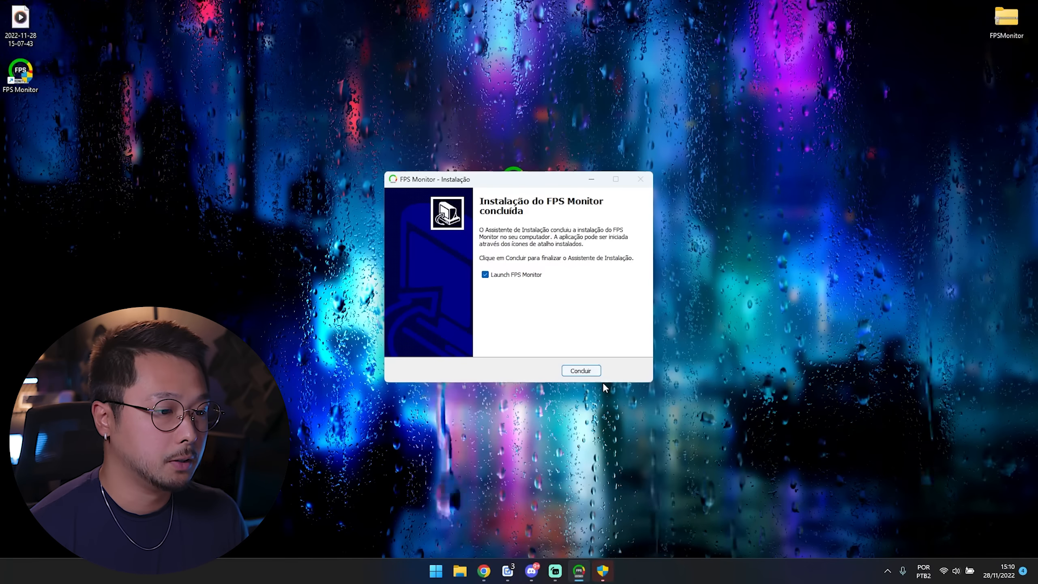
{"action": "left_click", "coordinate": [581, 370]}
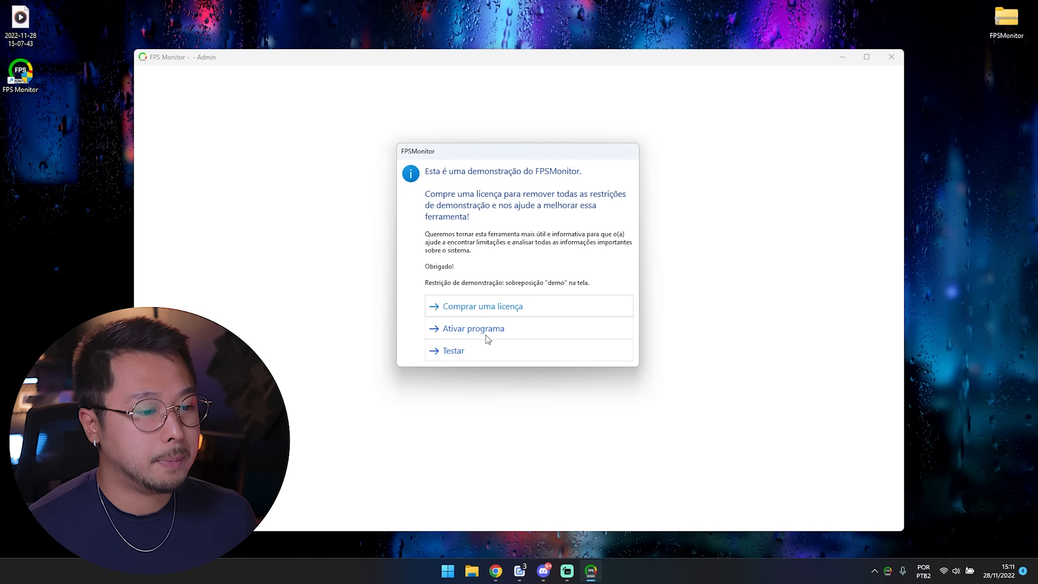
Step: Continue with the trial version and maximize the FPS Monitor window, shifting the item settings panel inward
{"action": "left_click", "coordinate": [466, 355]}
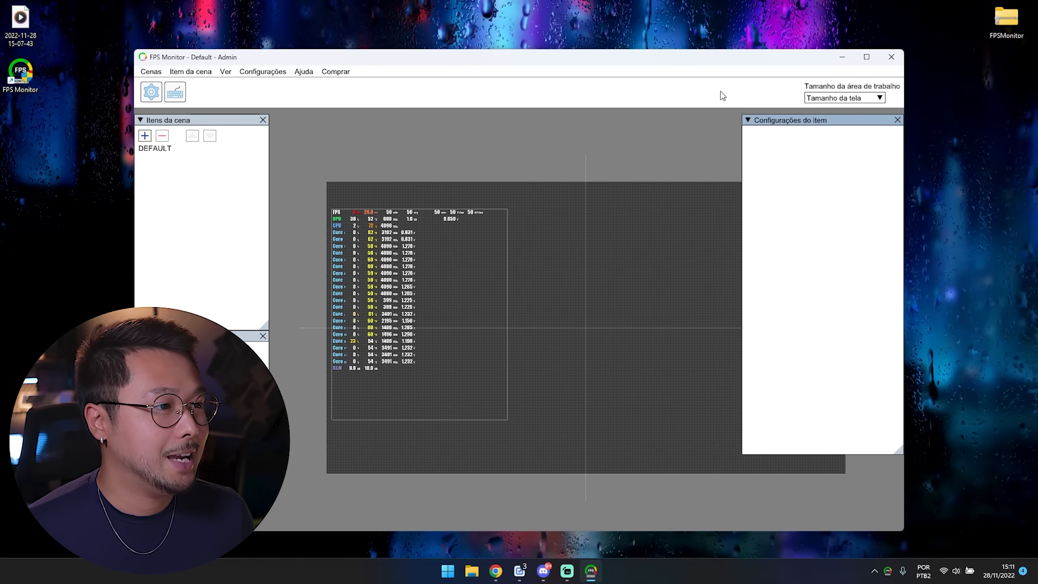
{"action": "double_click", "coordinate": [672, 59]}
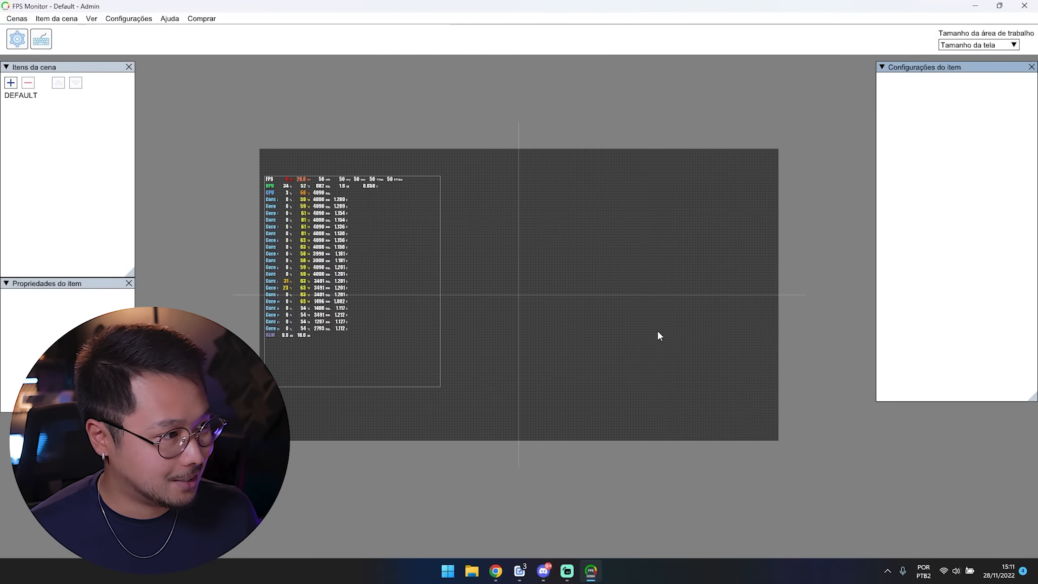
{"action": "left_click_drag", "start_coordinate": [915, 72], "coordinate": [872, 101]}
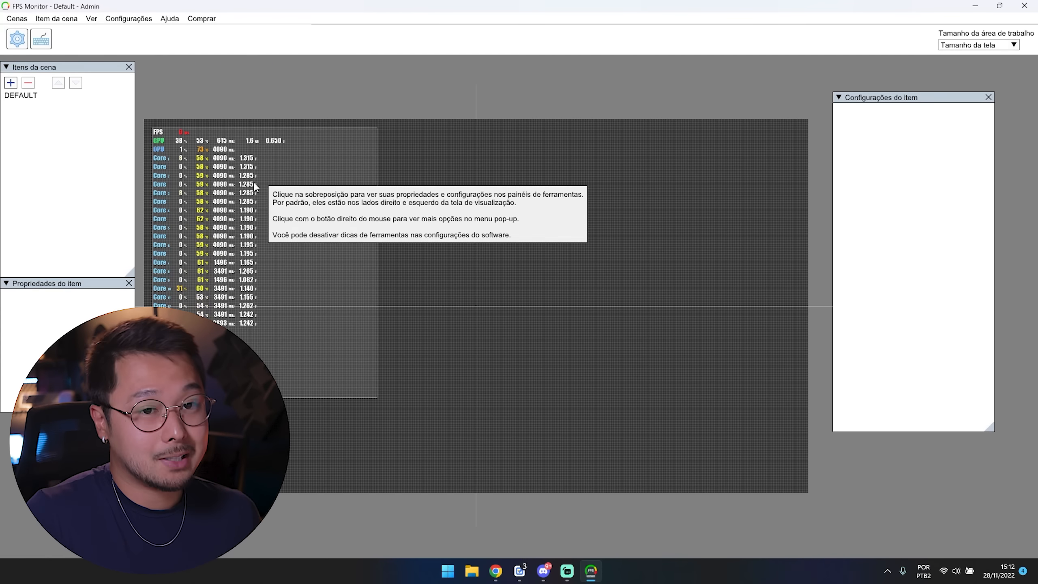
Step: Open the folder that holds FPS Monitor's configuration files and move its window clear of the upper edge
{"action": "left_click", "coordinate": [179, 22]}
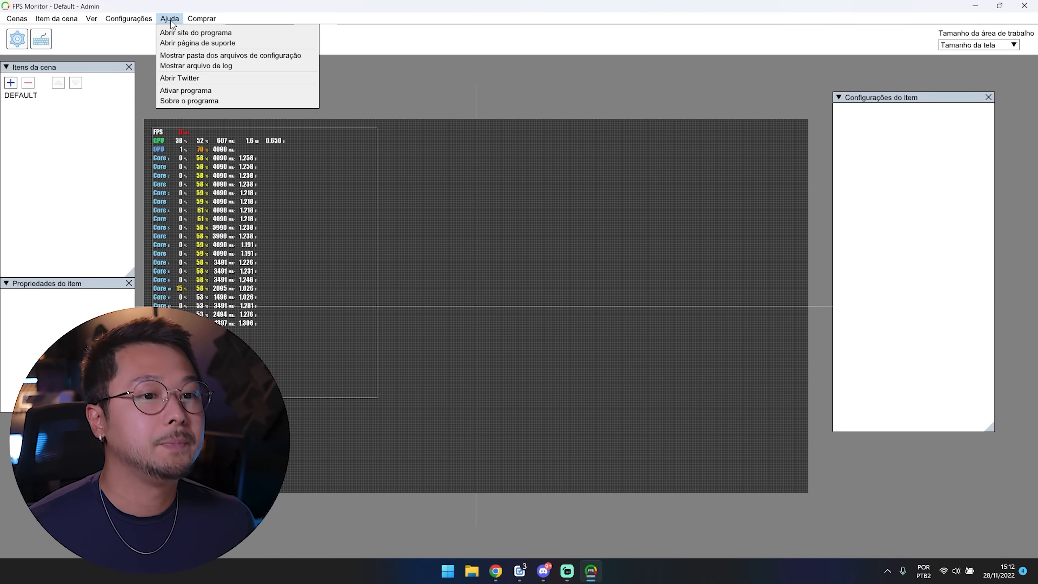
{"action": "left_click", "coordinate": [205, 55]}
{"action": "left_click_drag", "start_coordinate": [510, 55], "coordinate": [639, 90]}
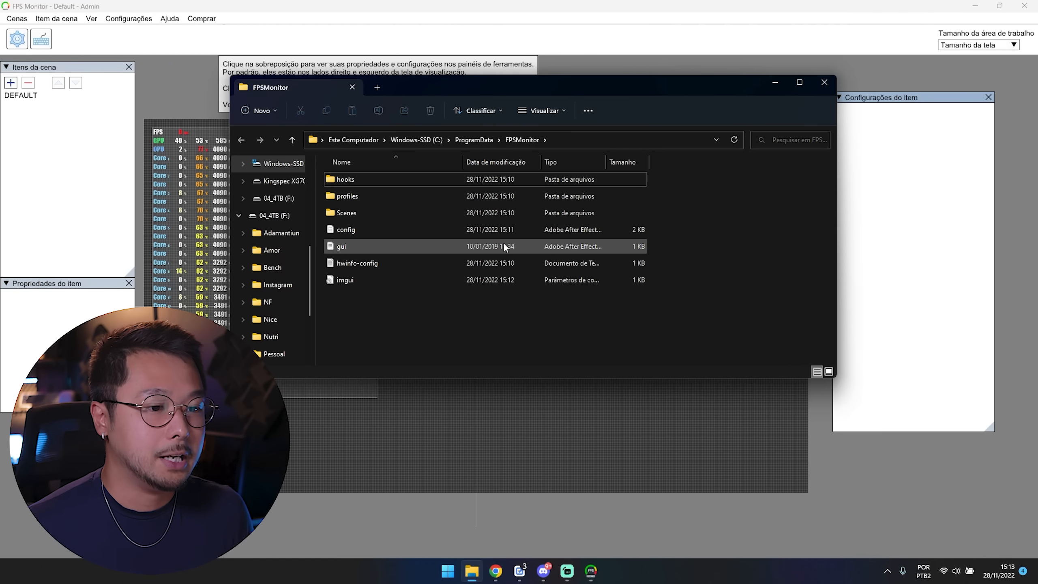
Step: Close FPS Monitor and check whether it is still running in the background
{"action": "left_click", "coordinate": [1023, 9]}
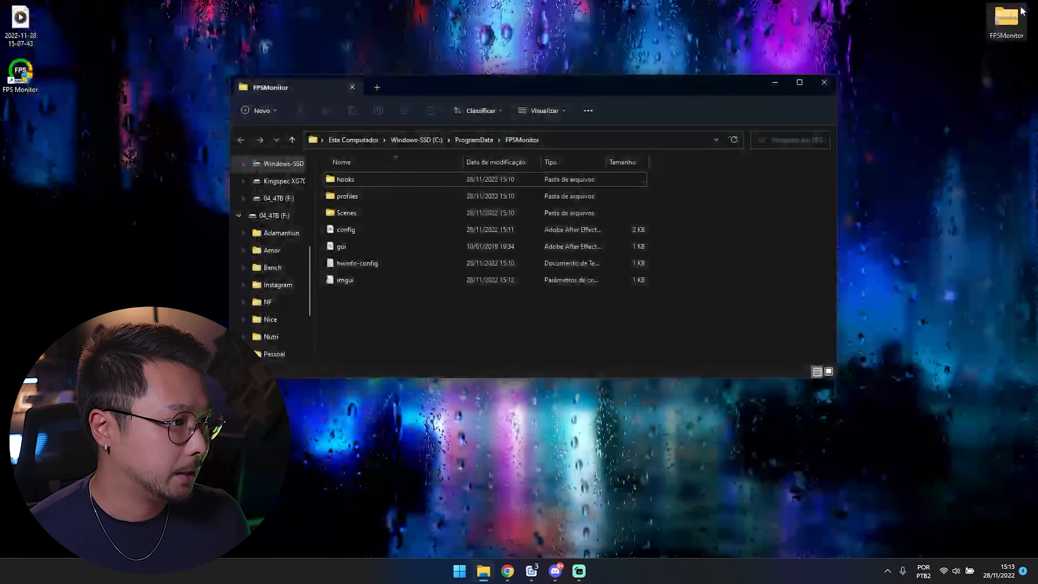
{"action": "left_click", "coordinate": [887, 570]}
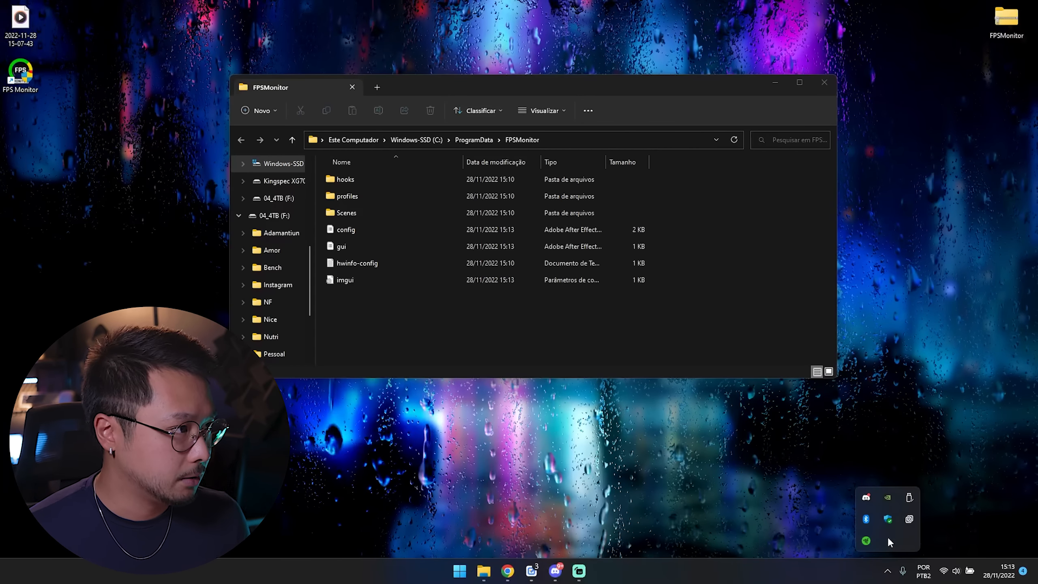
{"action": "left_click", "coordinate": [664, 490]}
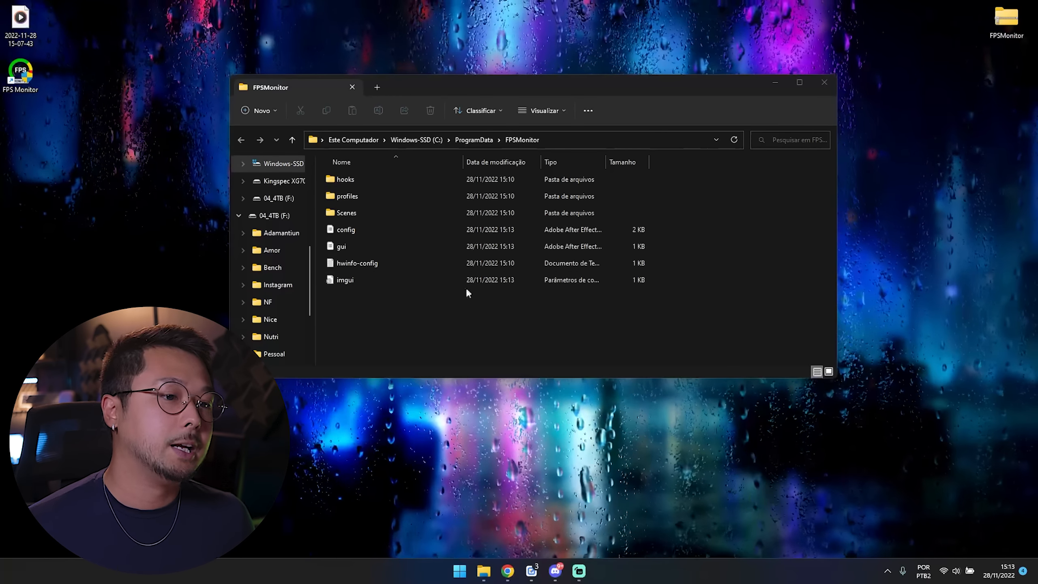
Step: Replace everything in ProgramData\FPSMonitor with the contents of the FPSMonitor folder inside the desktop archive
{"action": "left_click_drag", "start_coordinate": [593, 318], "coordinate": [424, 181]}
{"action": "key", "text": "Delete"}
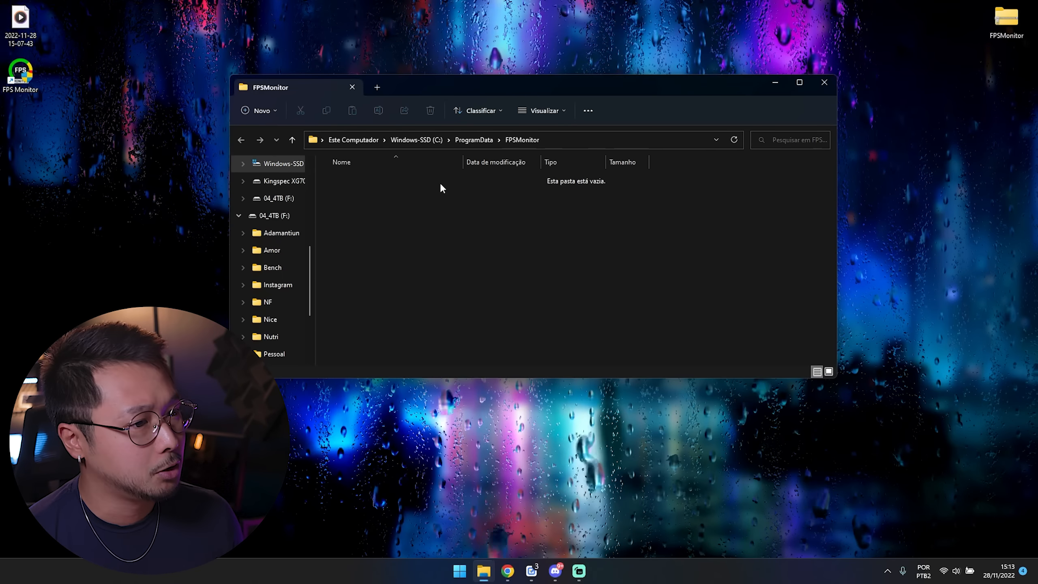
{"action": "left_click_drag", "start_coordinate": [1016, 38], "coordinate": [934, 91]}
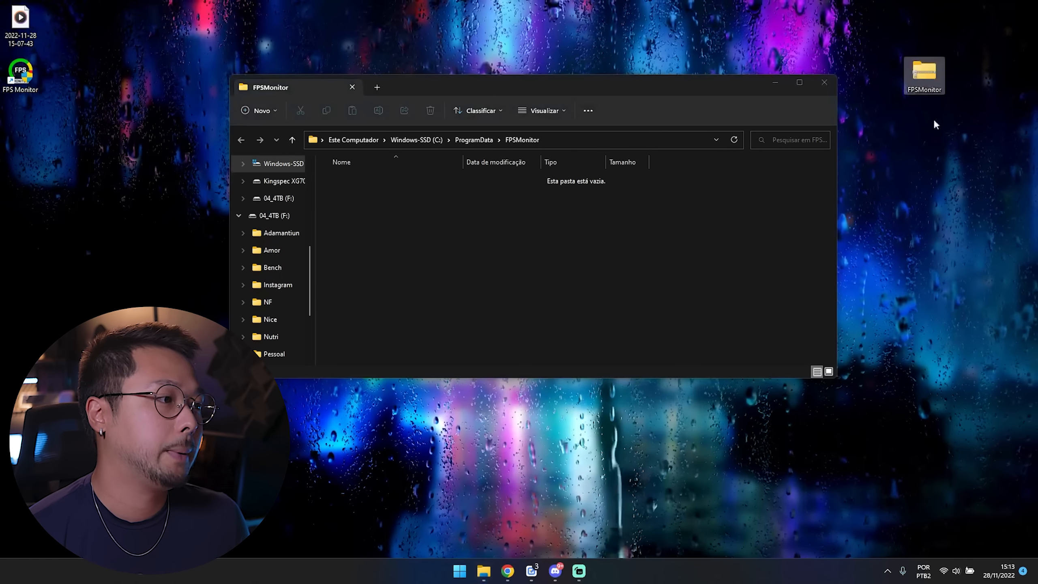
{"action": "double_click", "coordinate": [925, 82]}
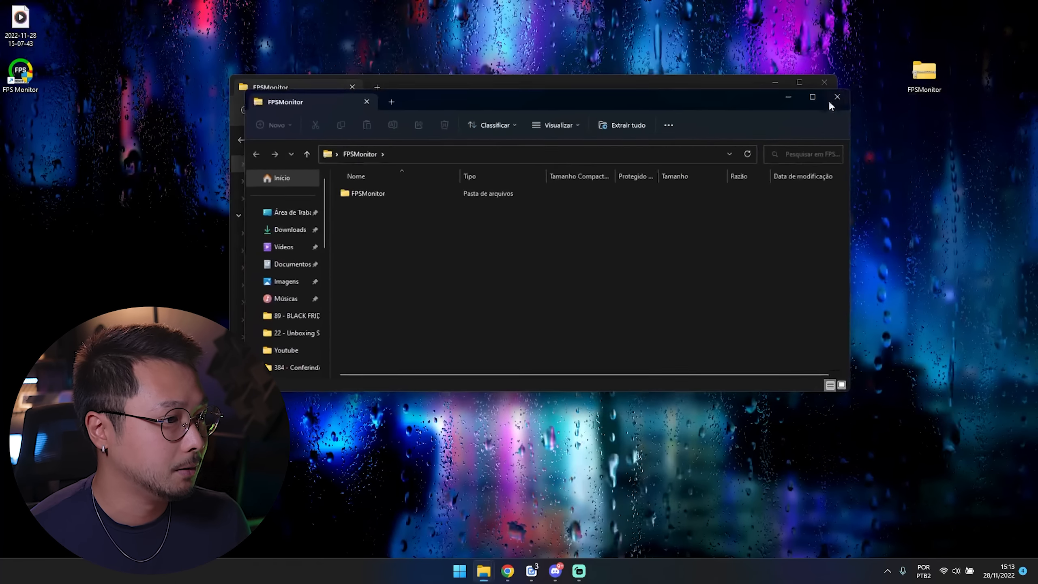
{"action": "left_click_drag", "start_coordinate": [684, 97], "coordinate": [898, 51]}
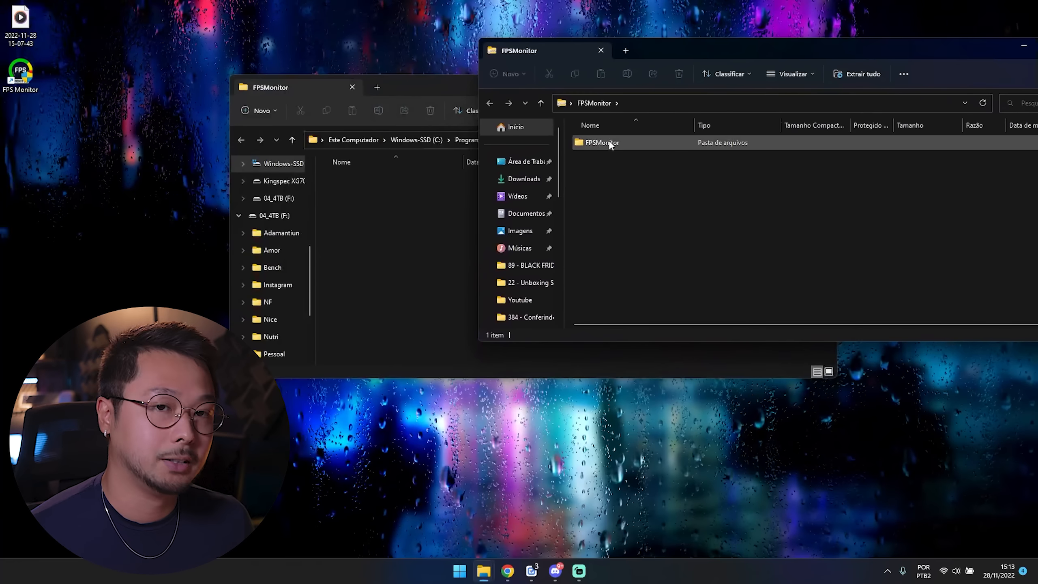
{"action": "double_click", "coordinate": [609, 141]}
{"action": "left_click_drag", "start_coordinate": [629, 268], "coordinate": [420, 224]}
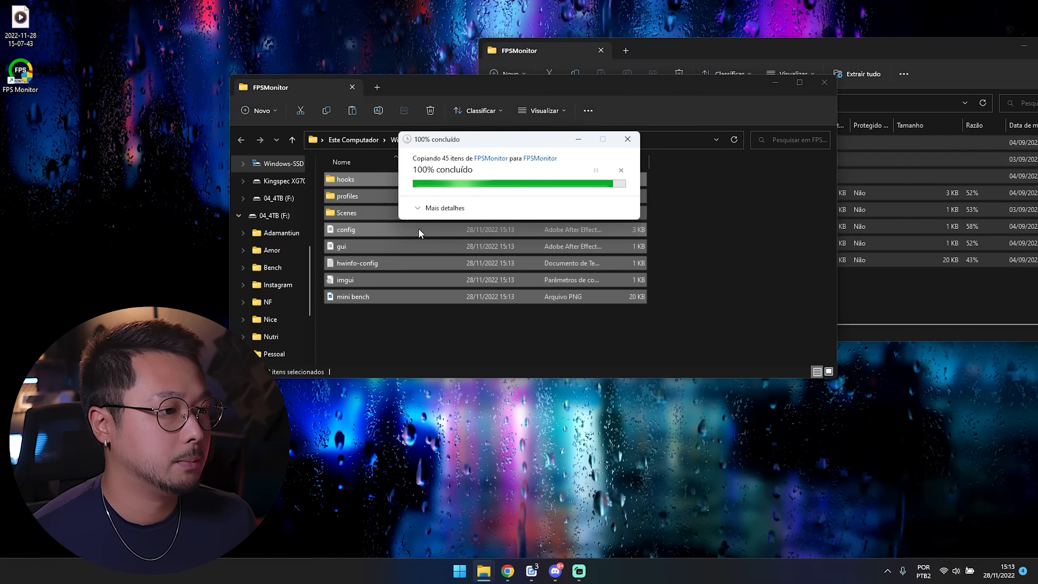
Step: Close the archive and configuration folder windows, and delete the fpsmon-5440 installer from the desktop
{"action": "left_click_drag", "start_coordinate": [661, 88], "coordinate": [570, 96]}
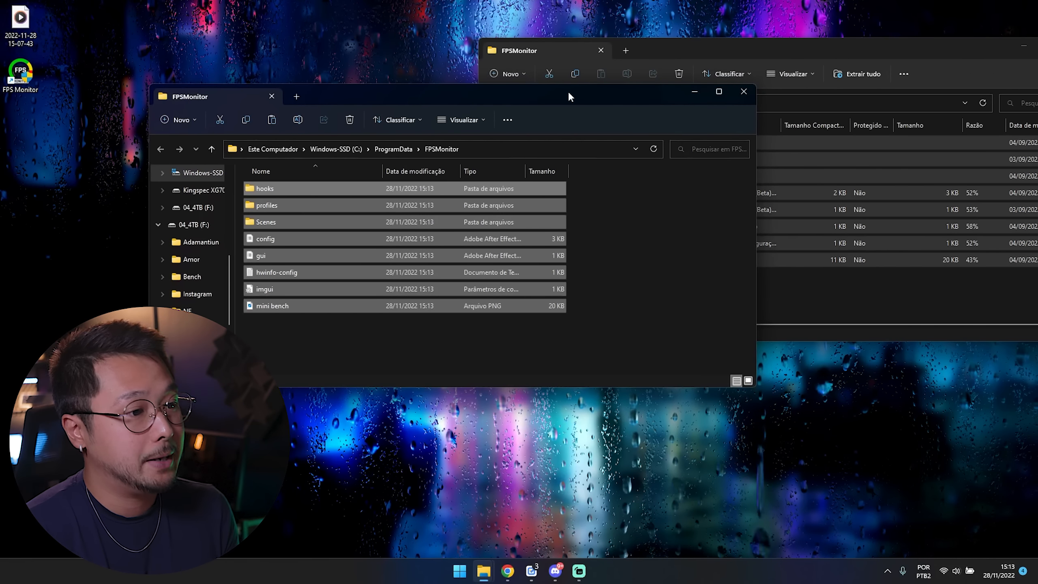
{"action": "left_click", "coordinate": [726, 60]}
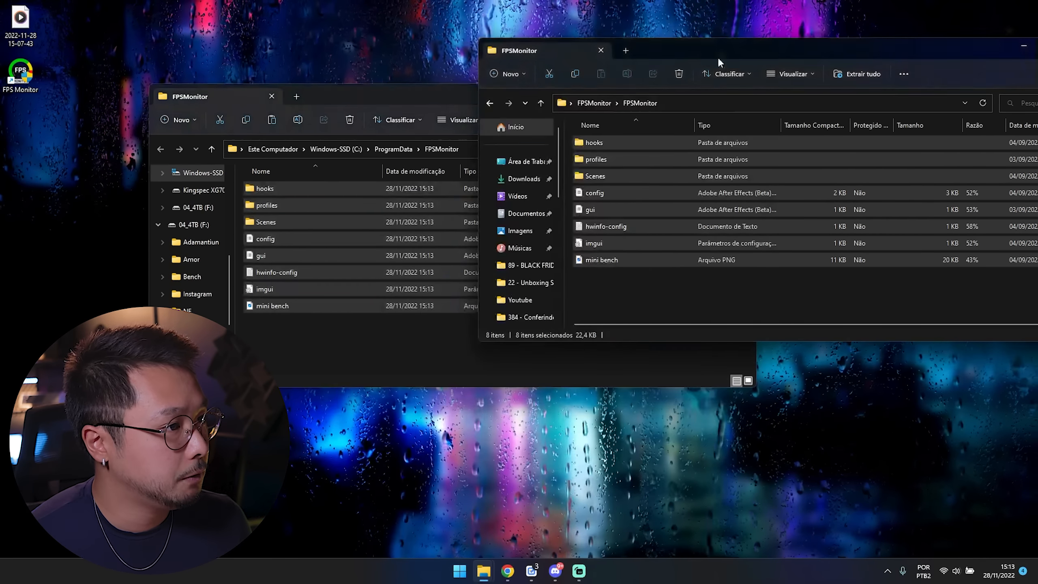
{"action": "left_click_drag", "start_coordinate": [726, 61], "coordinate": [535, 42]}
{"action": "left_click", "coordinate": [836, 35]}
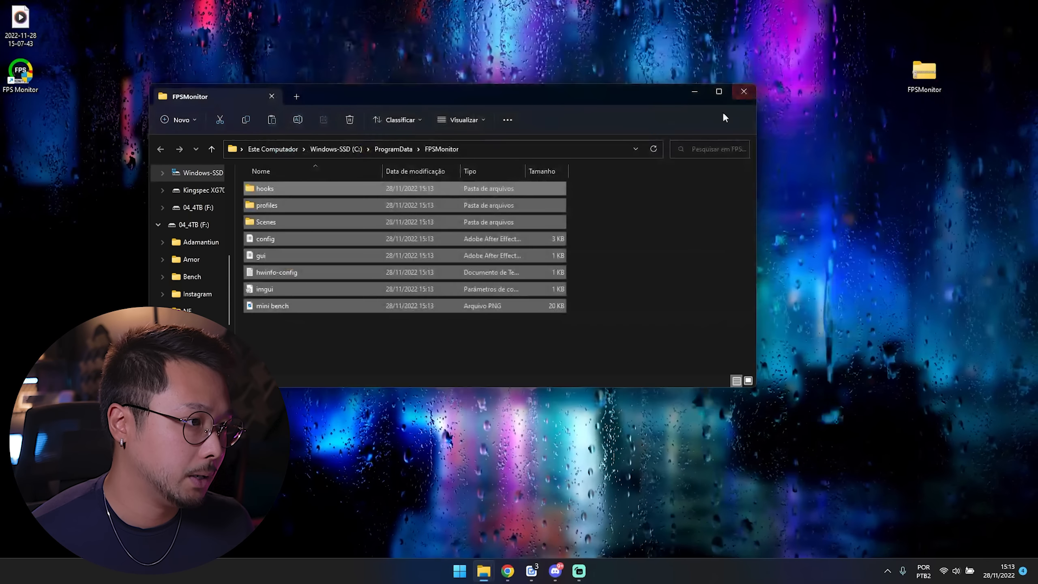
{"action": "left_click", "coordinate": [744, 93]}
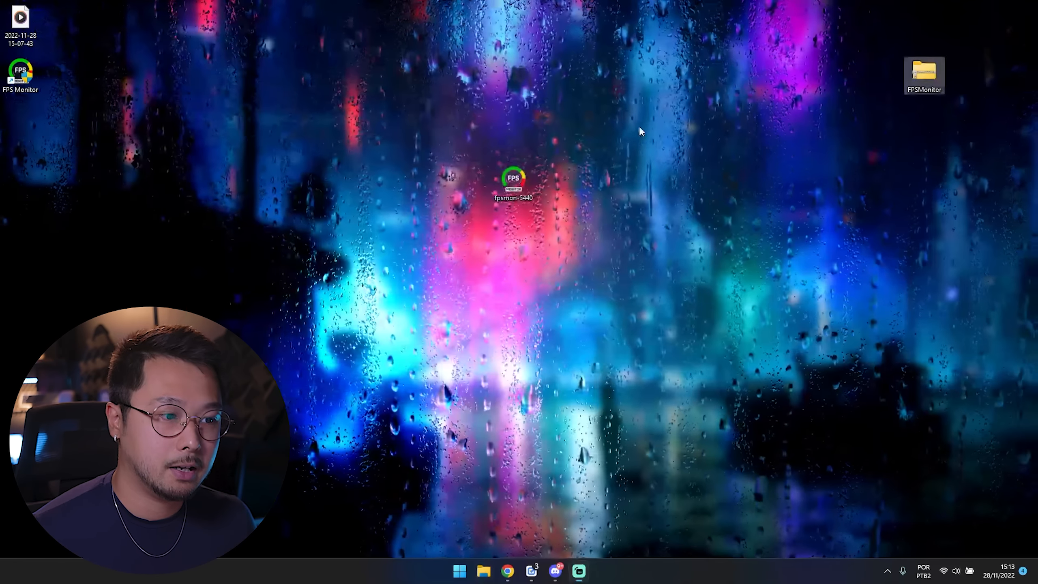
{"action": "left_click", "coordinate": [513, 180]}
{"action": "key", "text": "Delete"}
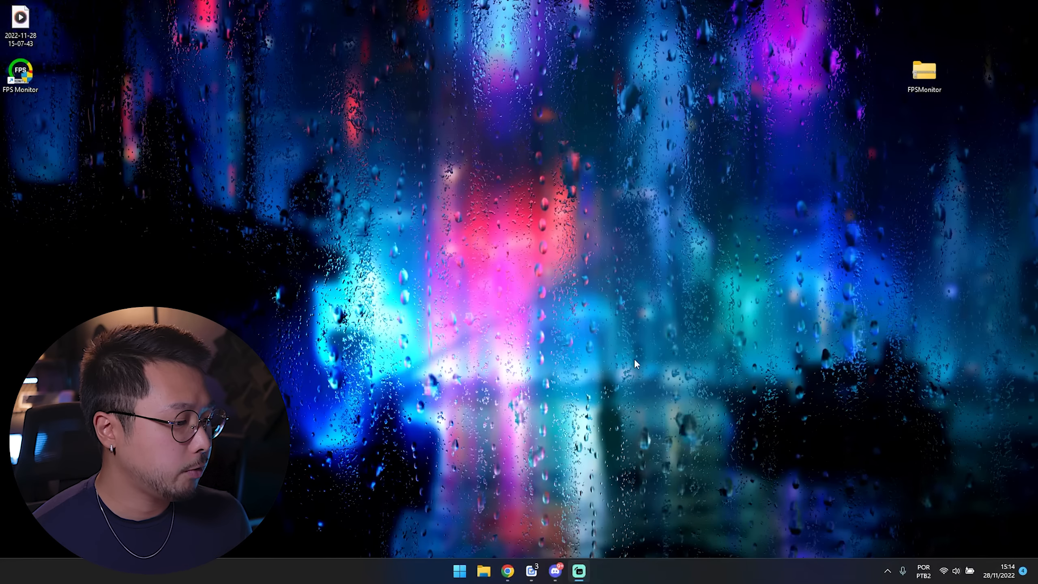
Step: Bring up the window of the FPS Monitor instance running in the background
{"action": "left_click", "coordinate": [886, 570]}
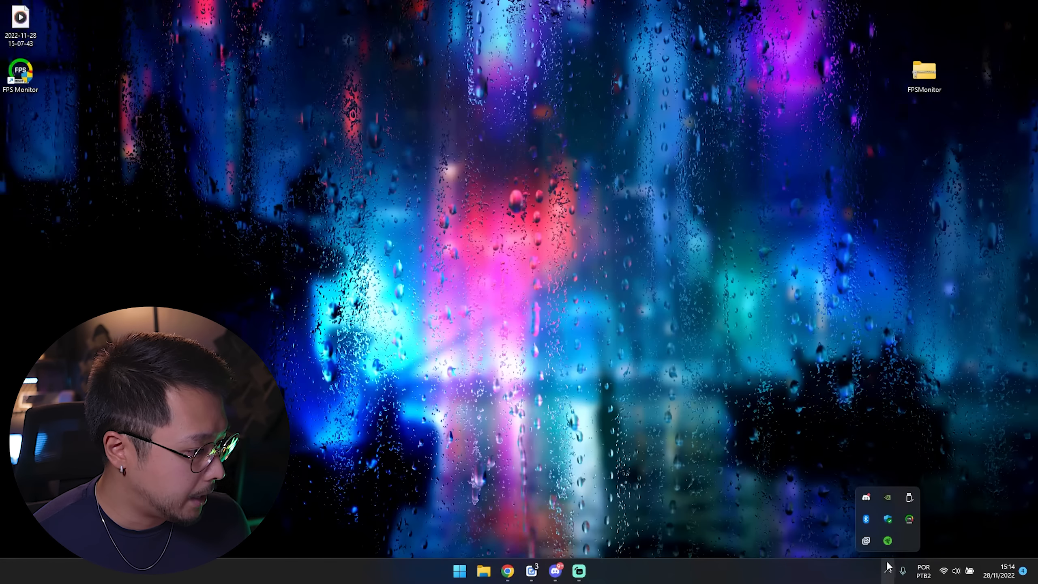
{"action": "left_click", "coordinate": [909, 521]}
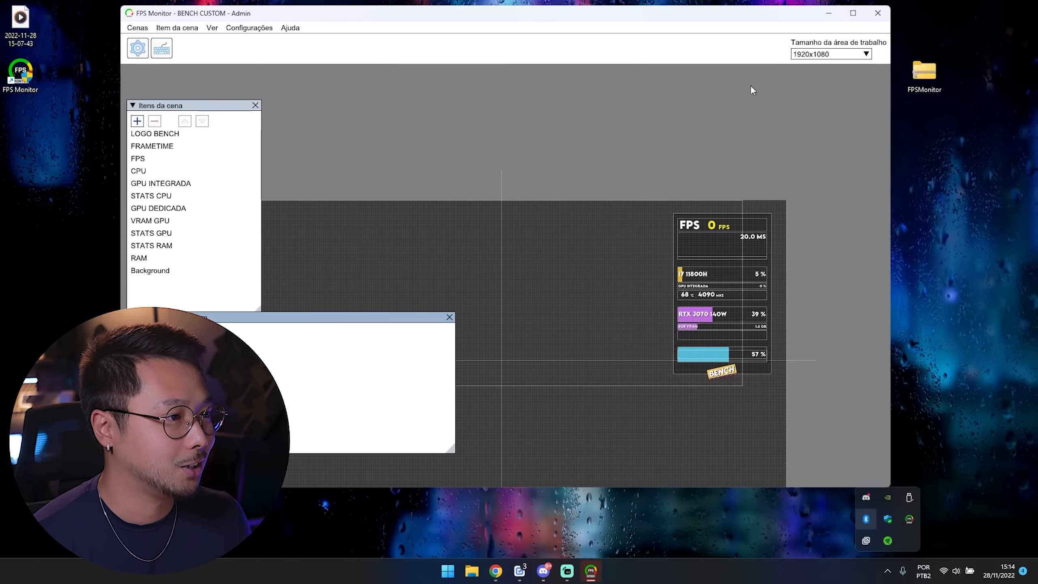
Step: Maximize the FPS Monitor window and close the Propriedades do item panel
{"action": "left_click_drag", "start_coordinate": [574, 239], "coordinate": [575, 172]}
{"action": "left_click", "coordinate": [852, 13]}
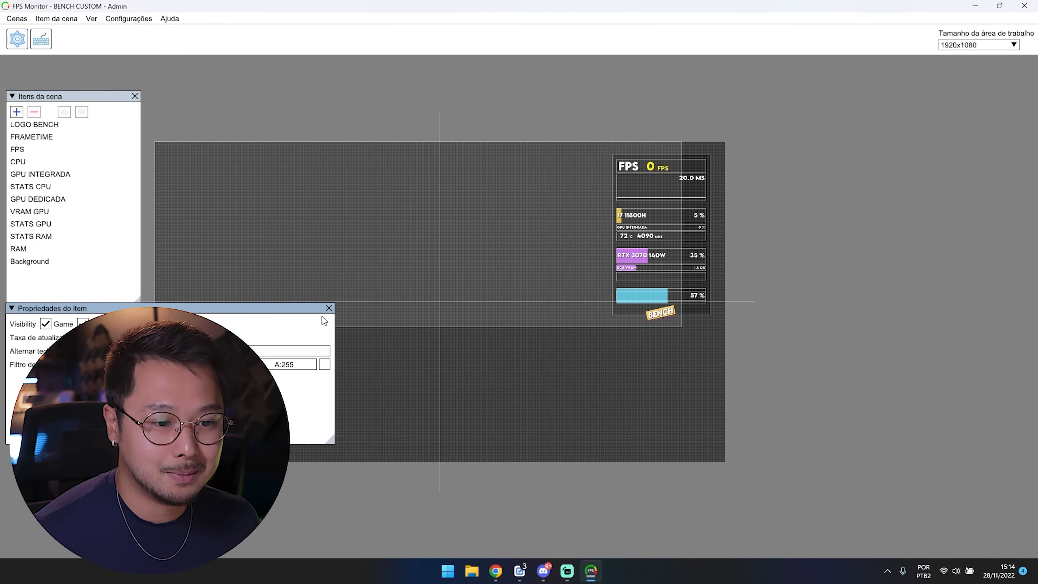
{"action": "left_click", "coordinate": [329, 308]}
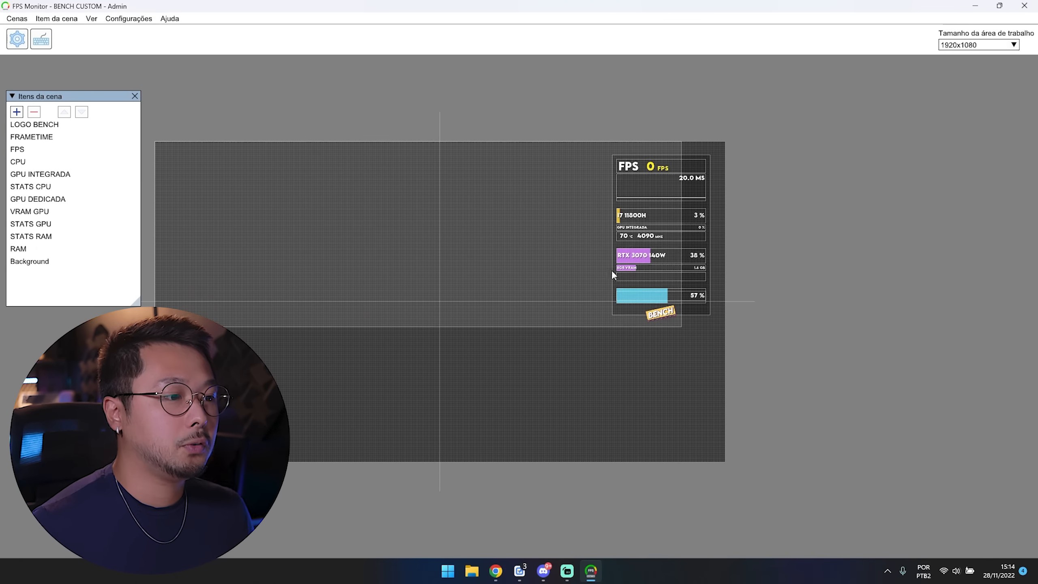
Step: Open the item settings of the overlay's CPU usage bar and enlarge the settings window so all options fit
{"action": "scroll", "coordinate": [676, 193], "scroll_direction": "up", "scroll_amount": 3}
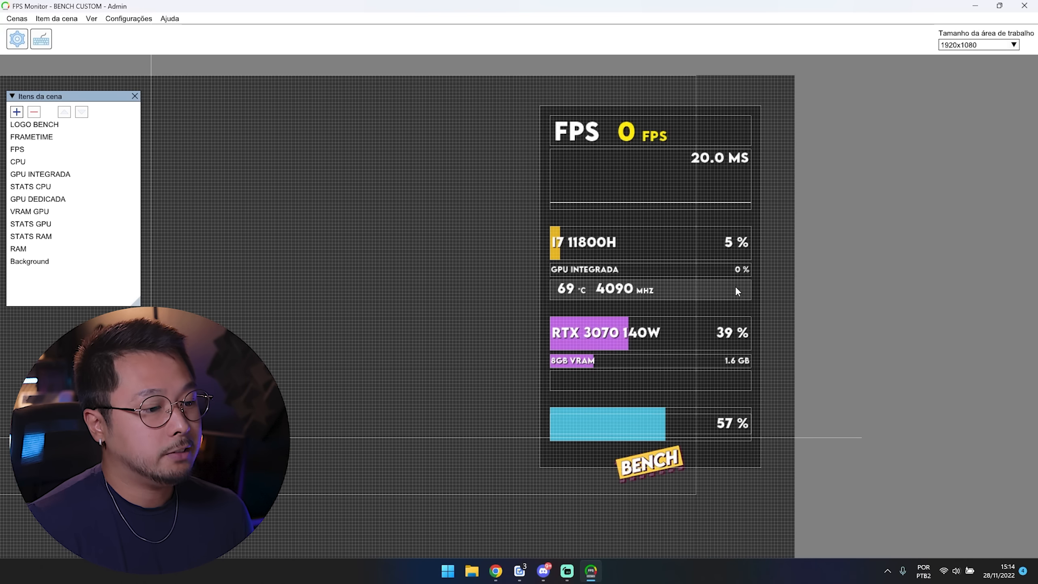
{"action": "left_click_drag", "start_coordinate": [786, 319], "coordinate": [868, 300]}
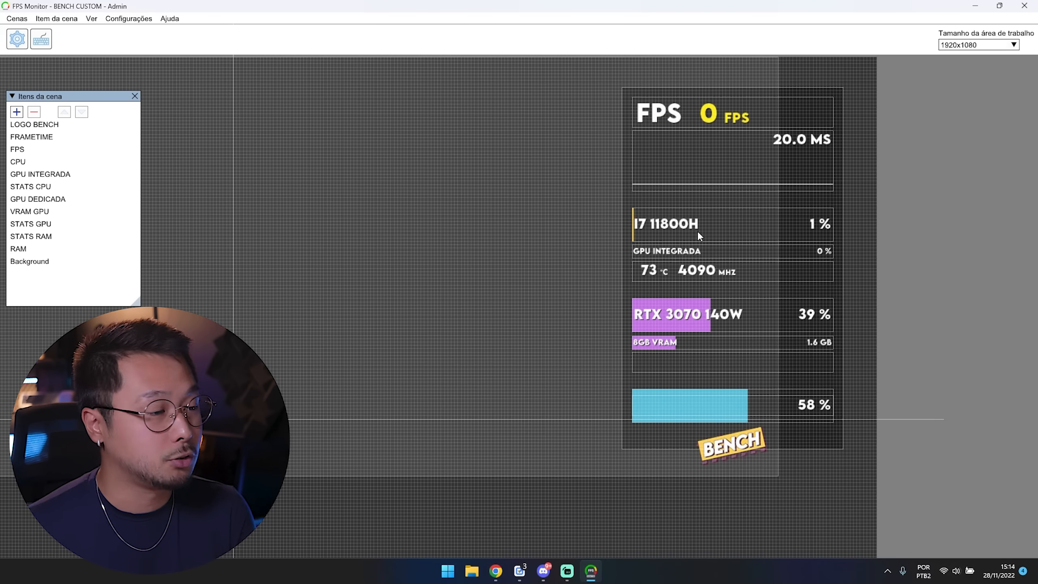
{"action": "scroll", "coordinate": [649, 241], "scroll_direction": "down", "scroll_amount": 1}
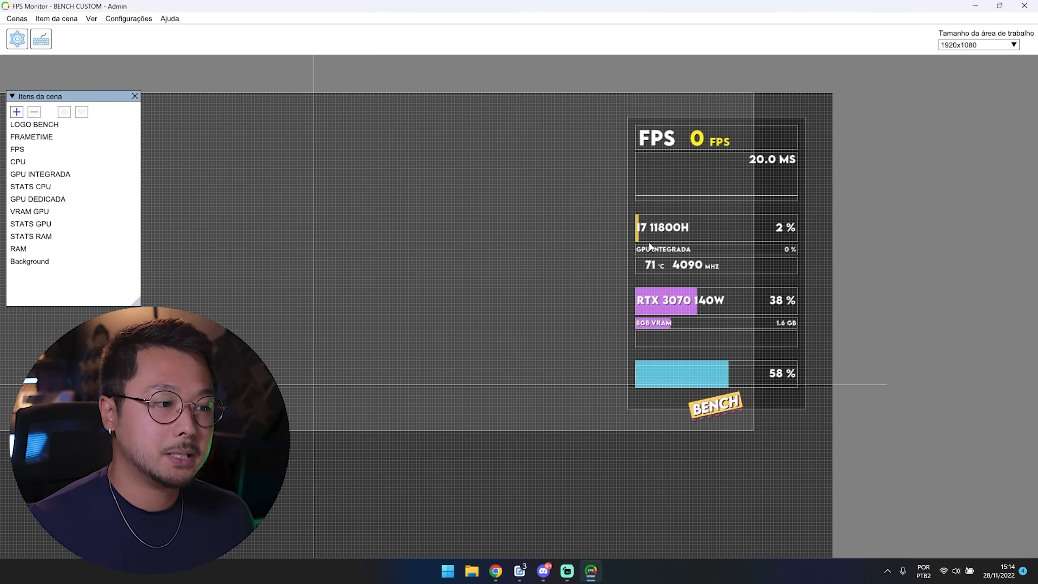
{"action": "scroll", "coordinate": [664, 275], "scroll_direction": "down", "scroll_amount": 1}
{"action": "left_click_drag", "start_coordinate": [533, 455], "coordinate": [585, 460]}
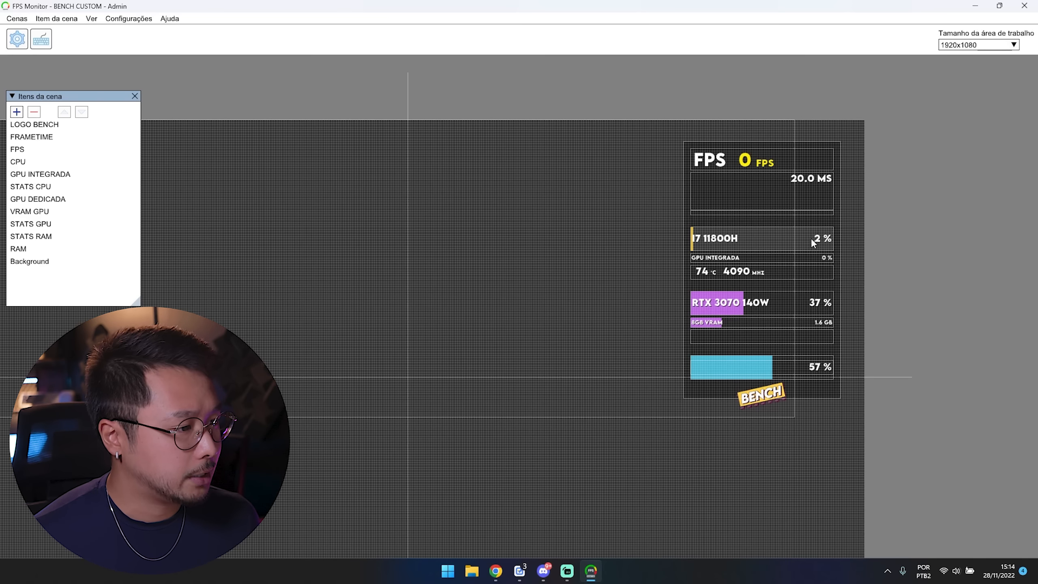
{"action": "left_click", "coordinate": [810, 238]}
{"action": "right_click", "coordinate": [816, 239]}
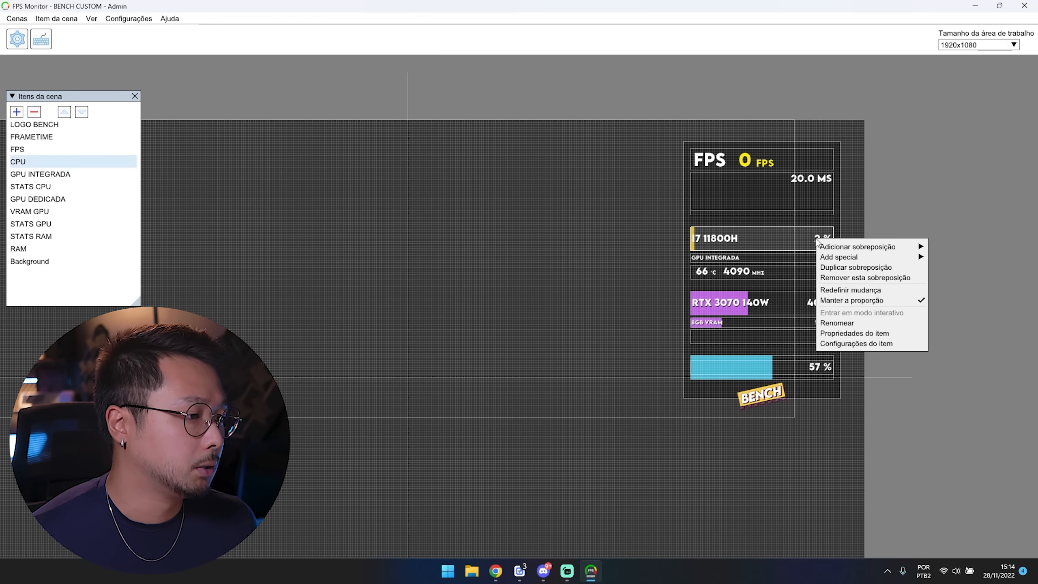
{"action": "left_click", "coordinate": [856, 344]}
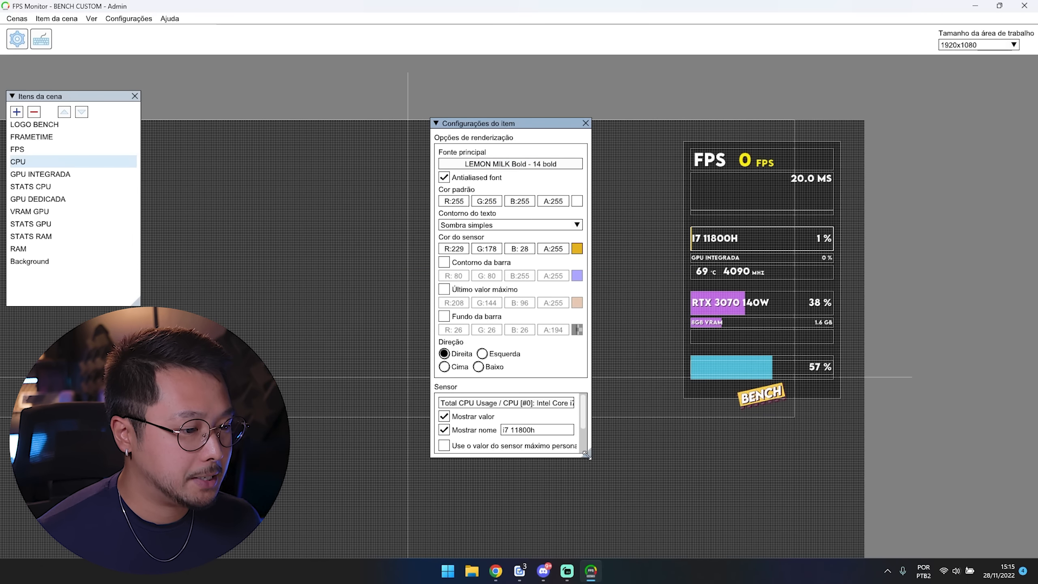
{"action": "left_click_drag", "start_coordinate": [589, 455], "coordinate": [697, 470]}
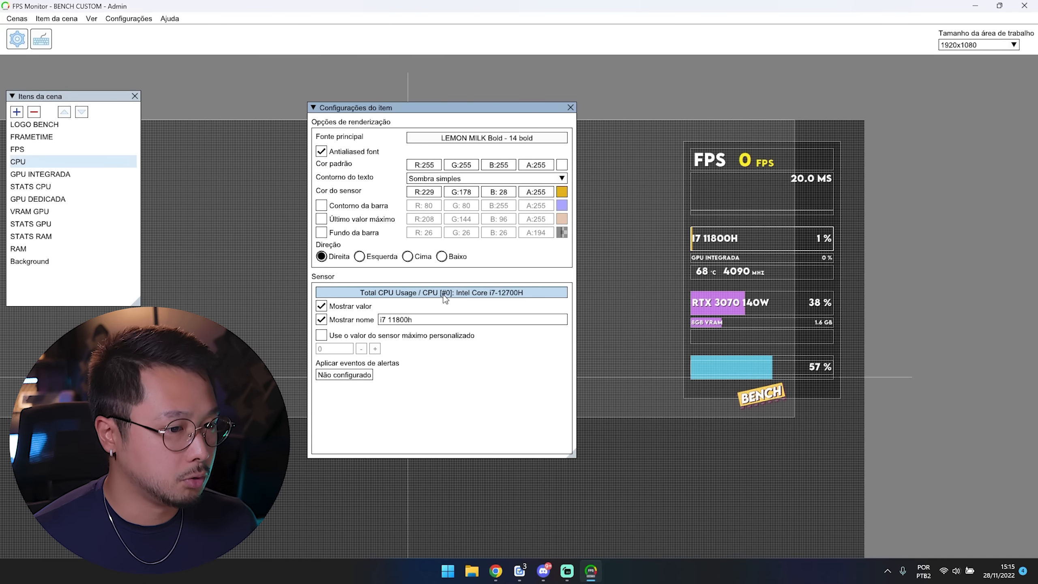
Step: Assign the Total CPU Utility sensor from the CPU category to the CPU usage bar
{"action": "left_click", "coordinate": [407, 293]}
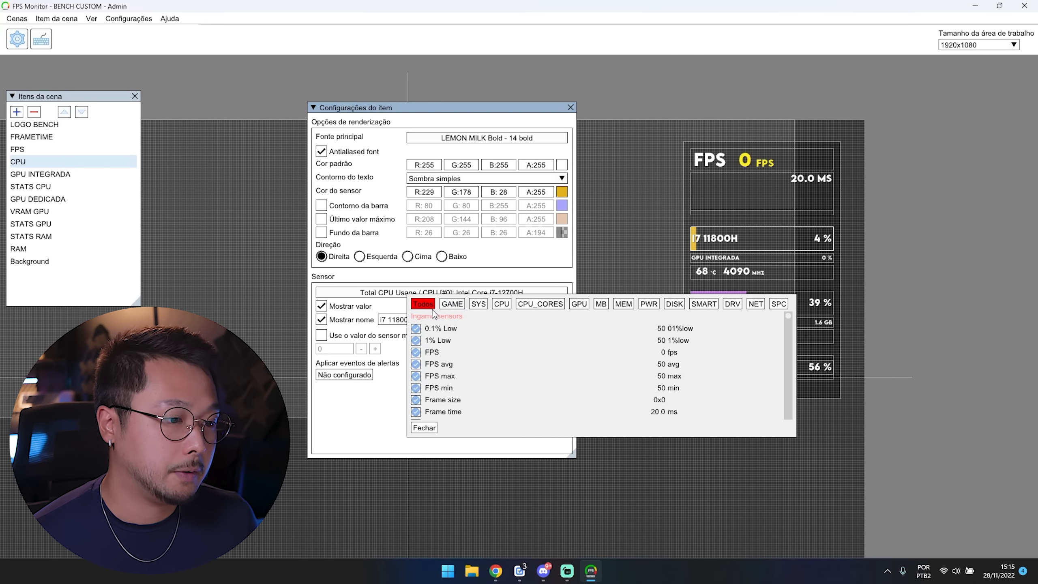
{"action": "left_click", "coordinate": [502, 304]}
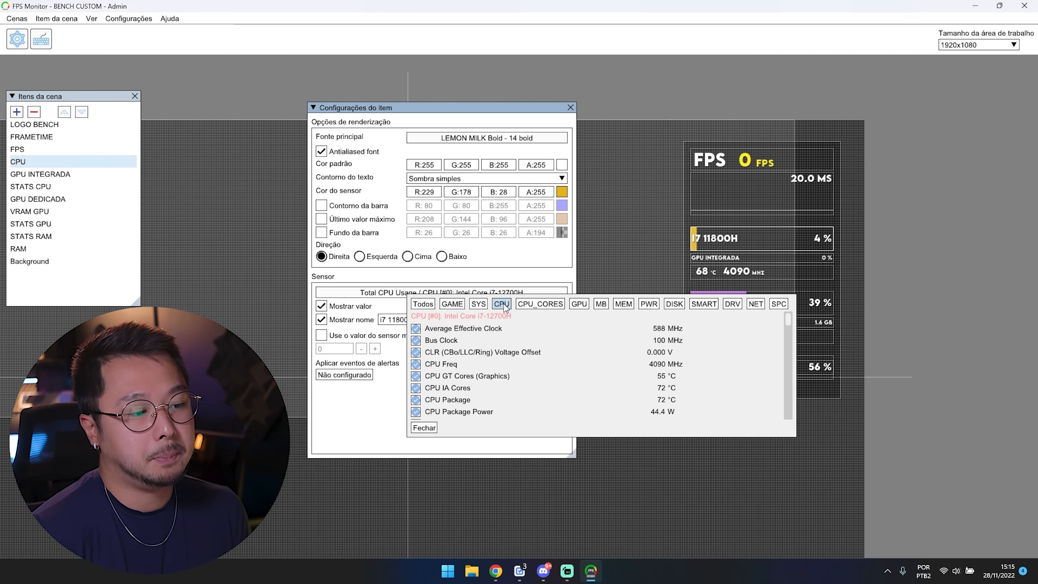
{"action": "mouse_move", "coordinate": [788, 319]}
{"action": "left_mouse_down"}
{"action": "mouse_move", "coordinate": [791, 392]}
{"action": "mouse_move", "coordinate": [788, 313]}
{"action": "left_mouse_up"}
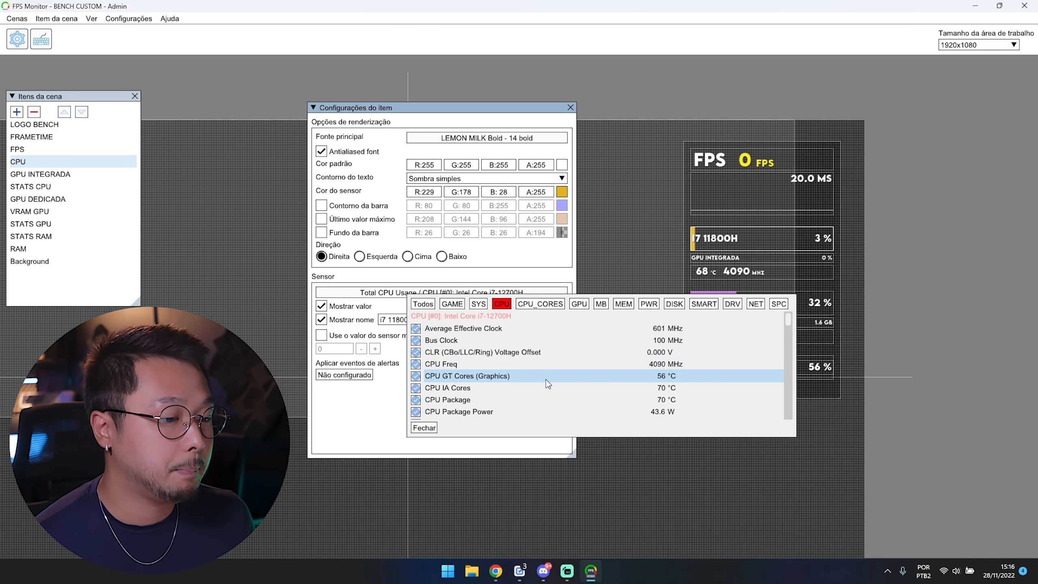
{"action": "scroll", "coordinate": [546, 378], "scroll_direction": "down", "scroll_amount": 1}
{"action": "scroll", "coordinate": [529, 370], "scroll_direction": "down", "scroll_amount": 1}
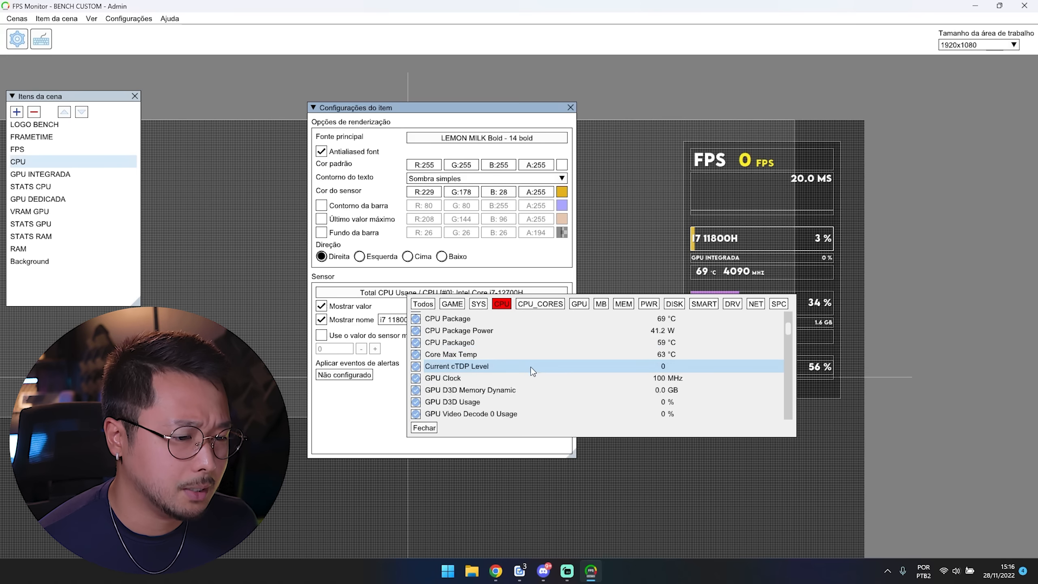
{"action": "scroll", "coordinate": [514, 355], "scroll_direction": "down", "scroll_amount": 1}
{"action": "scroll", "coordinate": [532, 348], "scroll_direction": "down", "scroll_amount": 5}
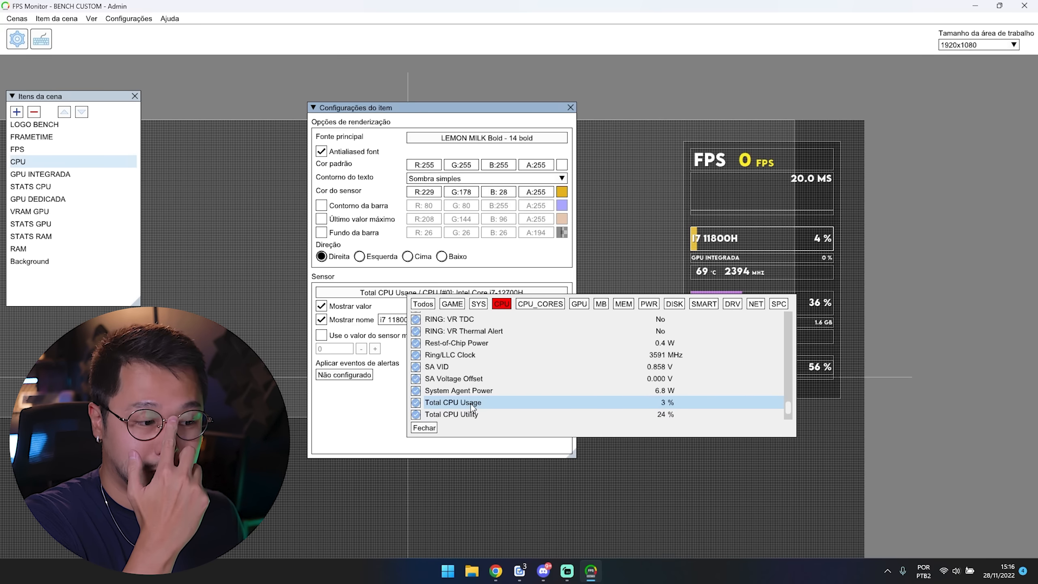
{"action": "left_click", "coordinate": [415, 417]}
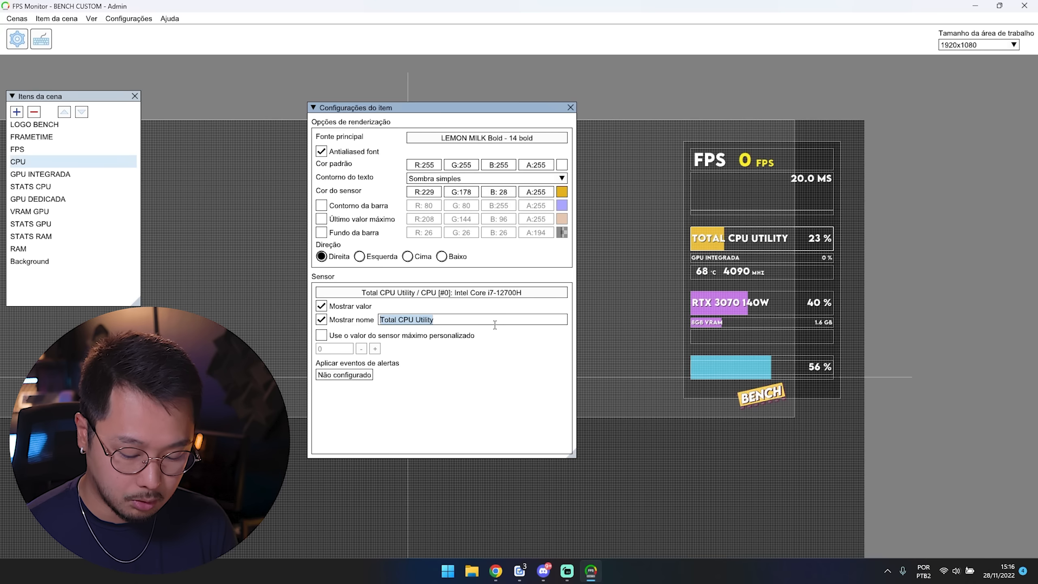
Step: Set the CPU bar's displayed name to i7 12700H
{"action": "type", "text": "i7 12700"}
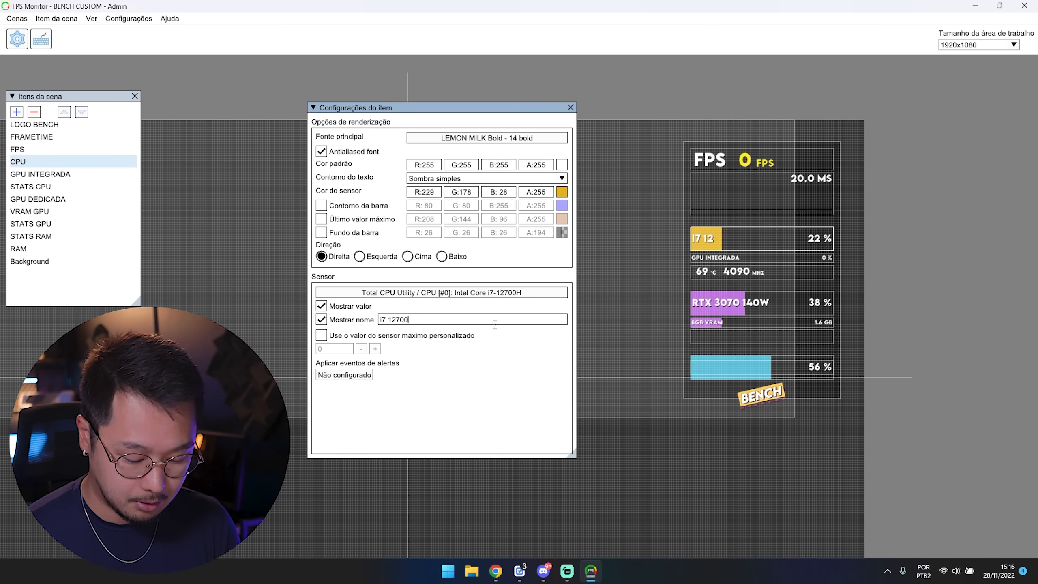
{"action": "type", "text": "H"}
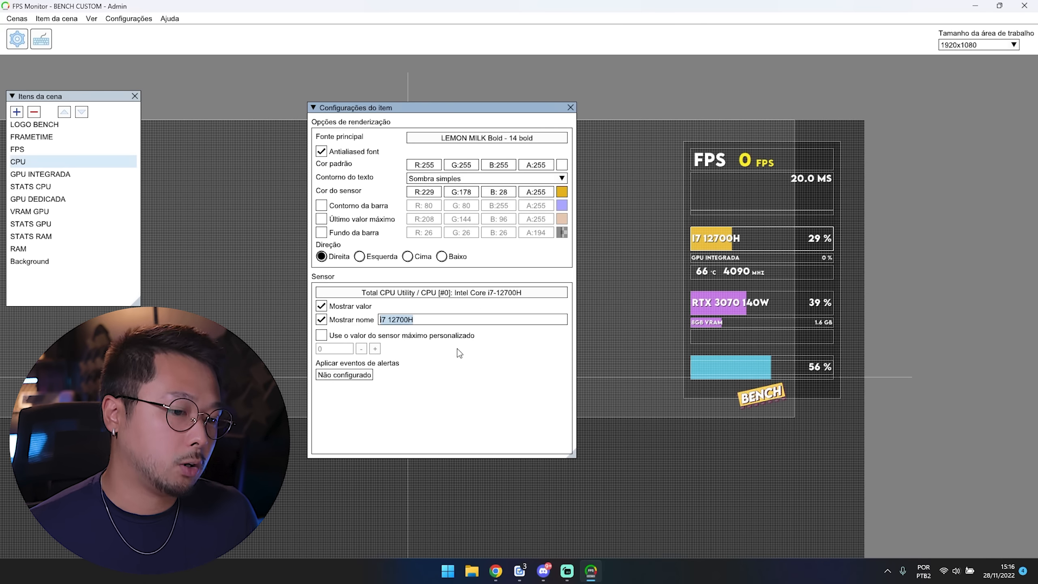
{"action": "left_click", "coordinate": [510, 404]}
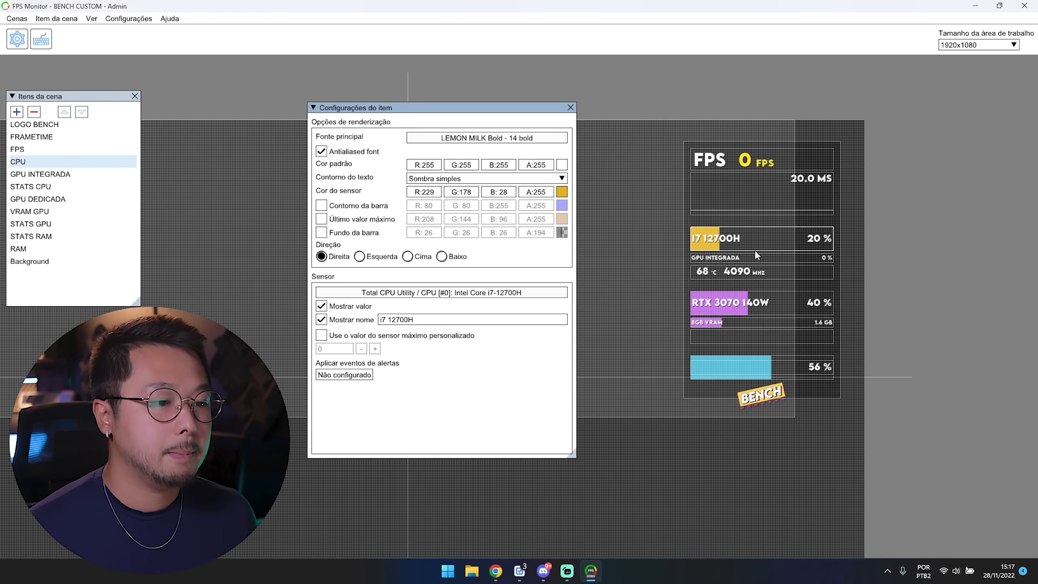
Step: Compare the Total CPU Usage and Total CPU Utility sensors for the CPU bar, and close its settings
{"action": "left_click", "coordinate": [527, 292]}
{"action": "scroll", "coordinate": [650, 324], "scroll_direction": "down", "scroll_amount": 1}
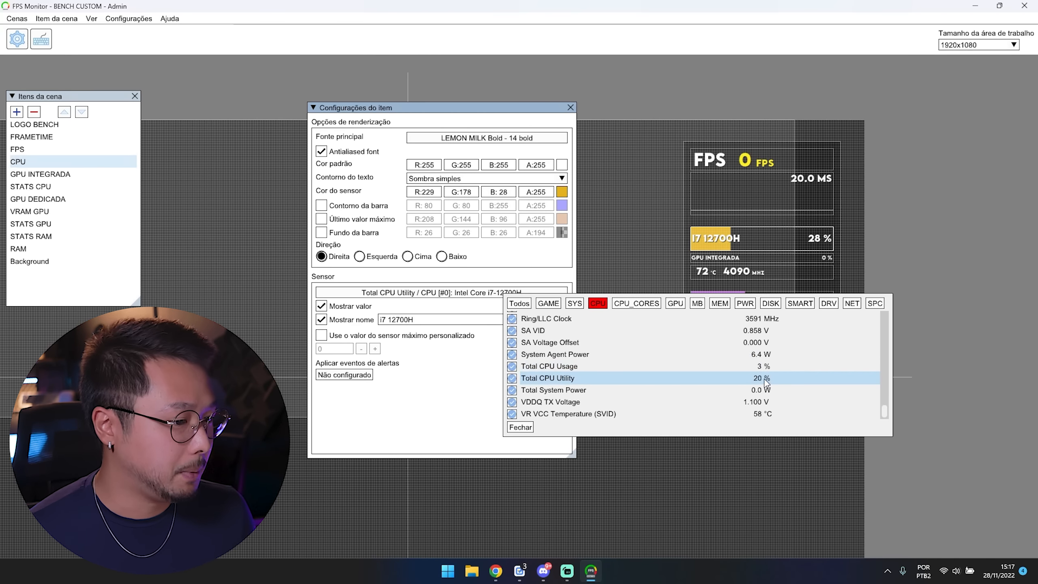
{"action": "left_click", "coordinate": [450, 360]}
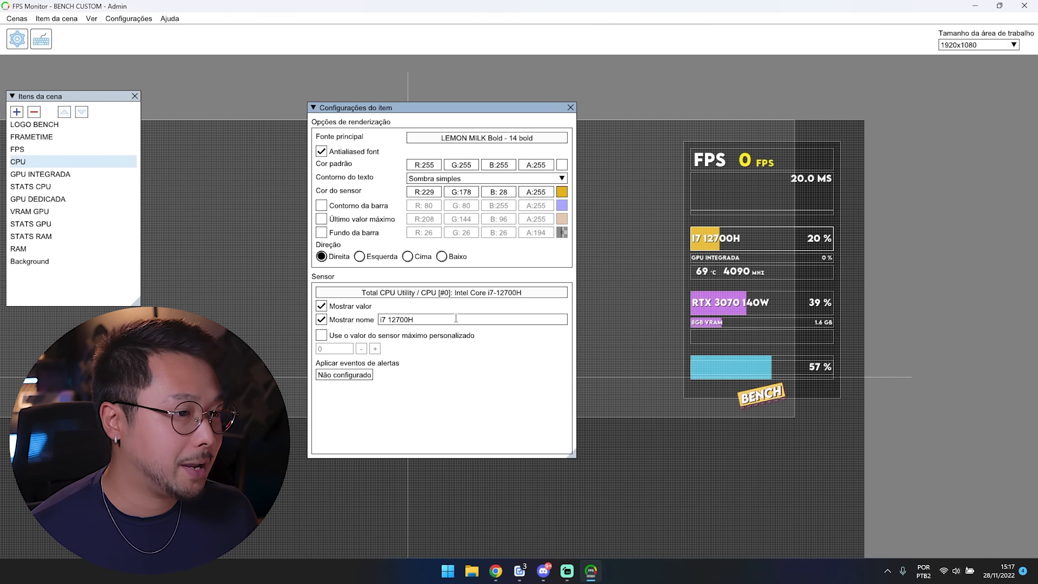
{"action": "left_click", "coordinate": [570, 107]}
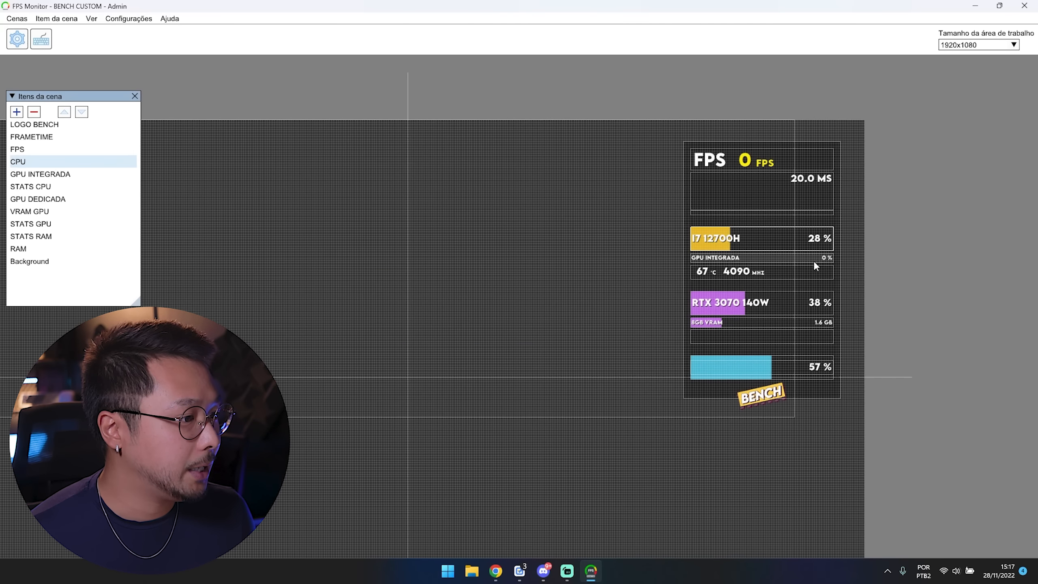
Step: Open the settings of the GPU INTEGRADA item and assign it the GPU D3D Usage sensor from the CPU category
{"action": "right_click", "coordinate": [815, 265]}
{"action": "left_click", "coordinate": [860, 366]}
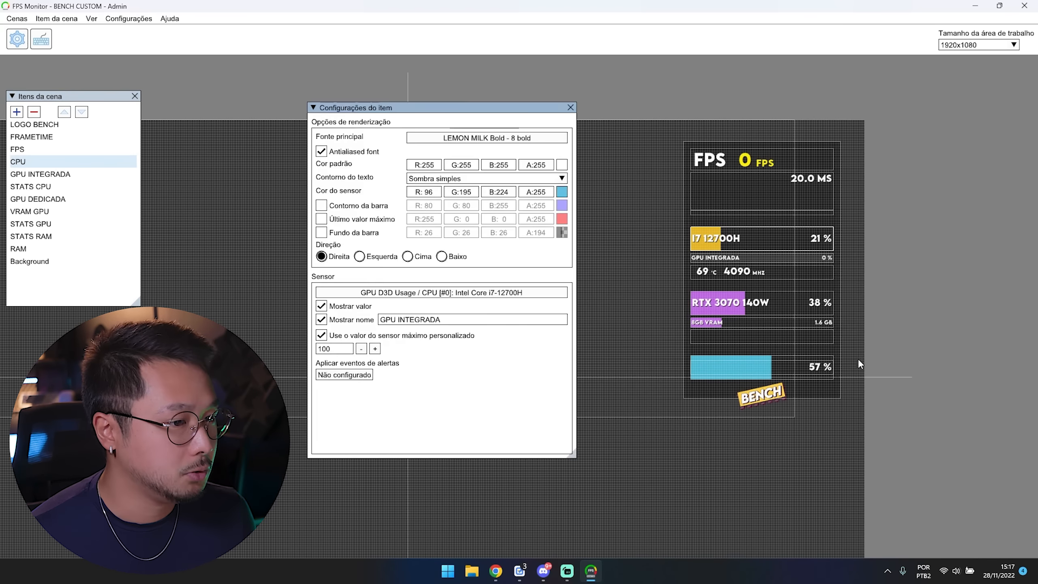
{"action": "left_click_drag", "start_coordinate": [488, 110], "coordinate": [482, 115]}
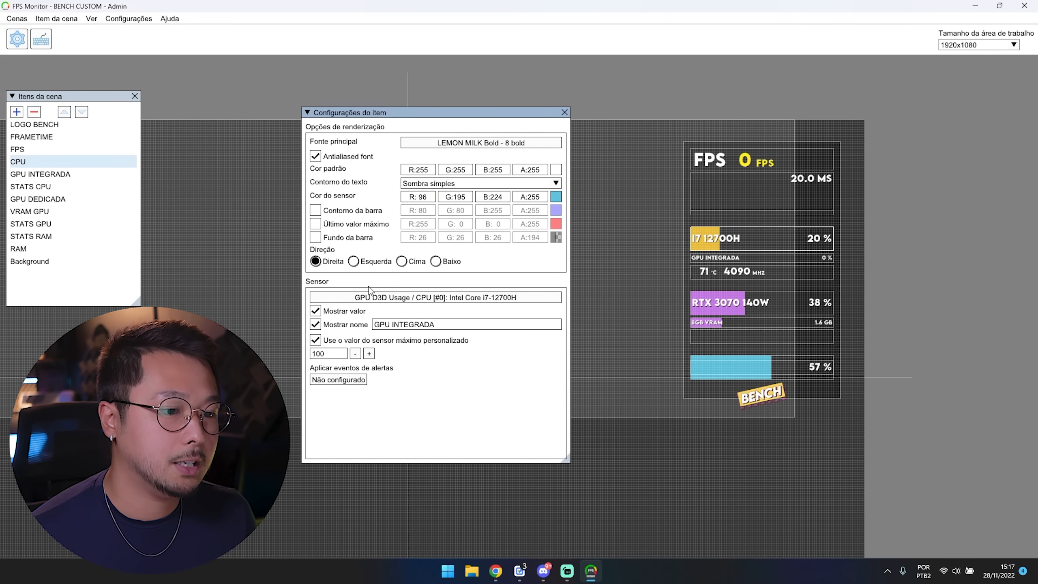
{"action": "left_click", "coordinate": [357, 301]}
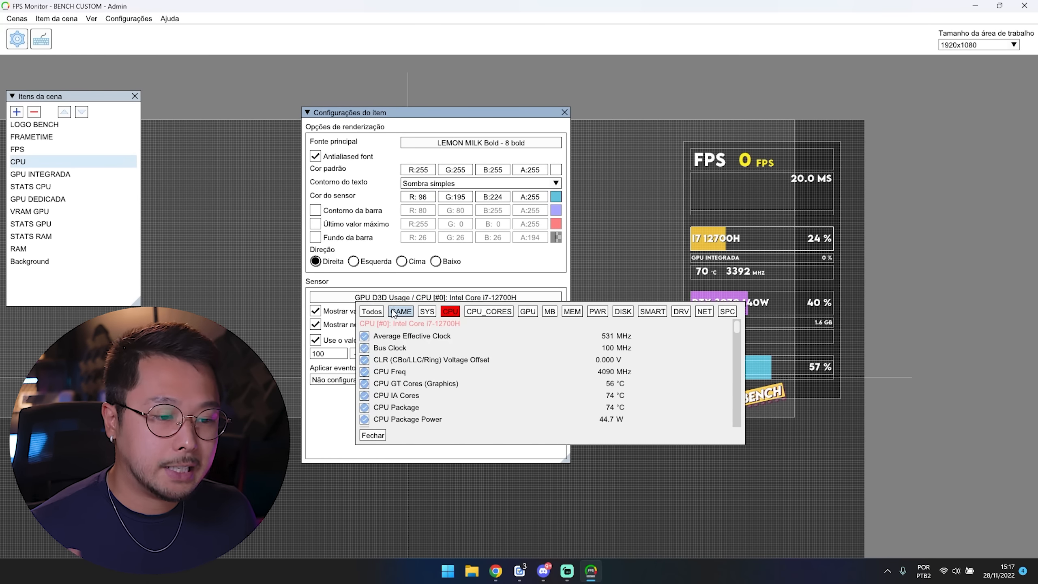
{"action": "left_click", "coordinate": [451, 313]}
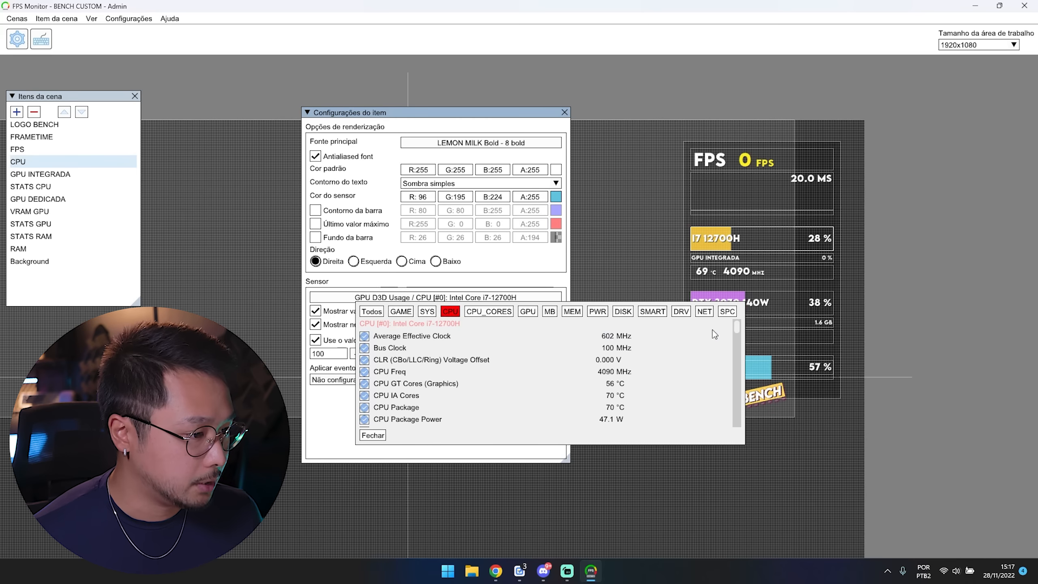
{"action": "left_click_drag", "start_coordinate": [737, 328], "coordinate": [737, 345]}
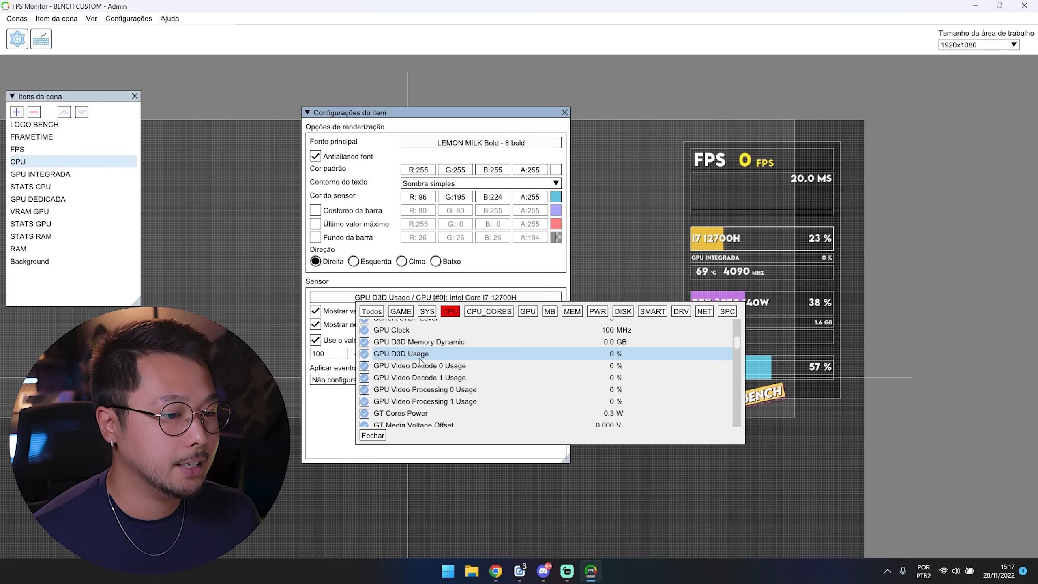
{"action": "left_click", "coordinate": [367, 356]}
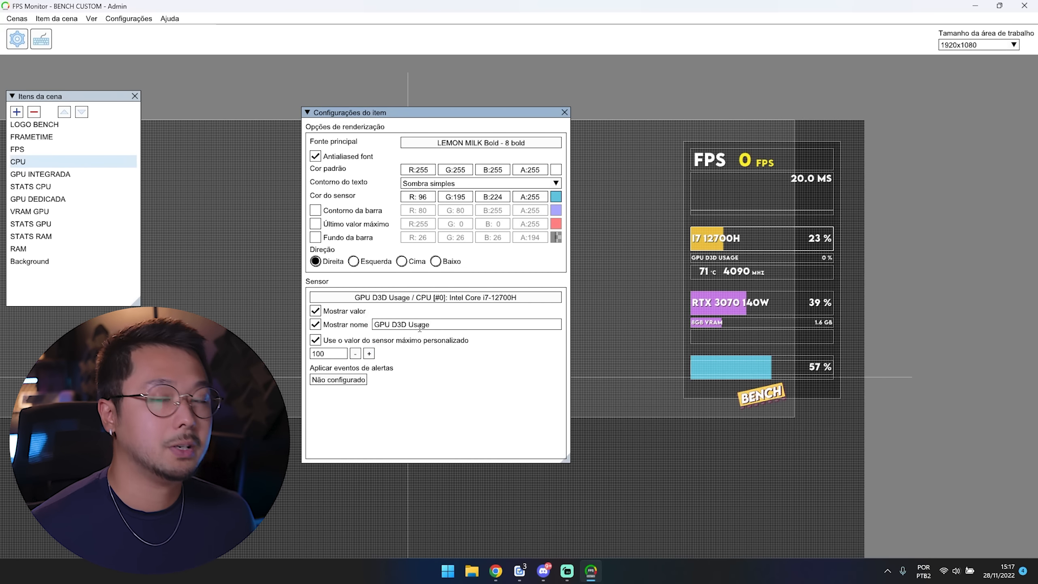
Step: Set the integrated graphics item's displayed name to GPU INTEGRADA and close its settings
{"action": "left_click_drag", "start_coordinate": [439, 323], "coordinate": [351, 329]}
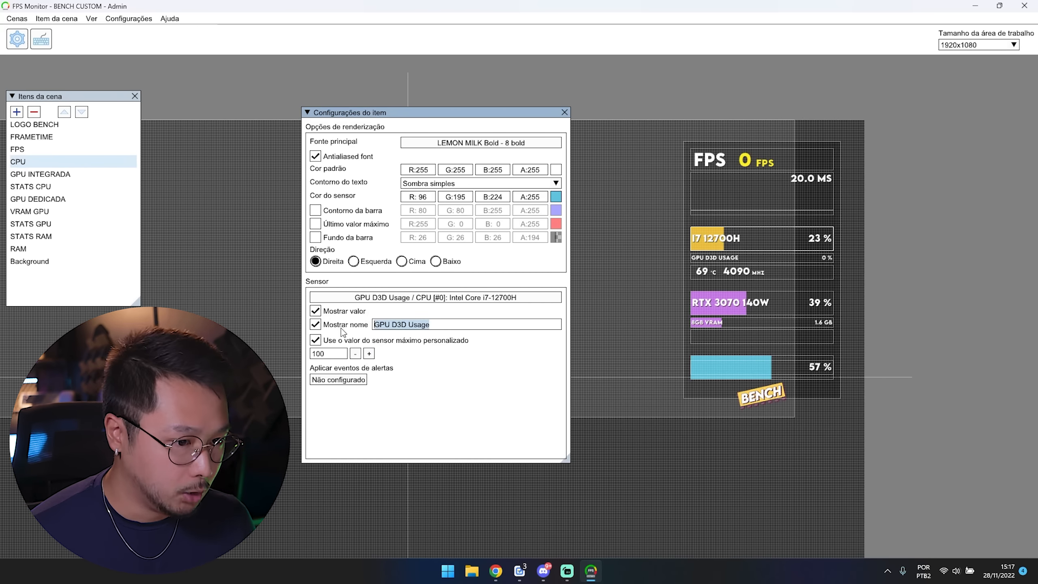
{"action": "type", "text": "GPU INTEGRADA"}
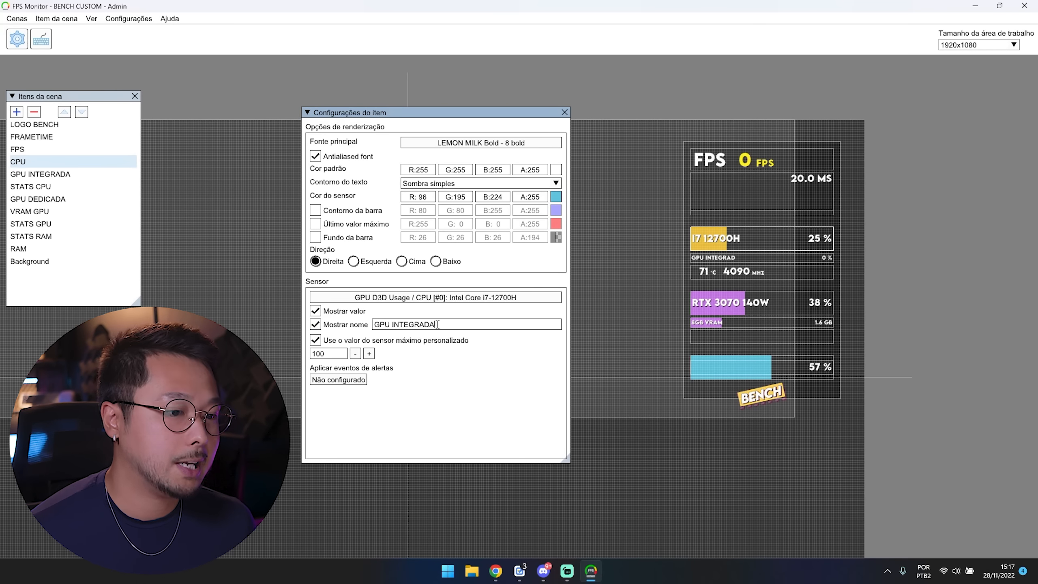
{"action": "left_click_drag", "start_coordinate": [437, 324], "coordinate": [341, 328]}
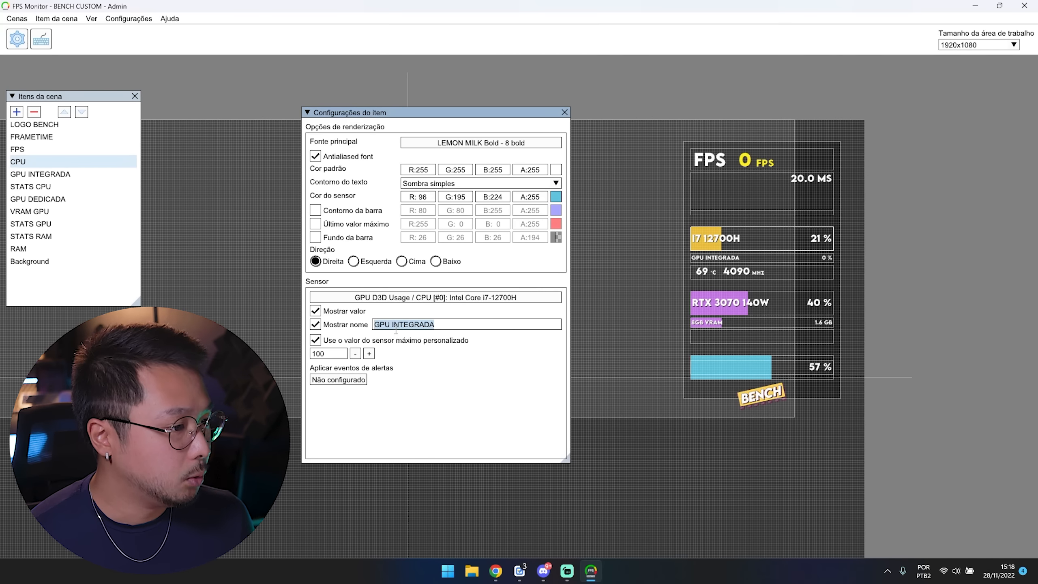
{"action": "left_click", "coordinate": [564, 111]}
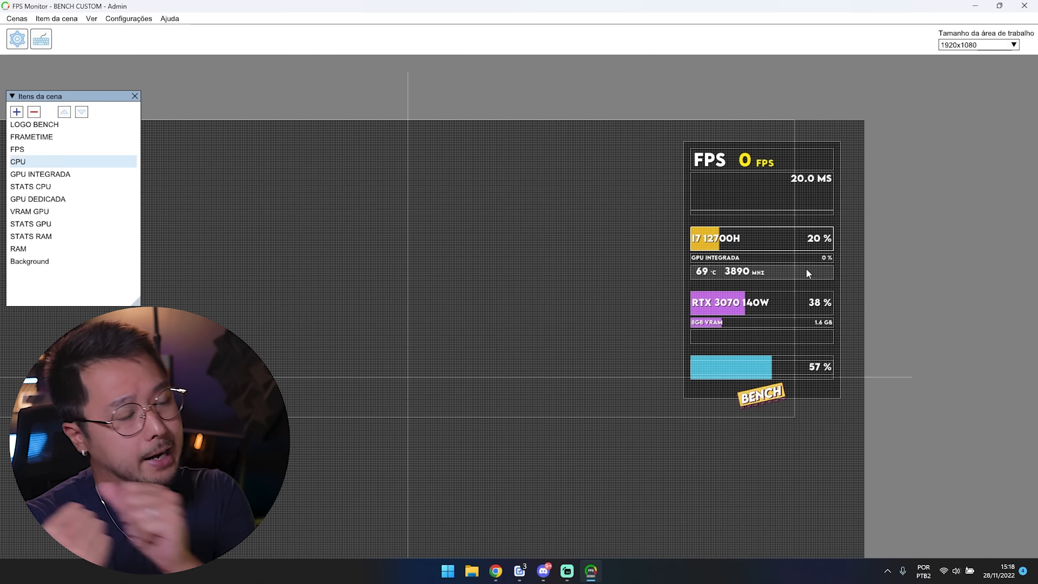
Step: Open the settings of the CPU temperature and frequency row and remove the CPU group from its enabled sensors
{"action": "right_click", "coordinate": [807, 273]}
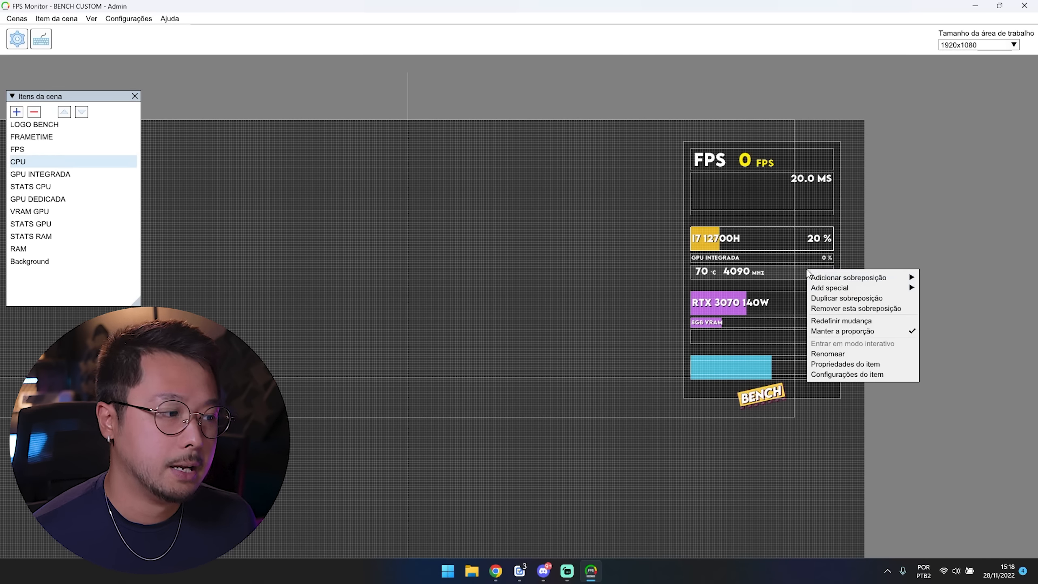
{"action": "left_click", "coordinate": [854, 374]}
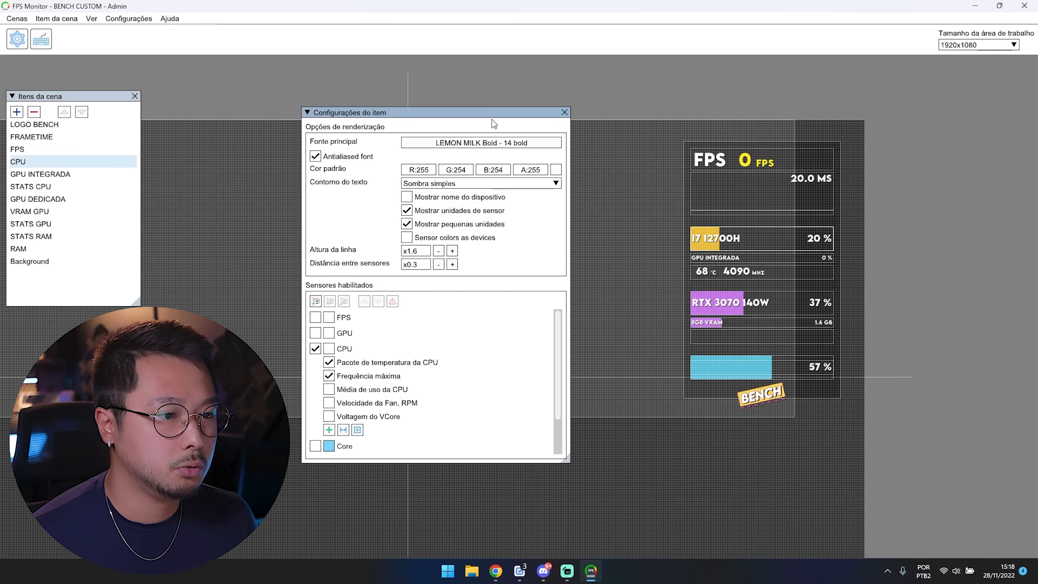
{"action": "left_click_drag", "start_coordinate": [492, 119], "coordinate": [483, 124]}
{"action": "left_click", "coordinate": [336, 354]}
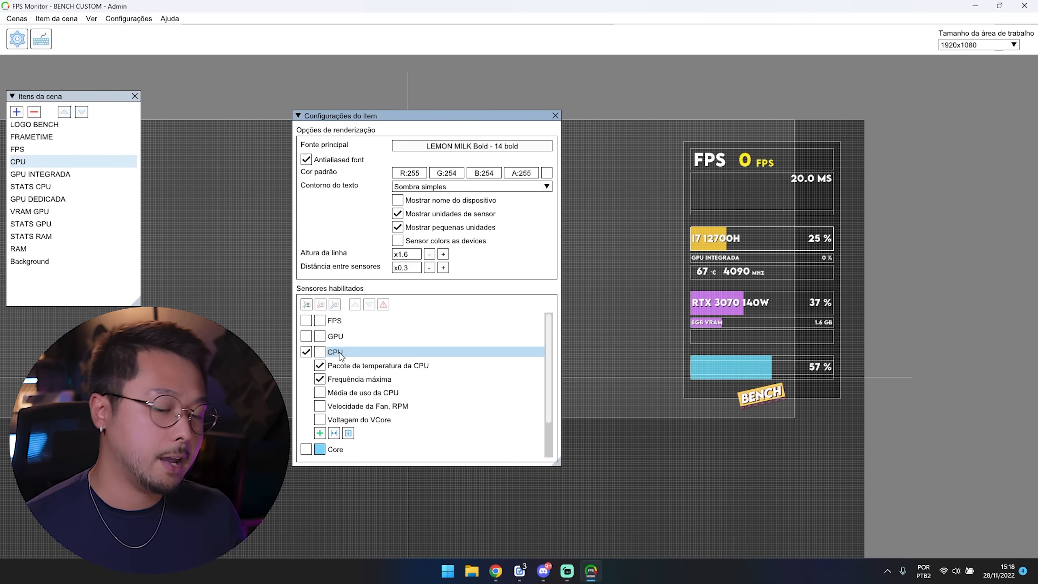
{"action": "left_click", "coordinate": [345, 365]}
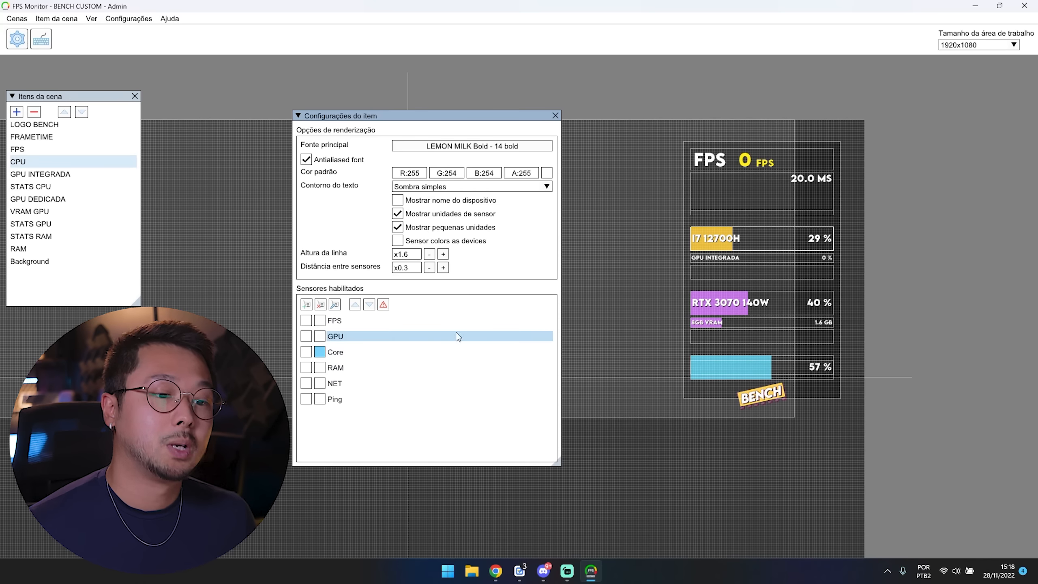
Step: Add a custom device group to the CPU stats row's enabled sensors, name it CPU and enable it
{"action": "left_click", "coordinate": [306, 304]}
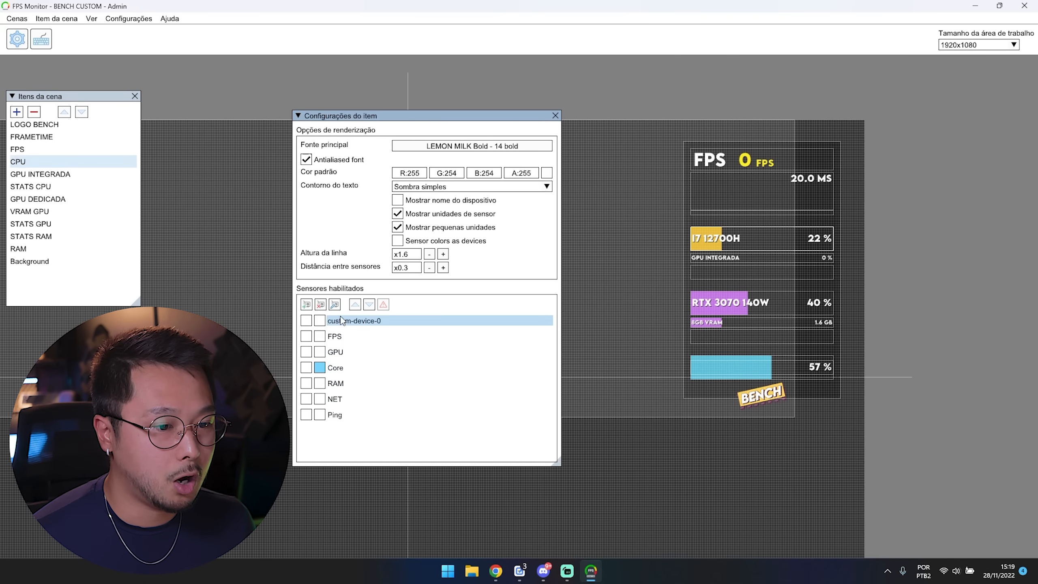
{"action": "double_click", "coordinate": [342, 321]}
{"action": "type", "text": "CPU"}
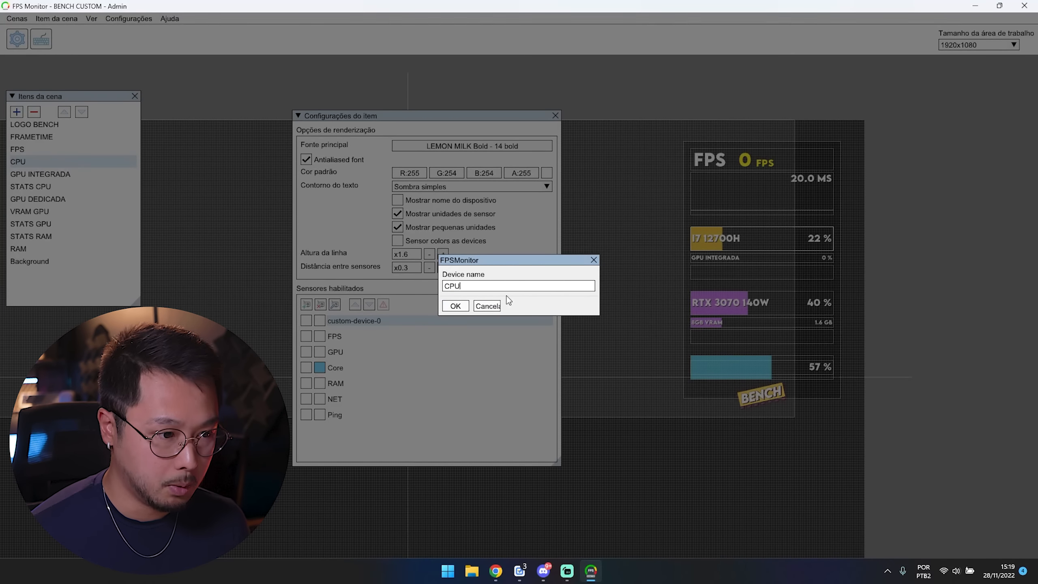
{"action": "left_click", "coordinate": [455, 306]}
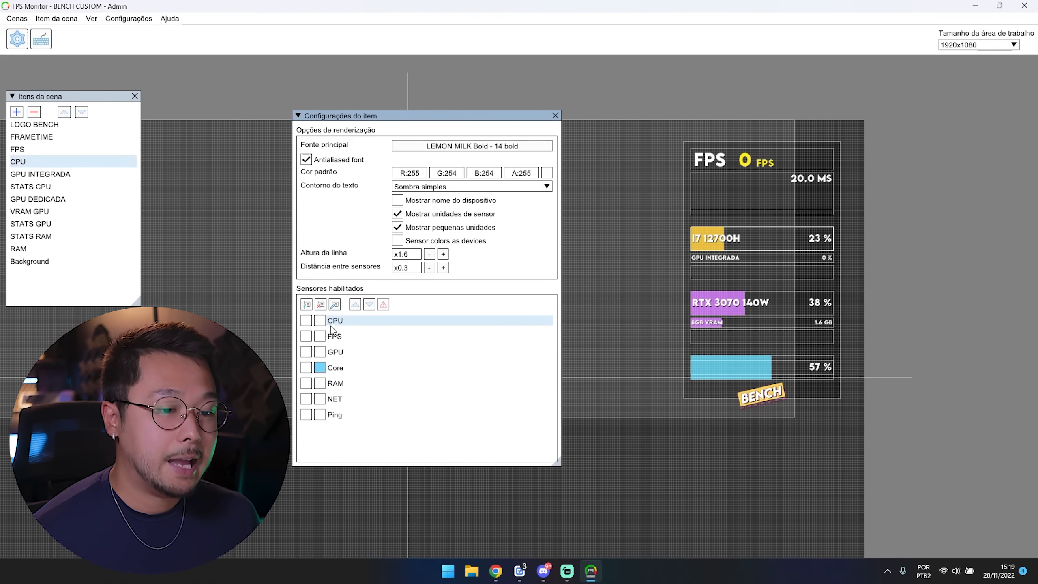
{"action": "left_click", "coordinate": [306, 321]}
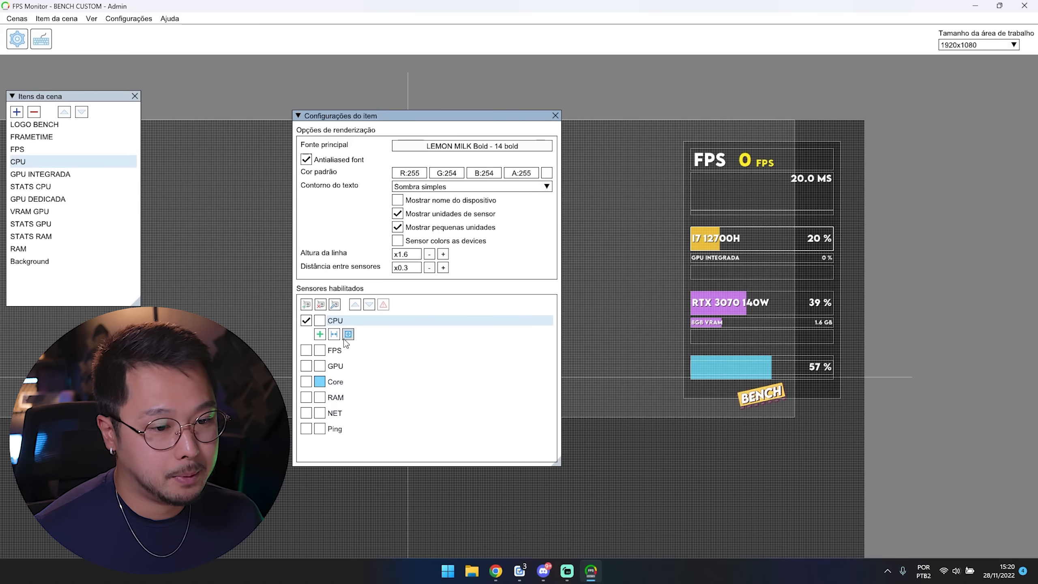
Step: Add the CPU Package, CPU Freq and CPU Package Power sensors to the new CPU group
{"action": "left_click", "coordinate": [319, 333]}
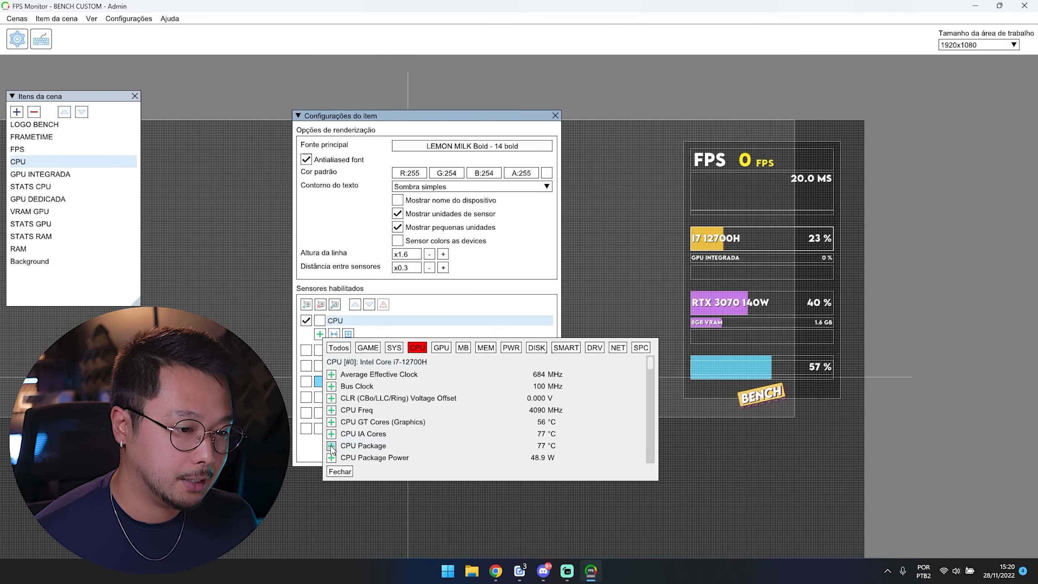
{"action": "double_click", "coordinate": [470, 445]}
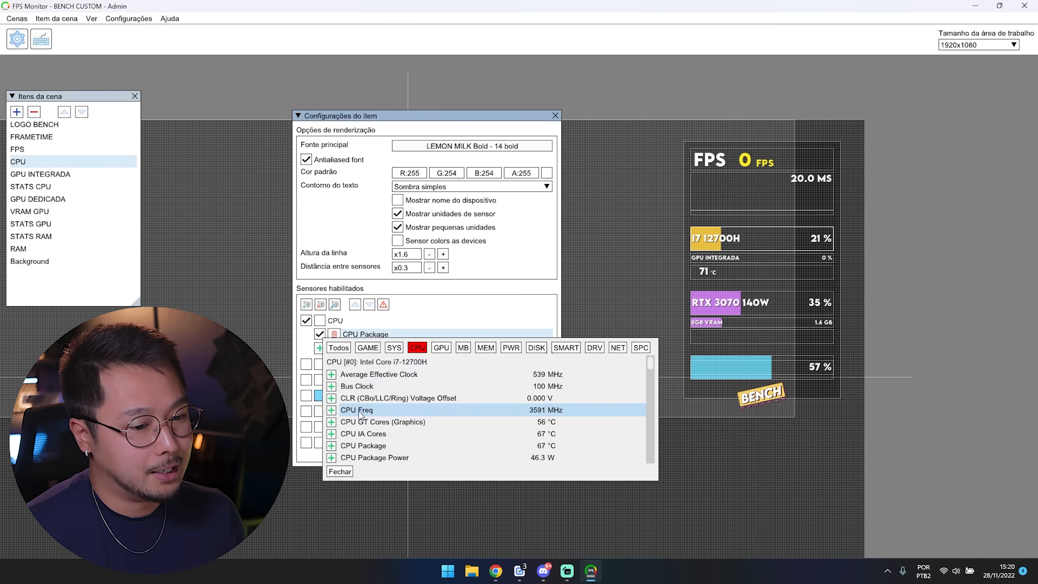
{"action": "left_click", "coordinate": [331, 410]}
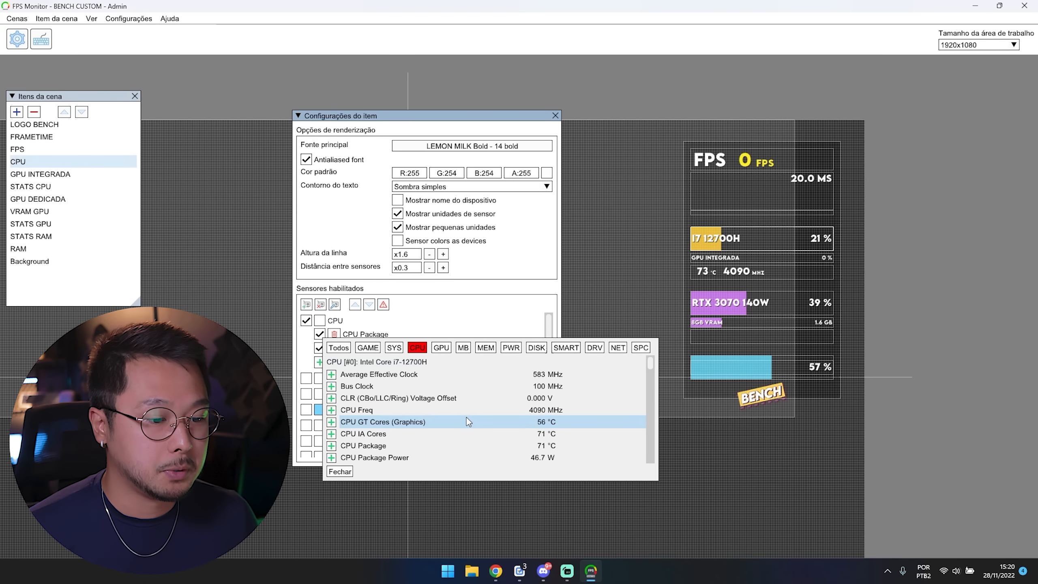
{"action": "left_click", "coordinate": [331, 457]}
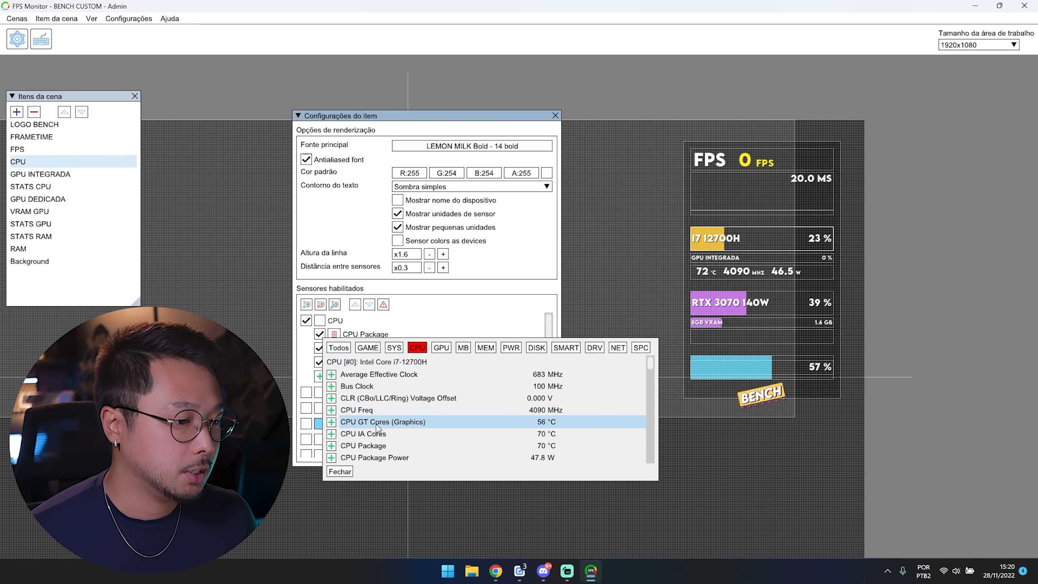
Step: Add the Total CPU Utility sensor to the CPU group, and disable it again in the enabled sensors
{"action": "scroll", "coordinate": [448, 433], "scroll_direction": "down", "scroll_amount": 10}
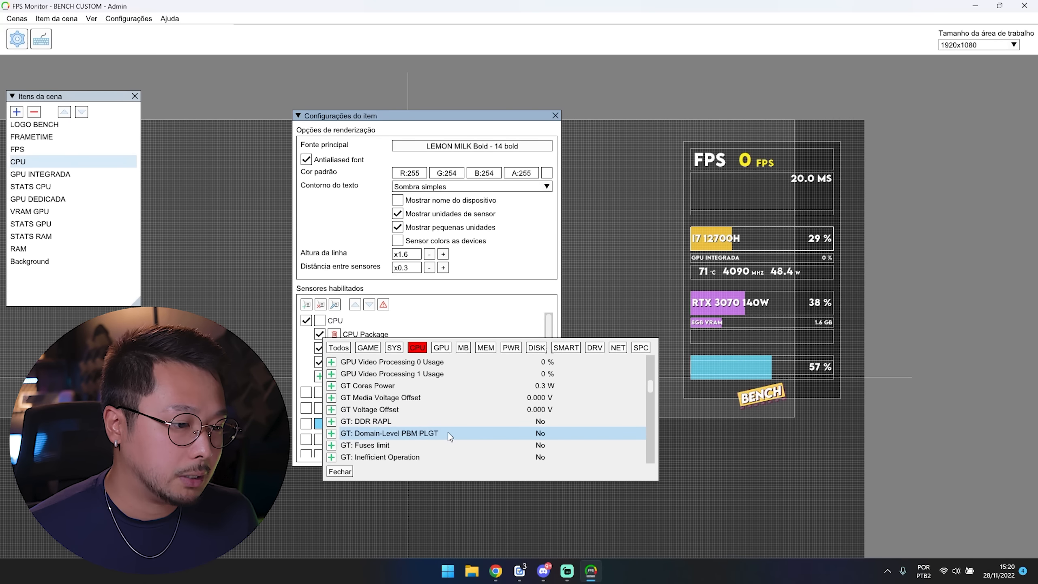
{"action": "scroll", "coordinate": [465, 434], "scroll_direction": "down", "scroll_amount": 10}
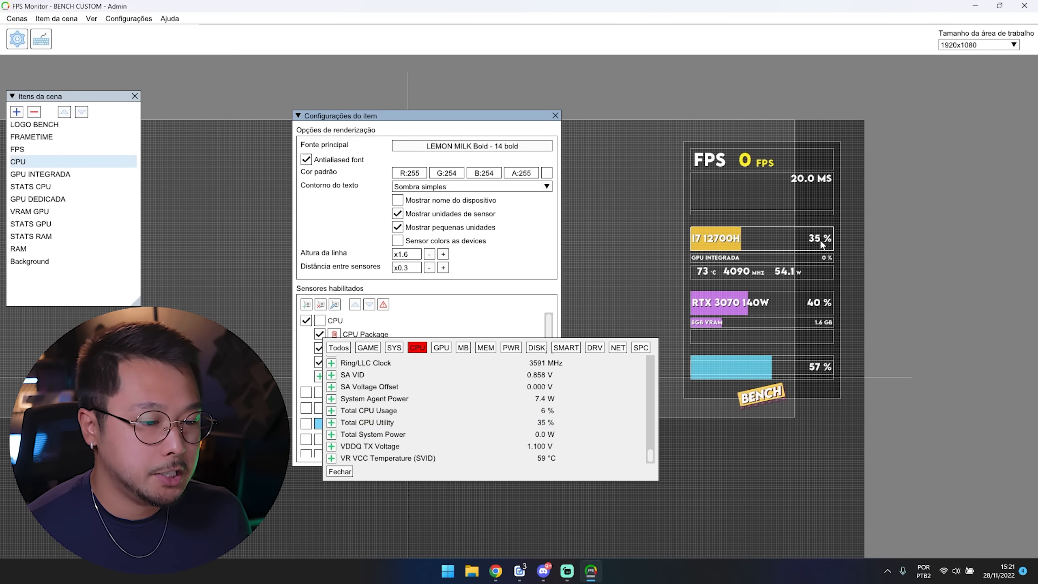
{"action": "left_click", "coordinate": [332, 423]}
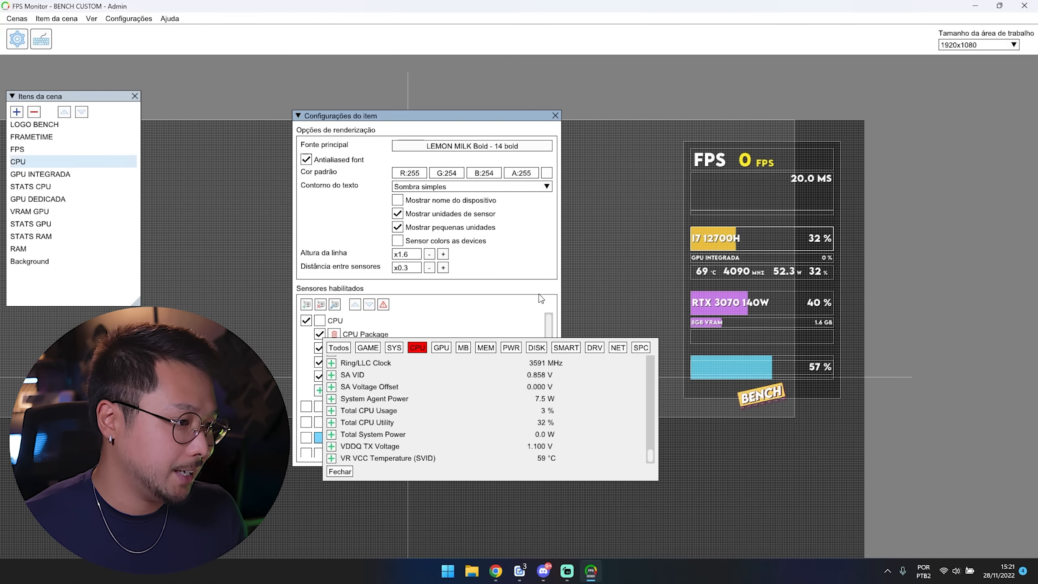
{"action": "left_click", "coordinate": [521, 299]}
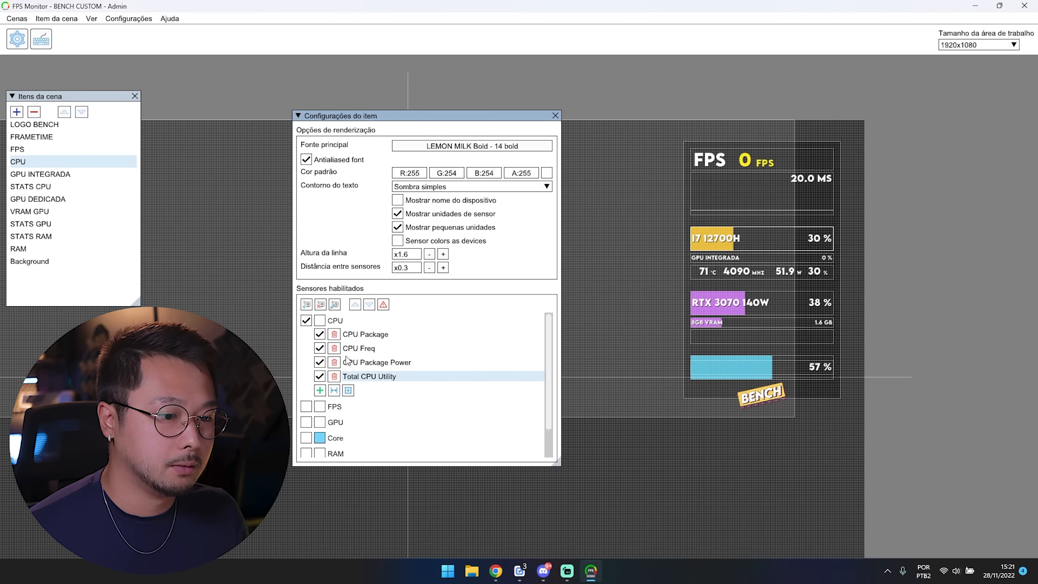
{"action": "left_click", "coordinate": [320, 376]}
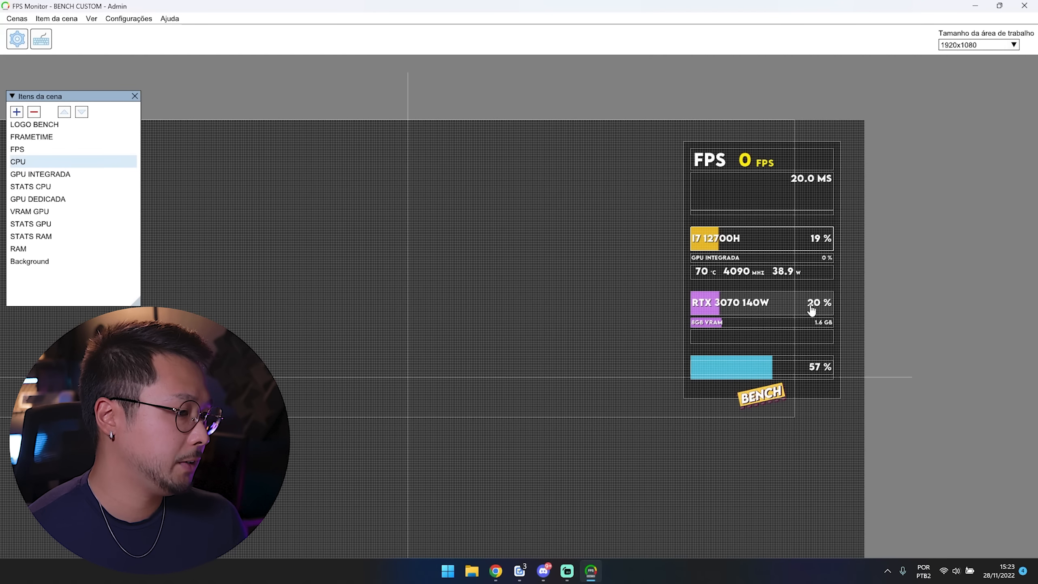
Step: Open the settings of the dedicated GPU bar and assign it the GPU Core Load sensor from the GPU category
{"action": "right_click", "coordinate": [810, 304]}
{"action": "left_click", "coordinate": [851, 409]}
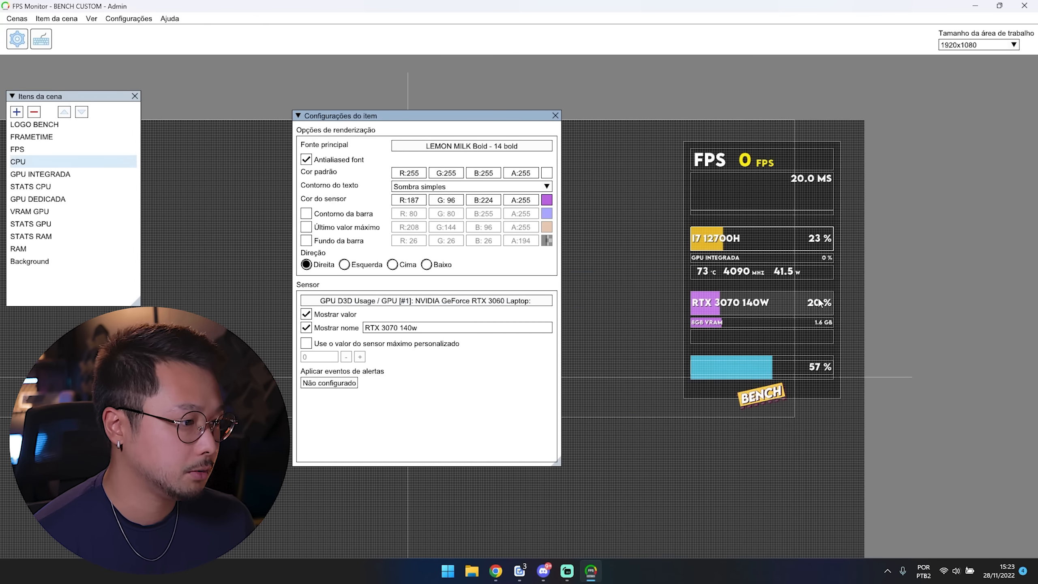
{"action": "left_click", "coordinate": [539, 300]}
{"action": "left_click", "coordinate": [655, 309]}
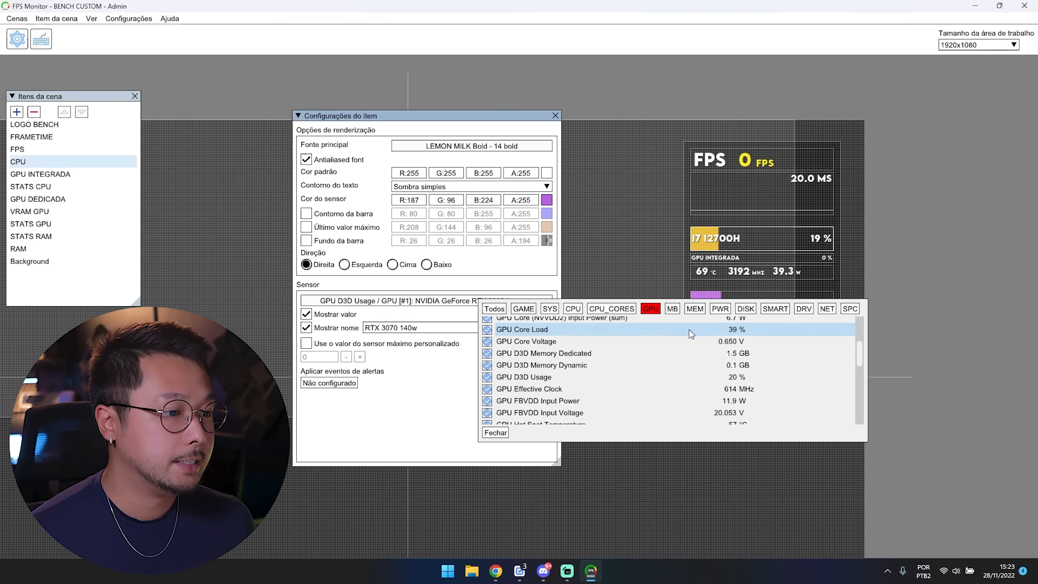
{"action": "double_click", "coordinate": [525, 331]}
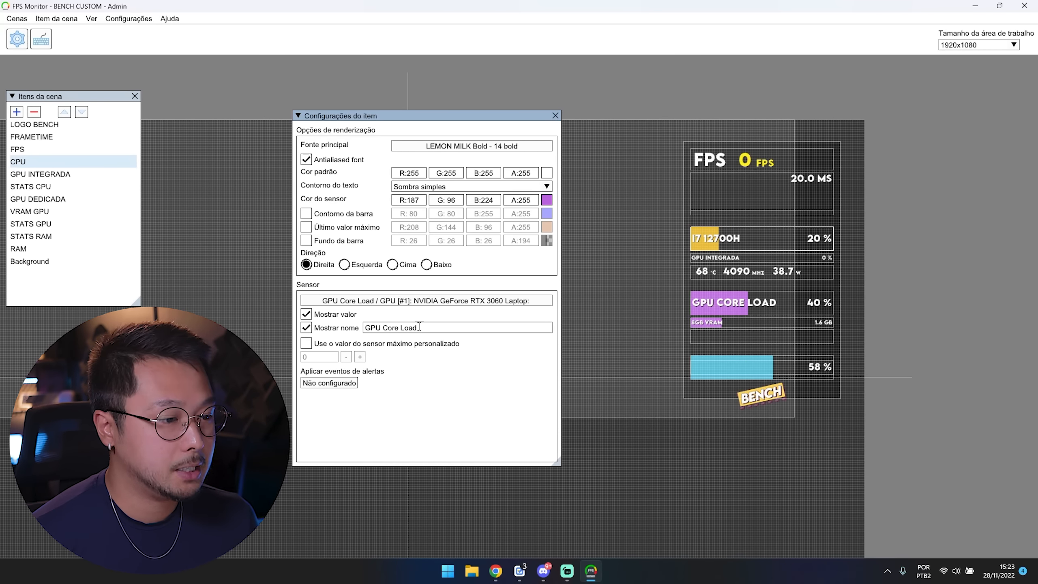
Step: Set the dedicated GPU bar's displayed name to RTX 3060 130W and close its settings
{"action": "left_click_drag", "start_coordinate": [440, 331], "coordinate": [315, 335]}
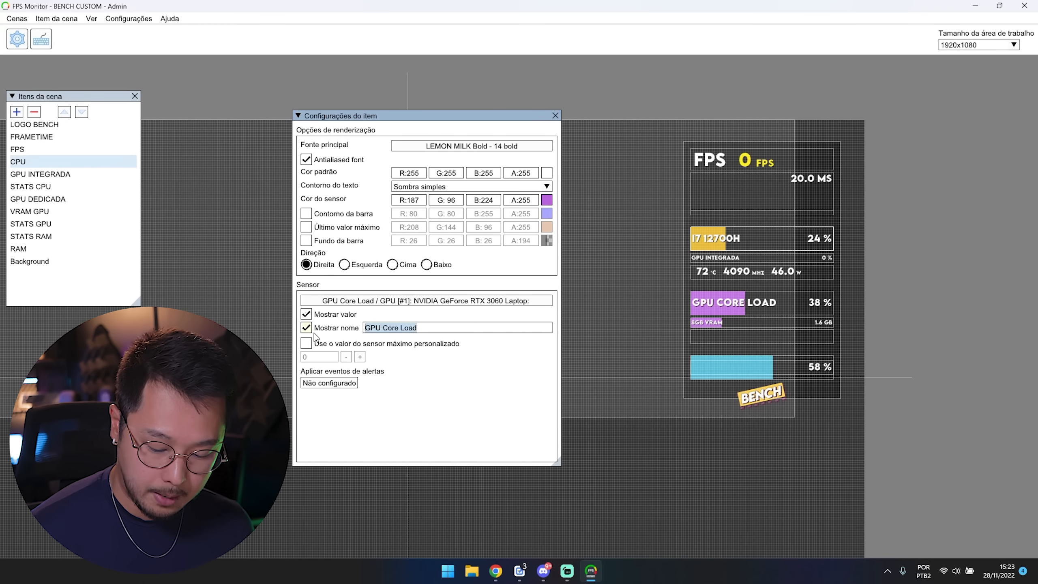
{"action": "type", "text": "RTX "}
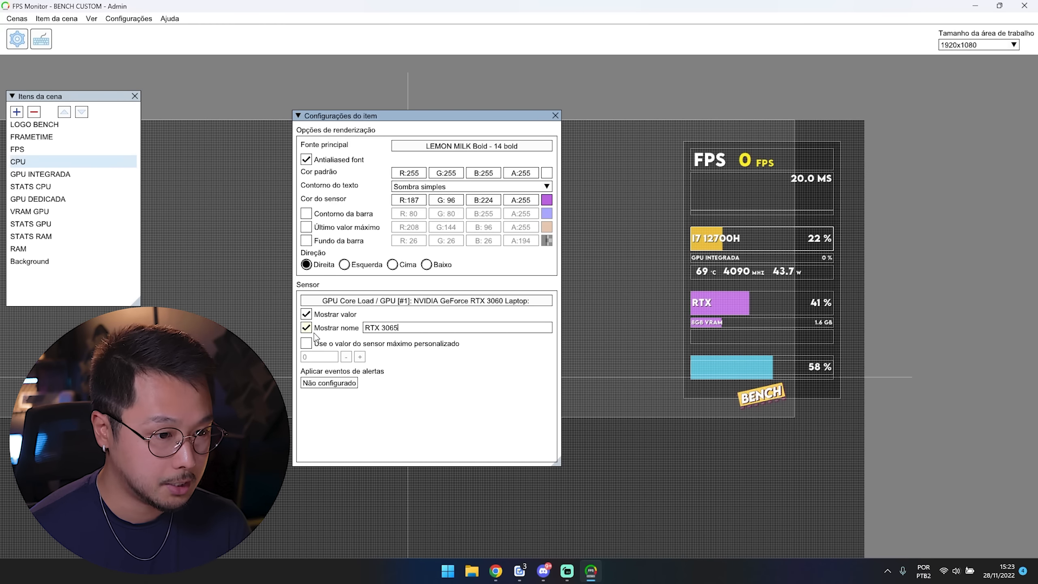
{"action": "type", "text": "3065"}
{"action": "key", "text": "BackSpace"}
{"action": "type", "text": "0 "}
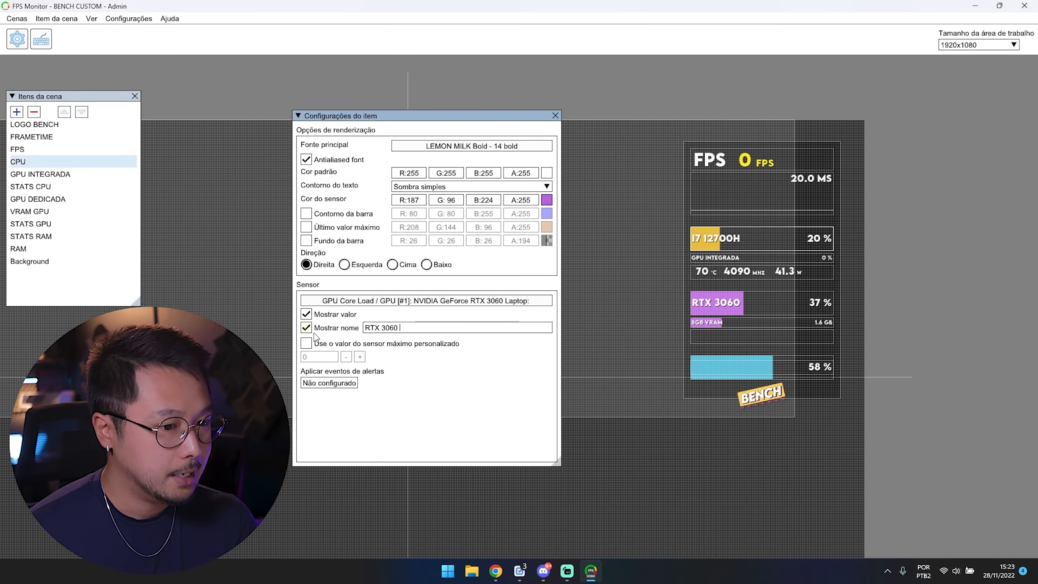
{"action": "type", "text": "130W"}
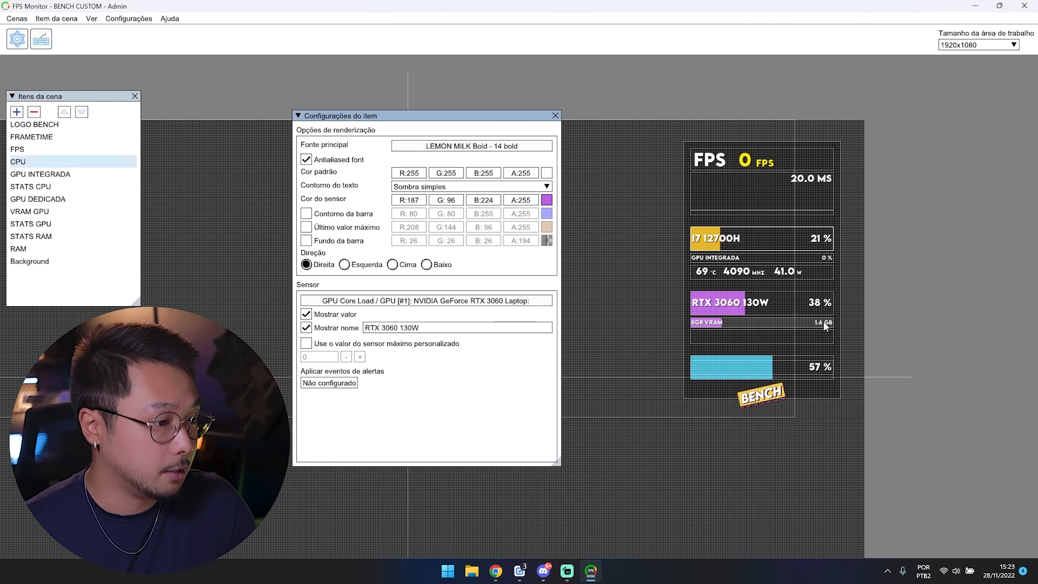
{"action": "key", "text": "Return"}
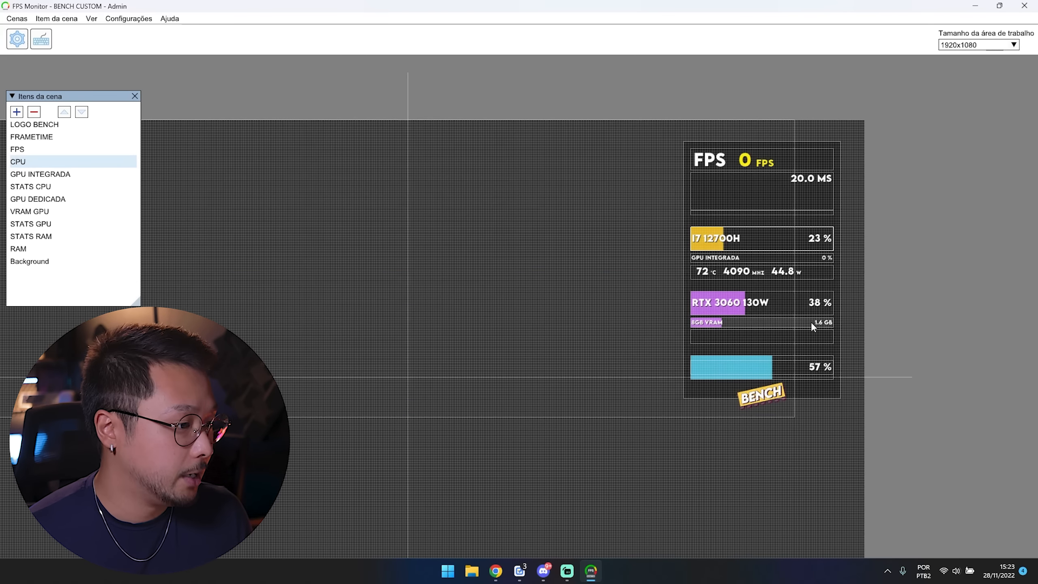
Step: Open the settings of the VRAM bar and assign it the GPU Memory Allocated sensor from the GPU category
{"action": "right_click", "coordinate": [812, 324]}
{"action": "left_click", "coordinate": [841, 418]}
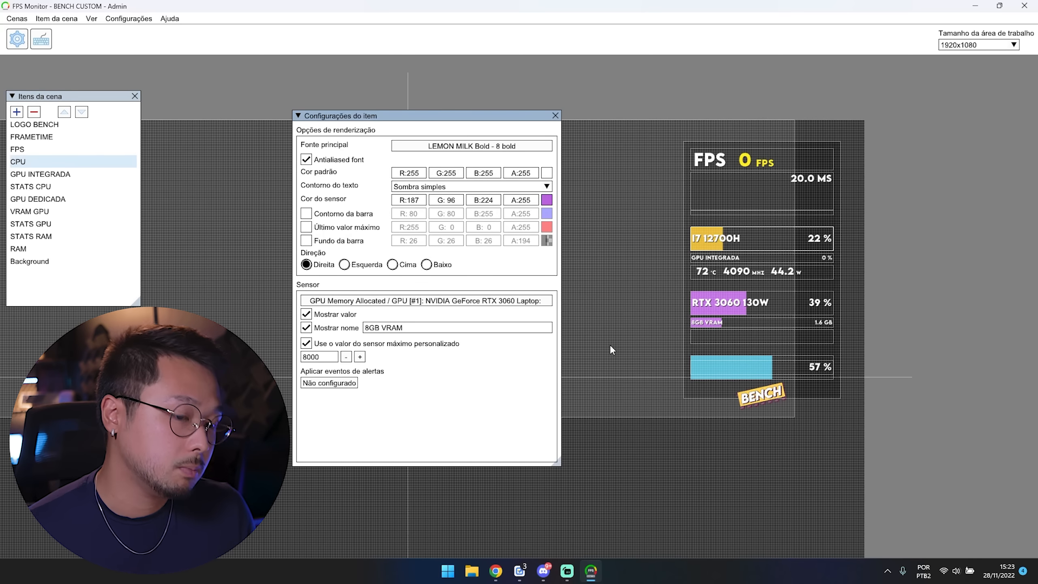
{"action": "left_click", "coordinate": [530, 301]}
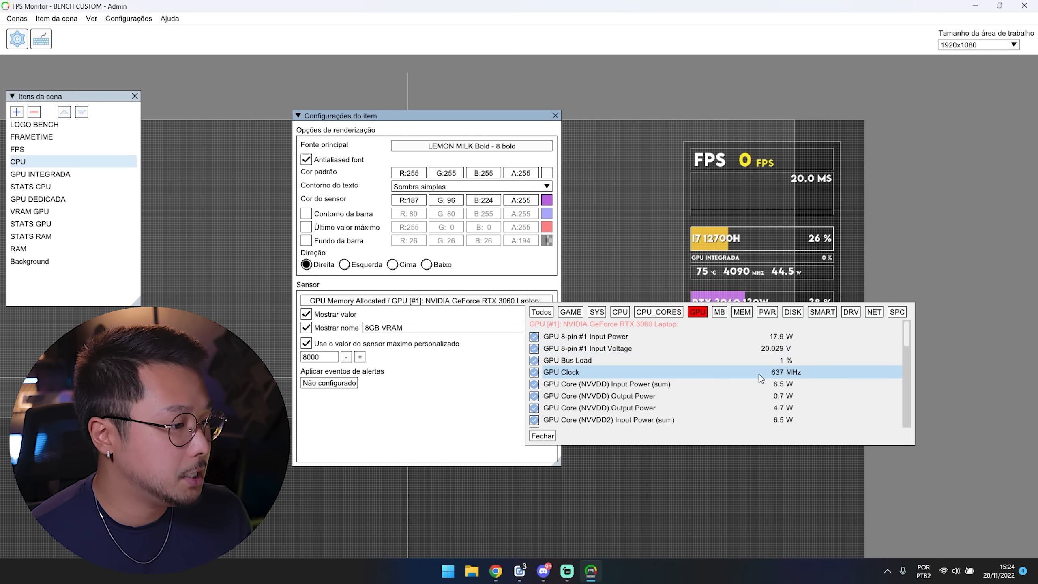
{"action": "left_click_drag", "start_coordinate": [902, 338], "coordinate": [907, 375]}
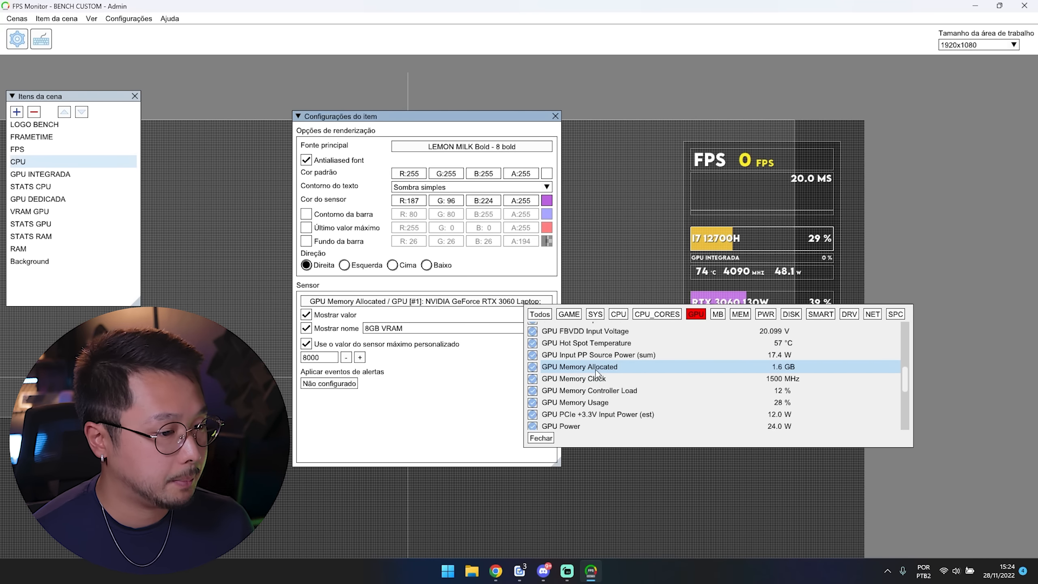
{"action": "double_click", "coordinate": [544, 368]}
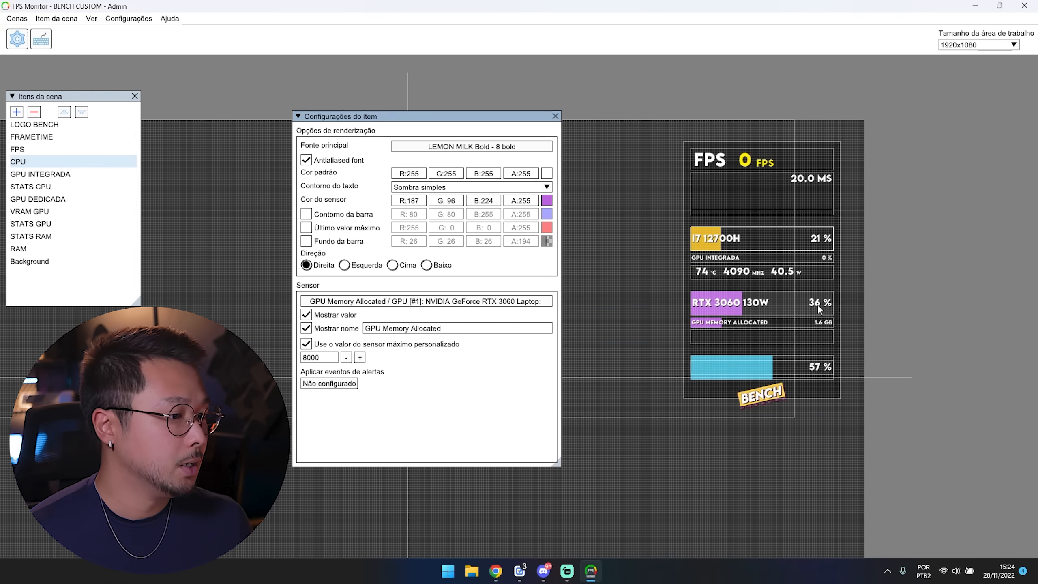
Step: Set the VRAM bar's displayed name to 6gb VRAM and its custom maximum sensor value to 6000, and close its settings
{"action": "left_click_drag", "start_coordinate": [441, 329], "coordinate": [337, 332]}
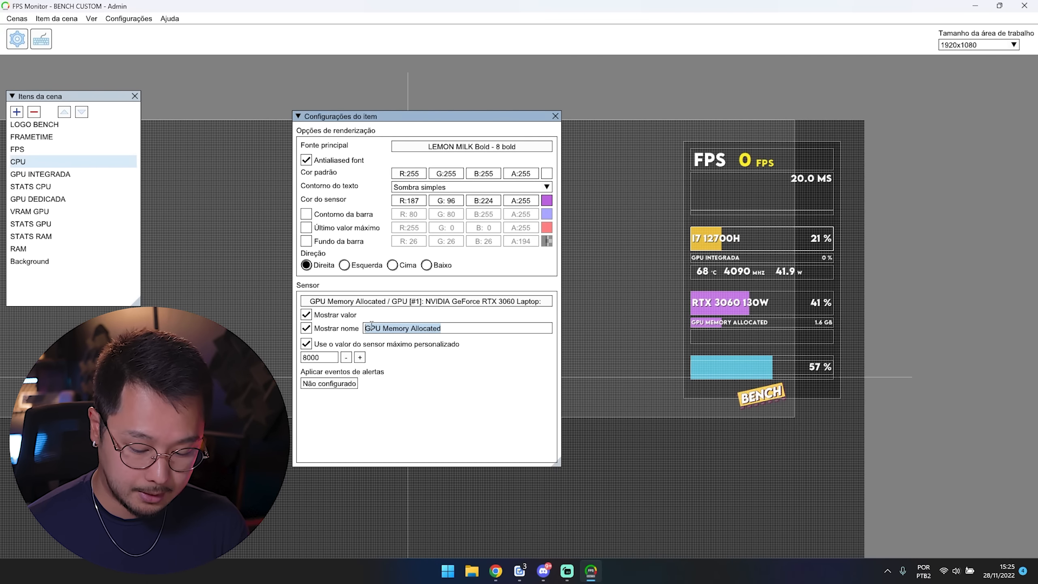
{"action": "type", "text": "6gb VRAM"}
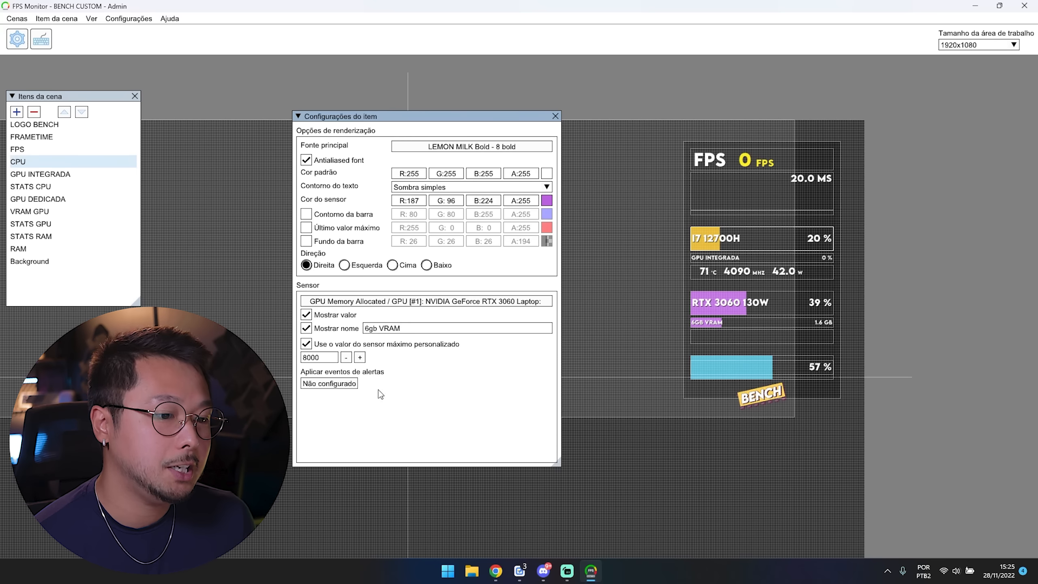
{"action": "left_click_drag", "start_coordinate": [329, 360], "coordinate": [296, 361]}
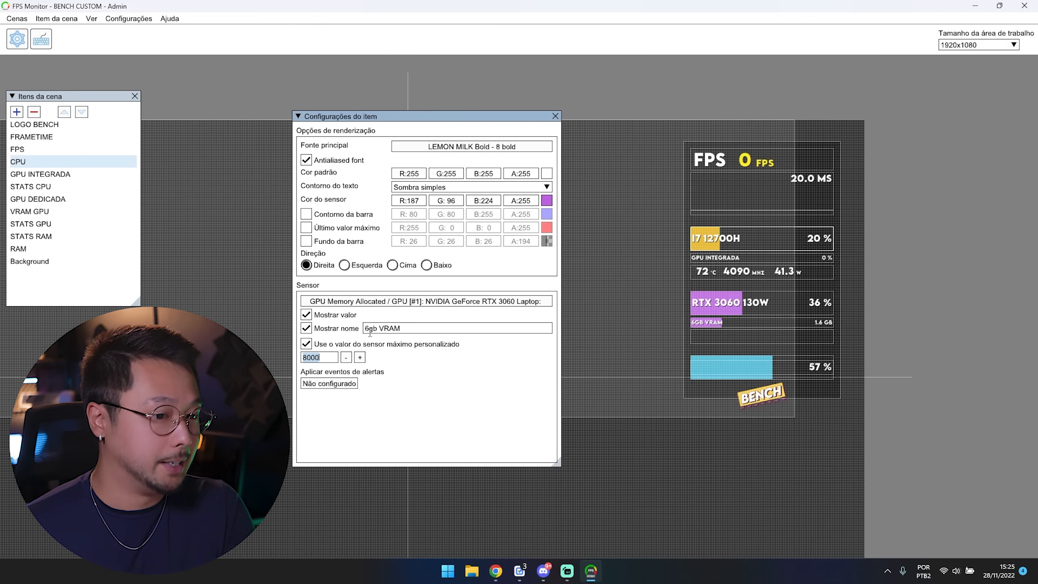
{"action": "type", "text": "00"}
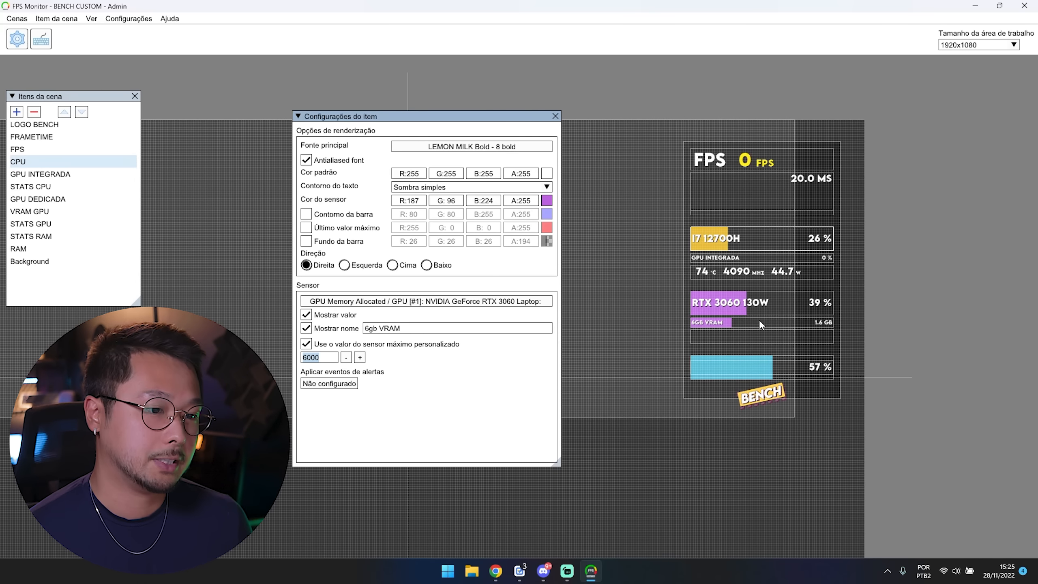
{"action": "left_click", "coordinate": [554, 117]}
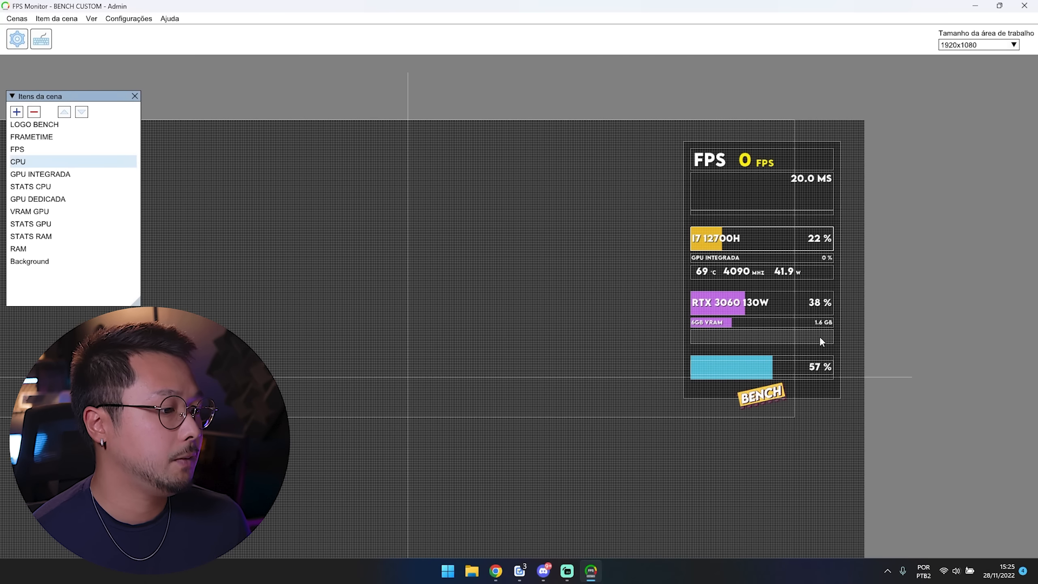
Step: Open the settings of the stats row below the VRAM bar and name its custom device group GPU
{"action": "right_click", "coordinate": [821, 341]}
{"action": "left_click", "coordinate": [847, 443]}
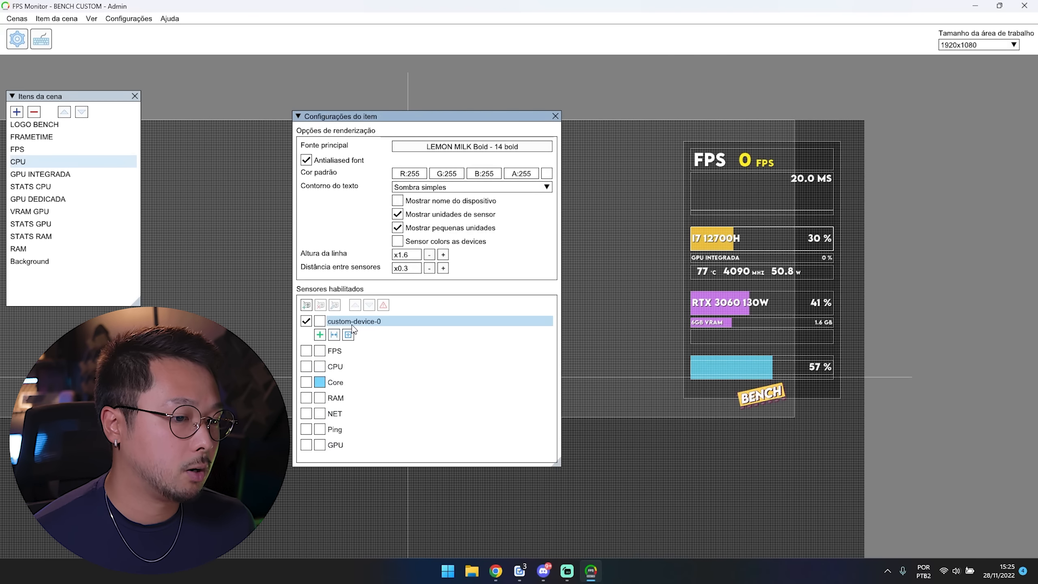
{"action": "double_click", "coordinate": [374, 322]}
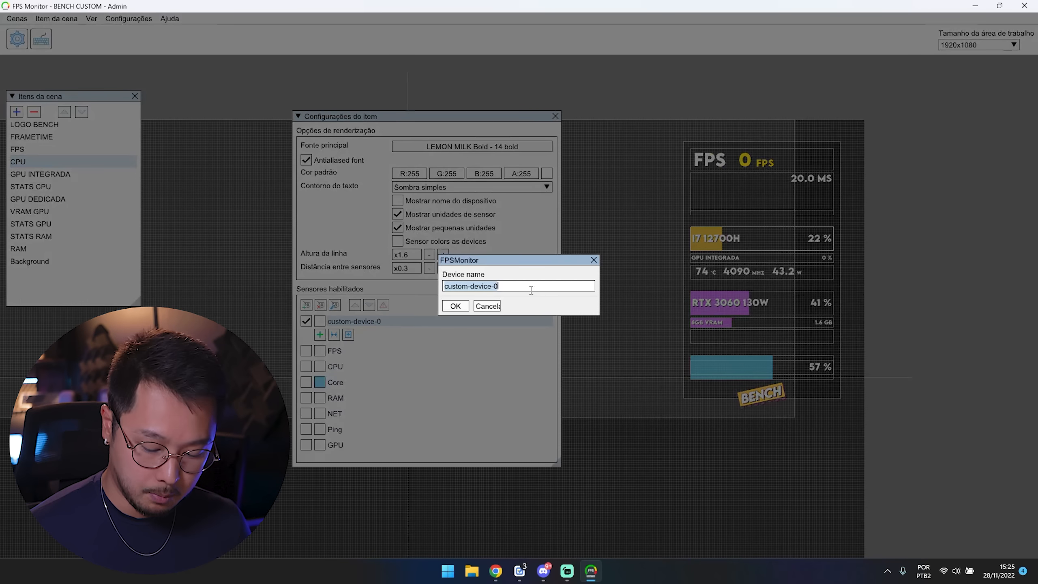
{"action": "type", "text": "GPU"}
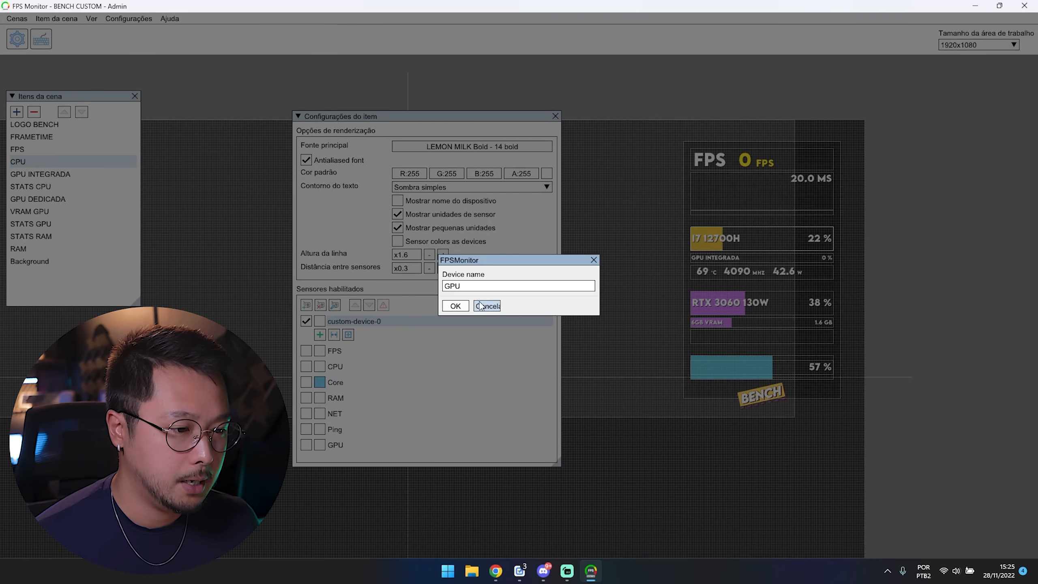
{"action": "key", "text": "Return"}
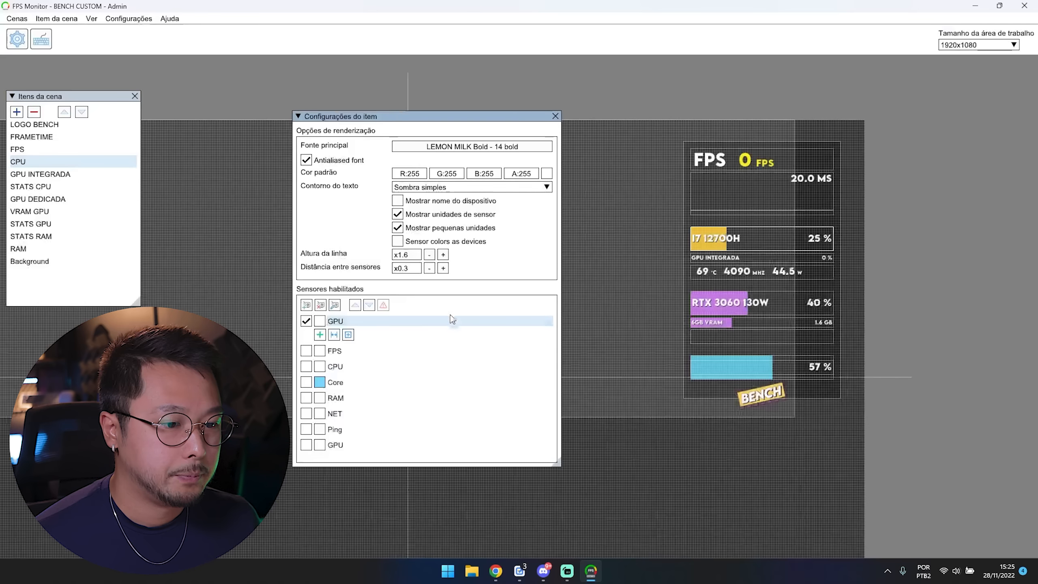
Step: Add the GPU Temperature sensor from the GPU category to the stats row's GPU device group
{"action": "left_click", "coordinate": [321, 336]}
{"action": "left_click", "coordinate": [440, 345]}
{"action": "scroll", "coordinate": [464, 420], "scroll_direction": "down", "scroll_amount": 4}
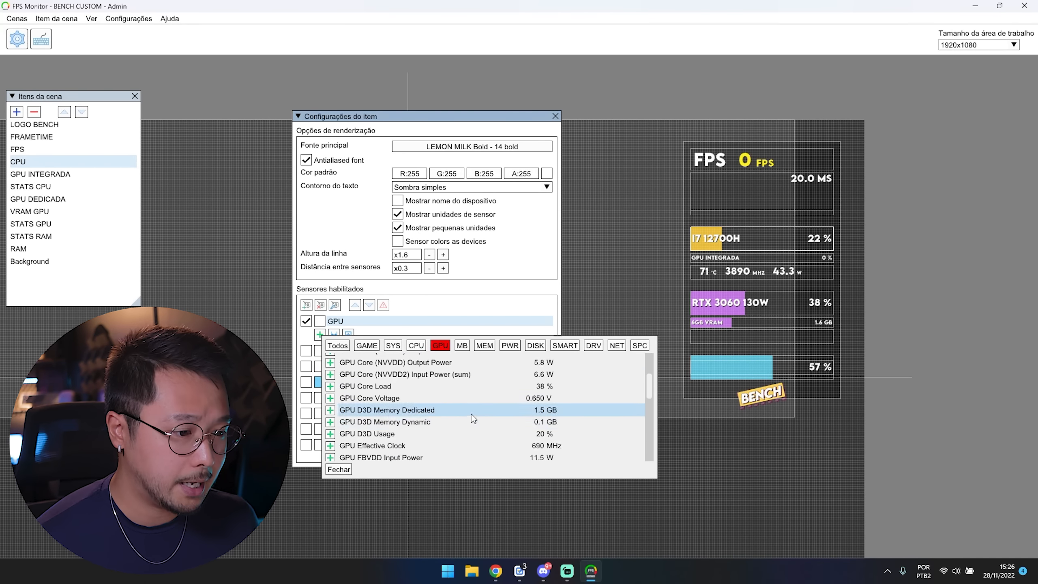
{"action": "scroll", "coordinate": [507, 405], "scroll_direction": "down", "scroll_amount": 2}
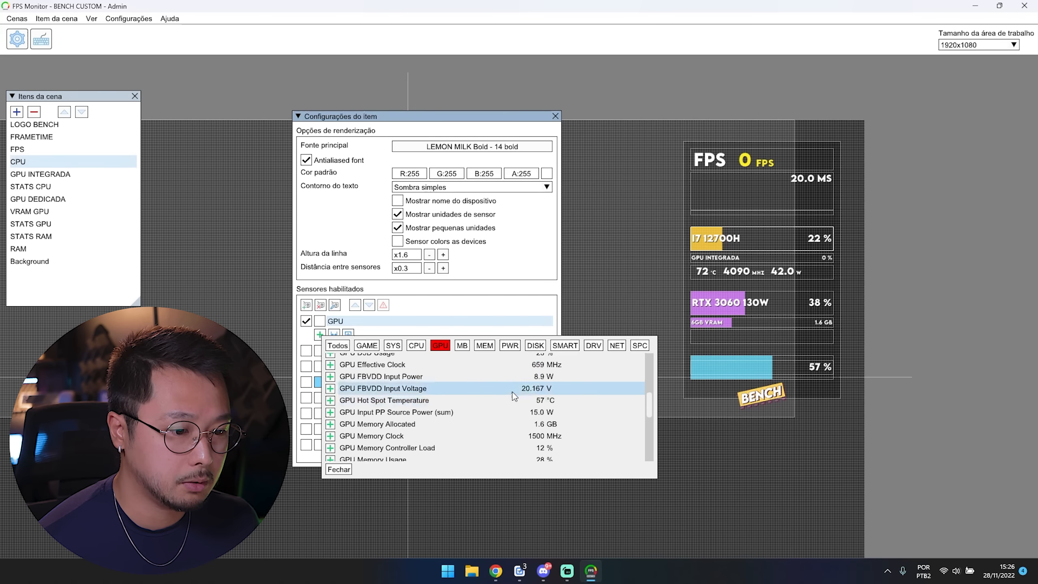
{"action": "scroll", "coordinate": [446, 400], "scroll_direction": "down", "scroll_amount": 3}
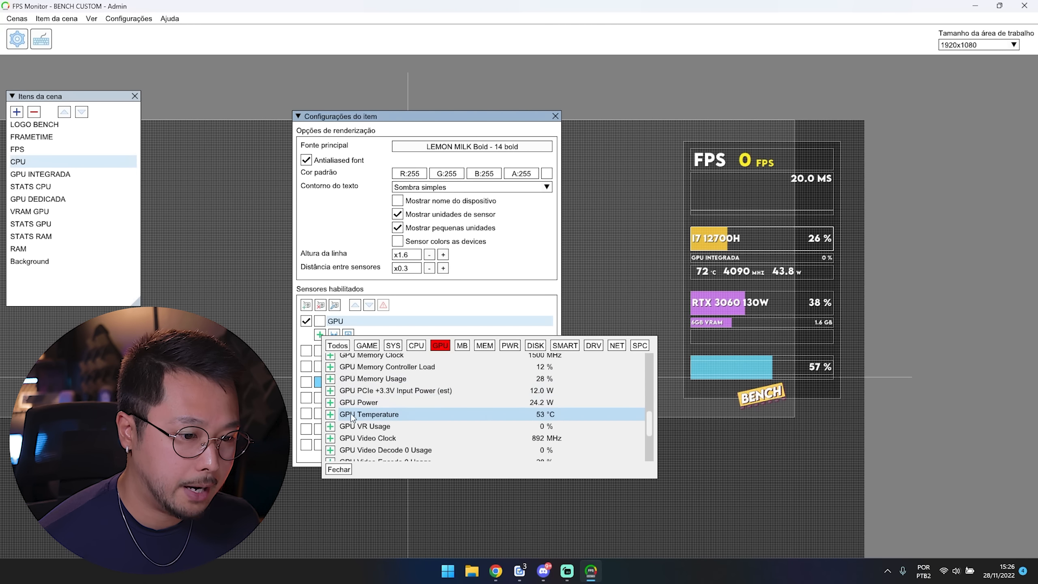
{"action": "left_click", "coordinate": [331, 414]}
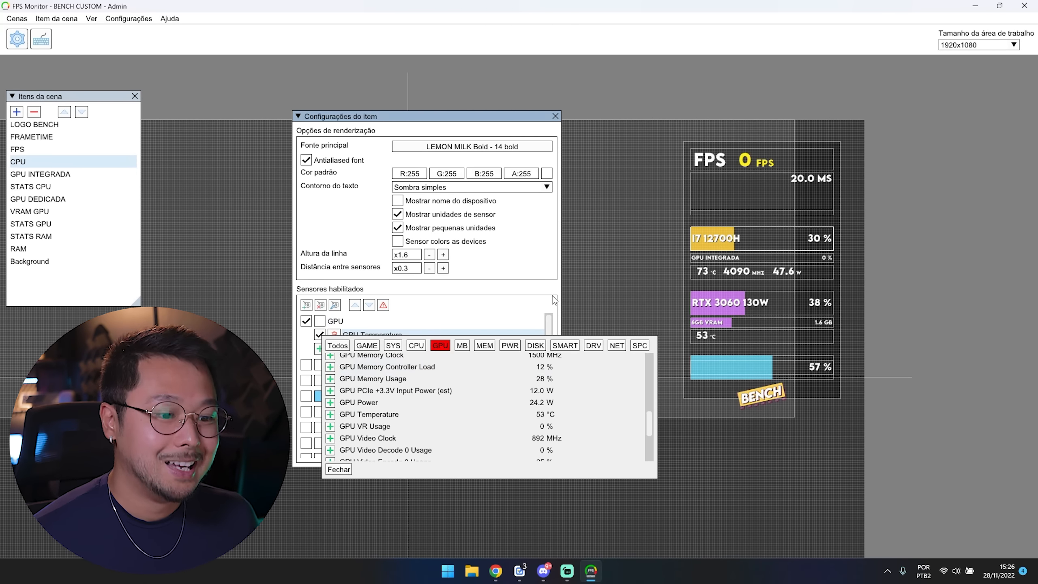
Step: Add the GPU Clock and GPU Power sensors to the stats row's GPU group, and close its settings
{"action": "scroll", "coordinate": [508, 432], "scroll_direction": "up", "scroll_amount": 4}
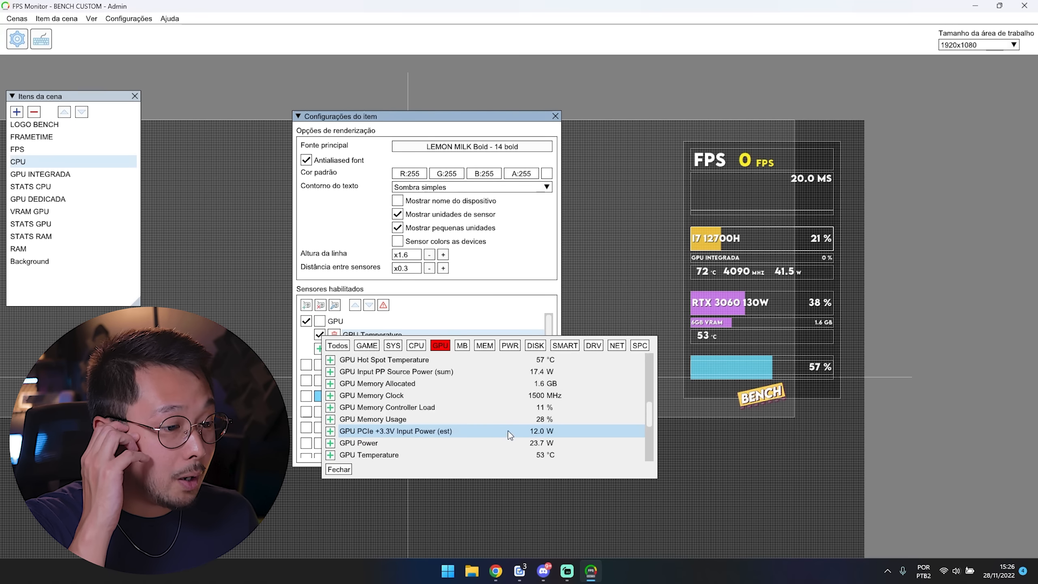
{"action": "scroll", "coordinate": [501, 423], "scroll_direction": "up", "scroll_amount": 4}
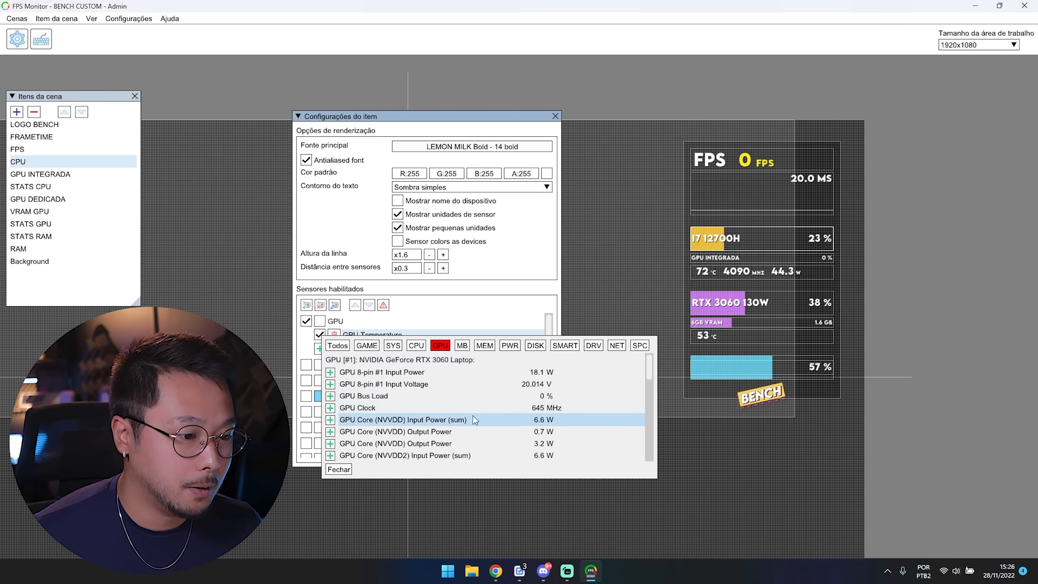
{"action": "left_click", "coordinate": [330, 407]}
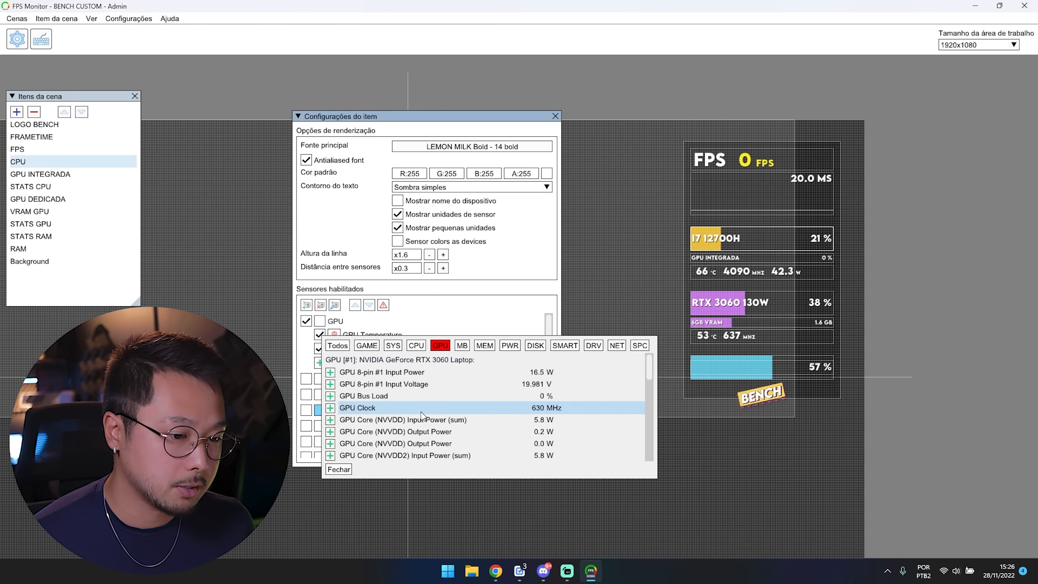
{"action": "scroll", "coordinate": [422, 416], "scroll_direction": "down", "scroll_amount": 4}
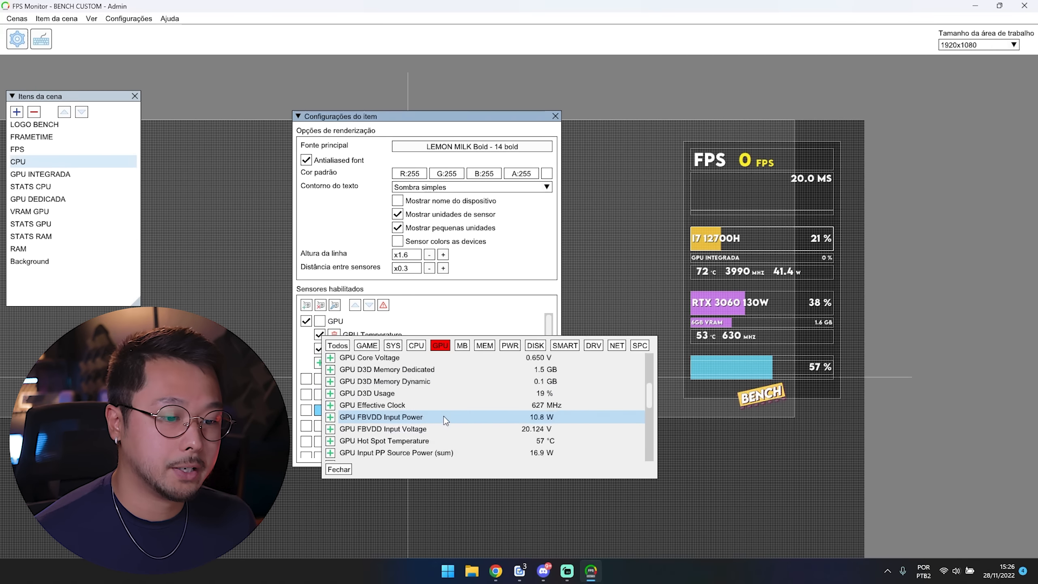
{"action": "scroll", "coordinate": [450, 413], "scroll_direction": "down", "scroll_amount": 2}
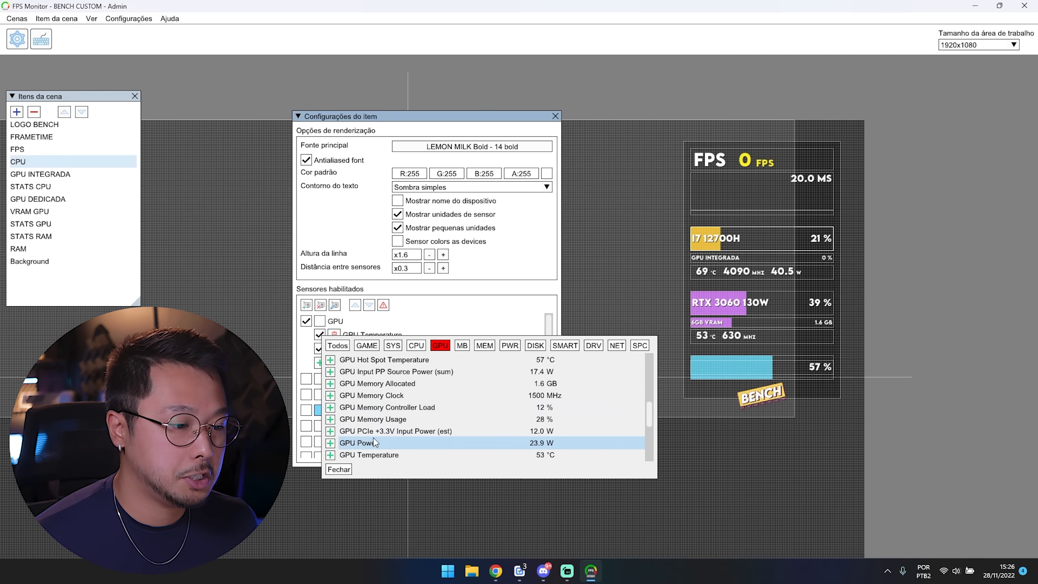
{"action": "left_click", "coordinate": [344, 442]}
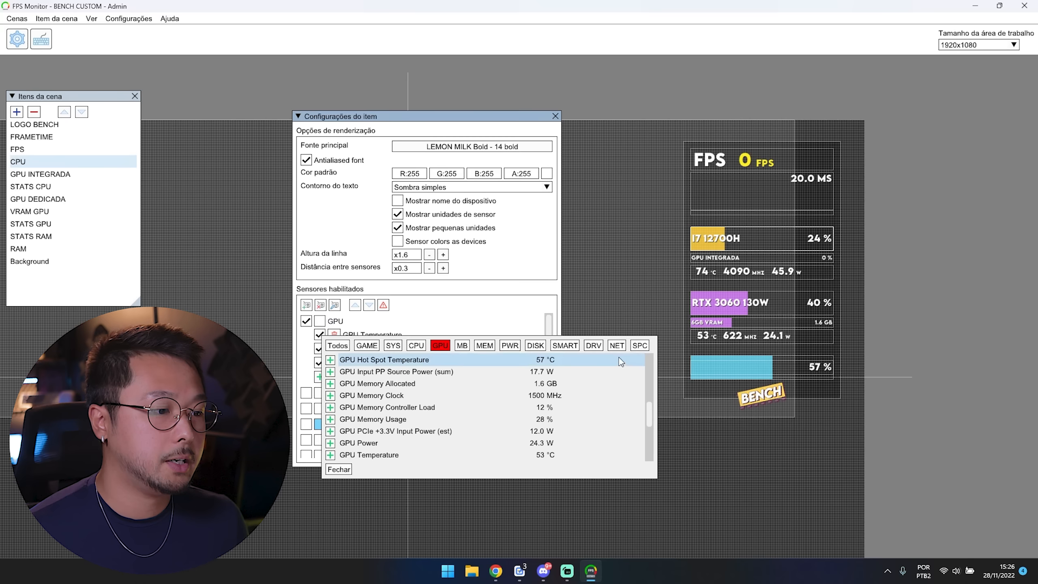
{"action": "left_click", "coordinate": [555, 325]}
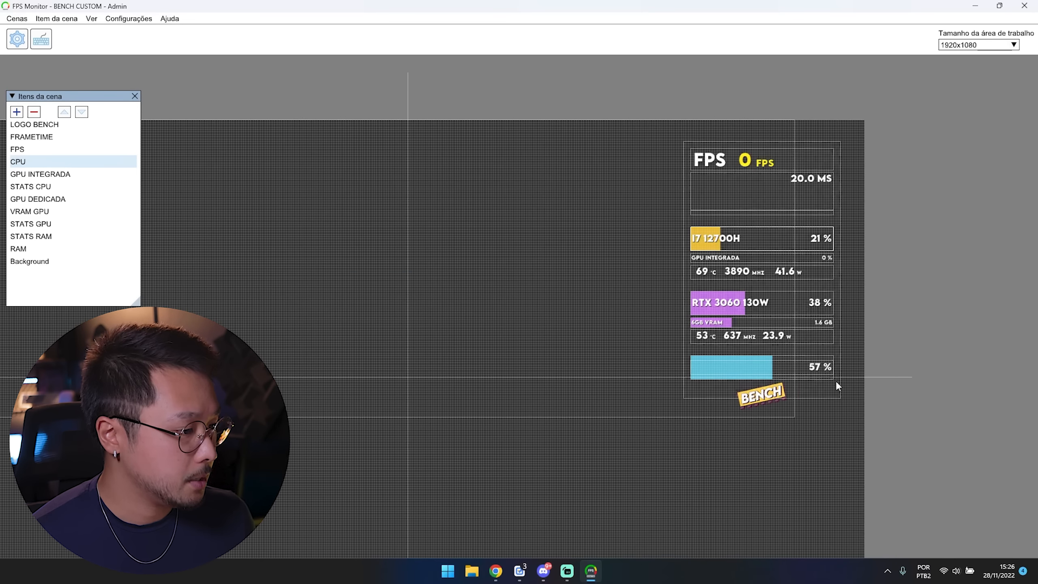
Step: Open the settings of the RAM stats item over the blue bar and rename its device group 16gb ram
{"action": "right_click", "coordinate": [807, 373]}
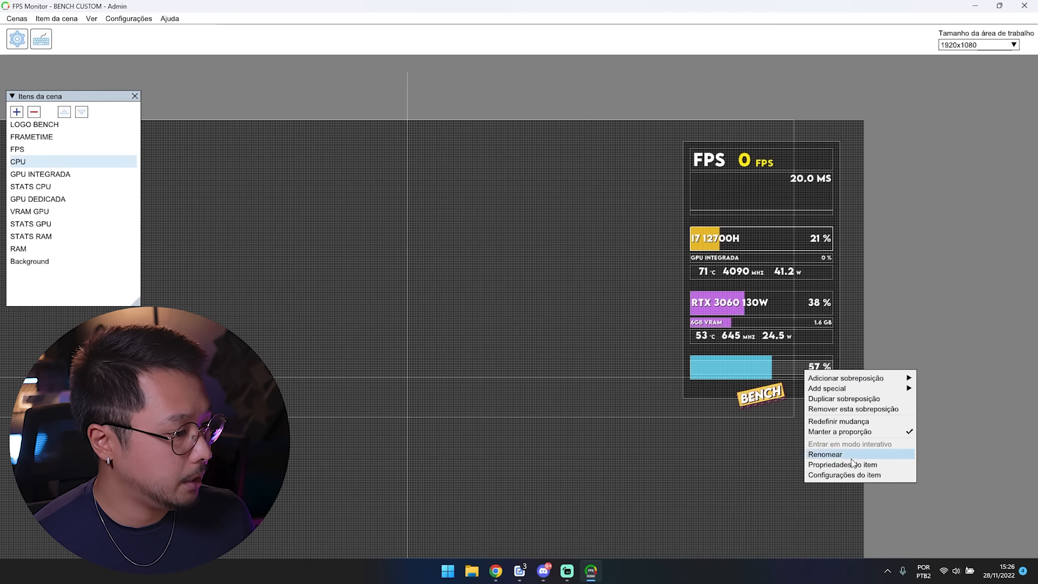
{"action": "left_click", "coordinate": [849, 474]}
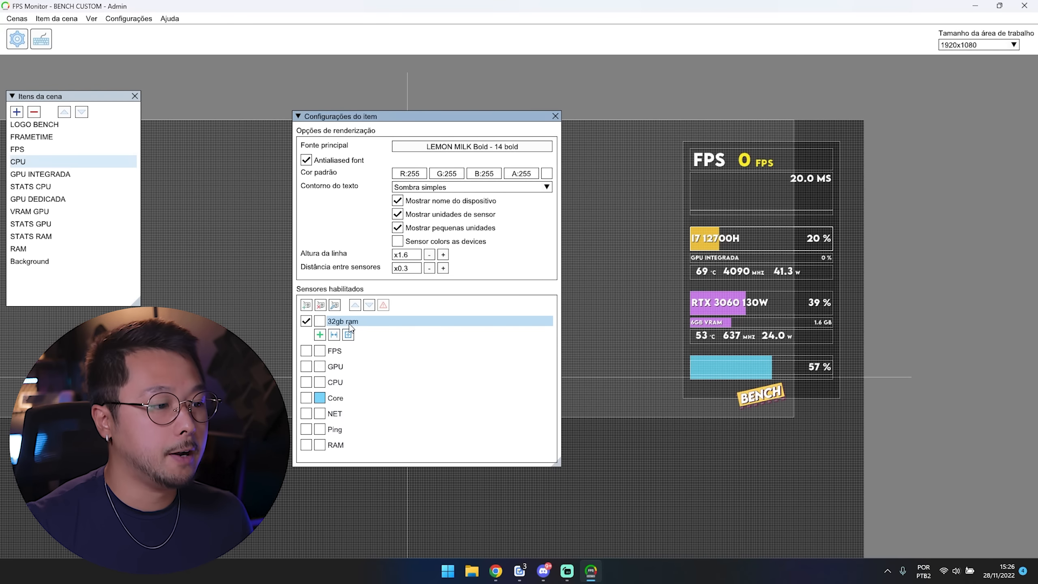
{"action": "double_click", "coordinate": [347, 322]}
{"action": "type", "text": "16gb ram"}
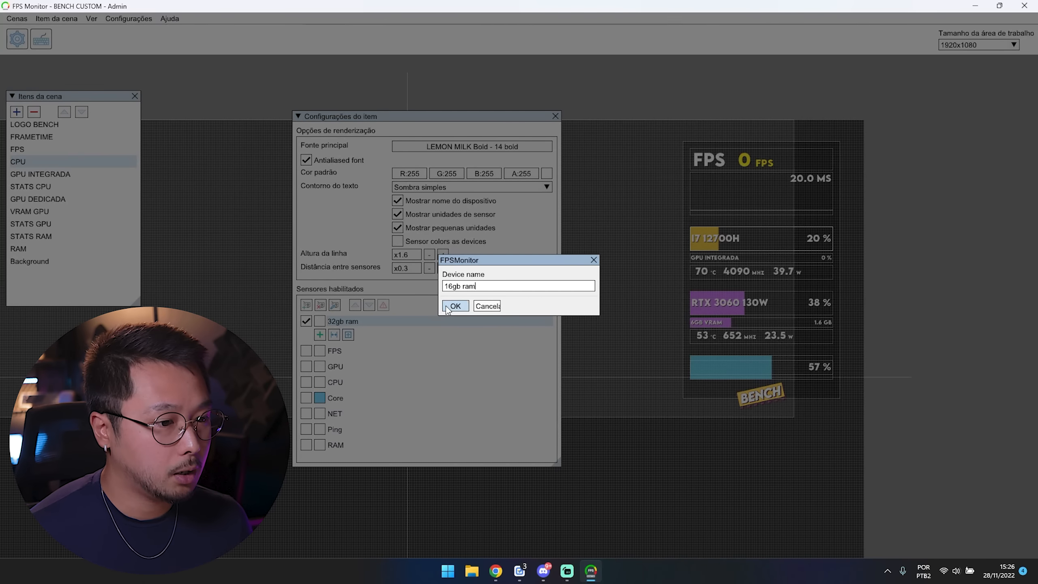
{"action": "left_click", "coordinate": [454, 306]}
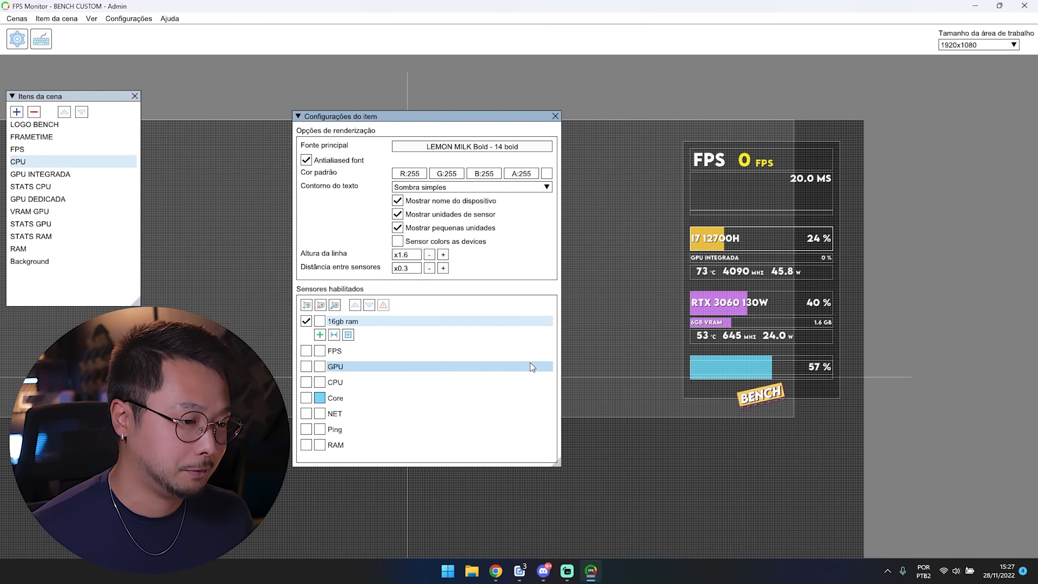
Step: Add the Physical Memory Used sensor from the SYS category to the 16gb ram group
{"action": "left_click", "coordinate": [320, 335]}
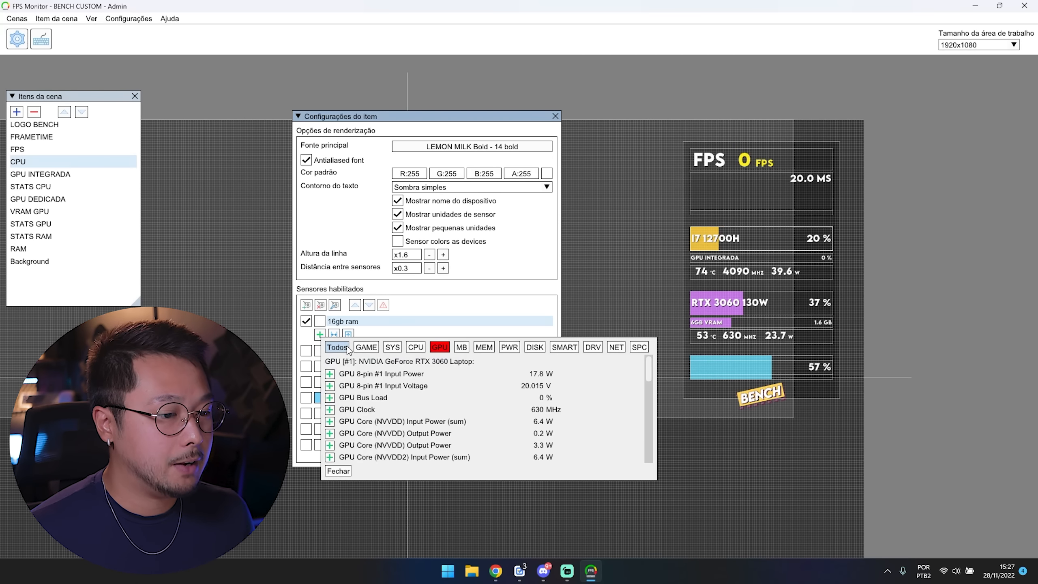
{"action": "left_click", "coordinate": [392, 347]}
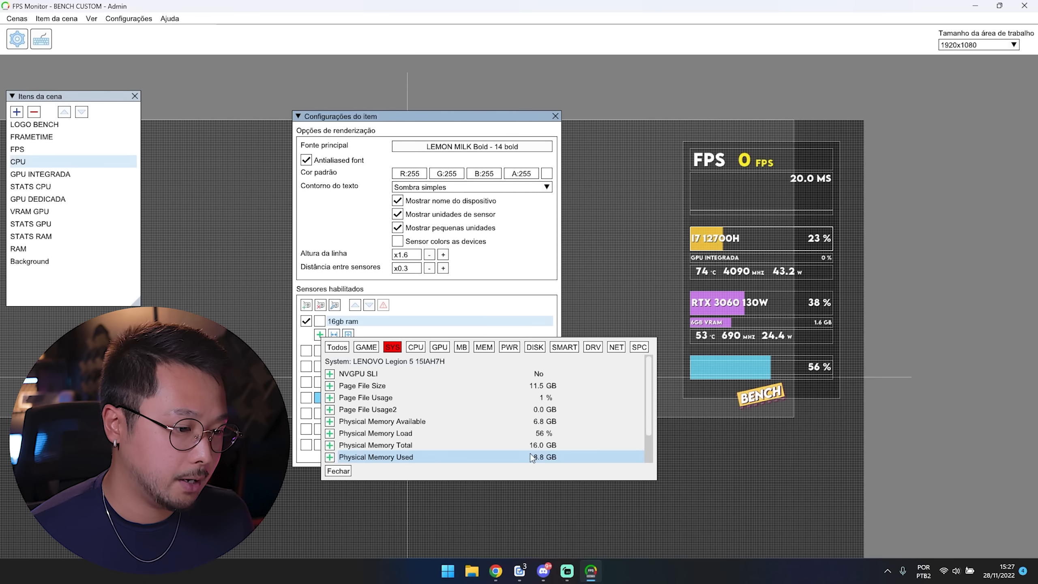
{"action": "left_click", "coordinate": [330, 457]}
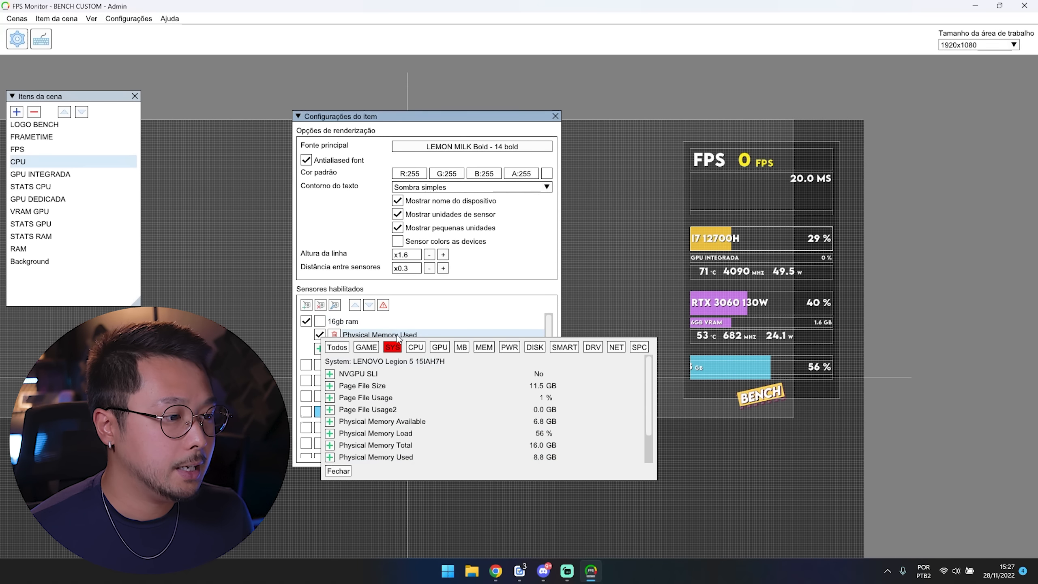
{"action": "left_click", "coordinate": [338, 470]}
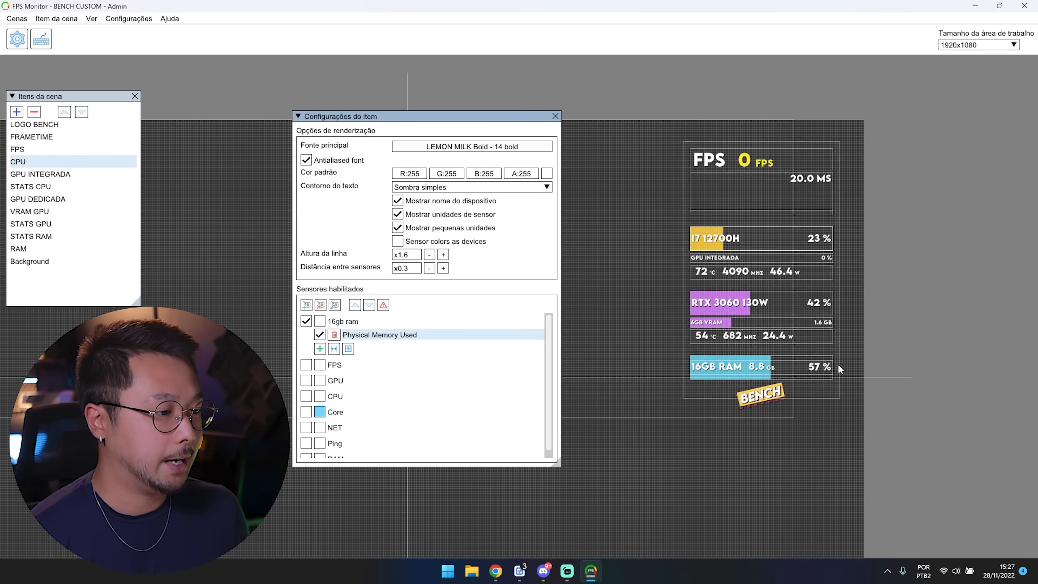
Step: Assign the RAM bar the Physical Memory Load sensor from the SYS category and close its settings
{"action": "left_click", "coordinate": [815, 355]}
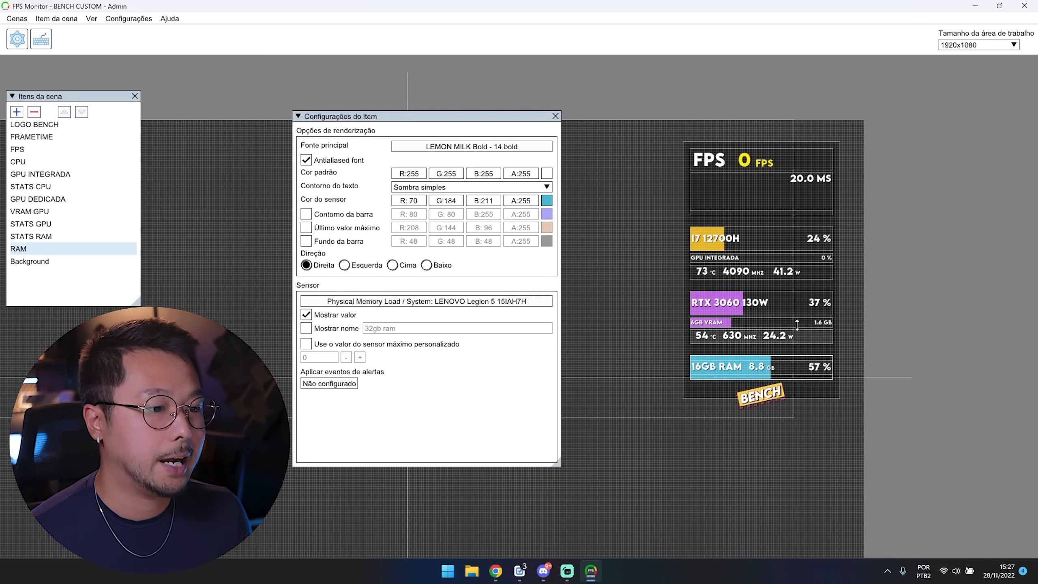
{"action": "left_click", "coordinate": [458, 301]}
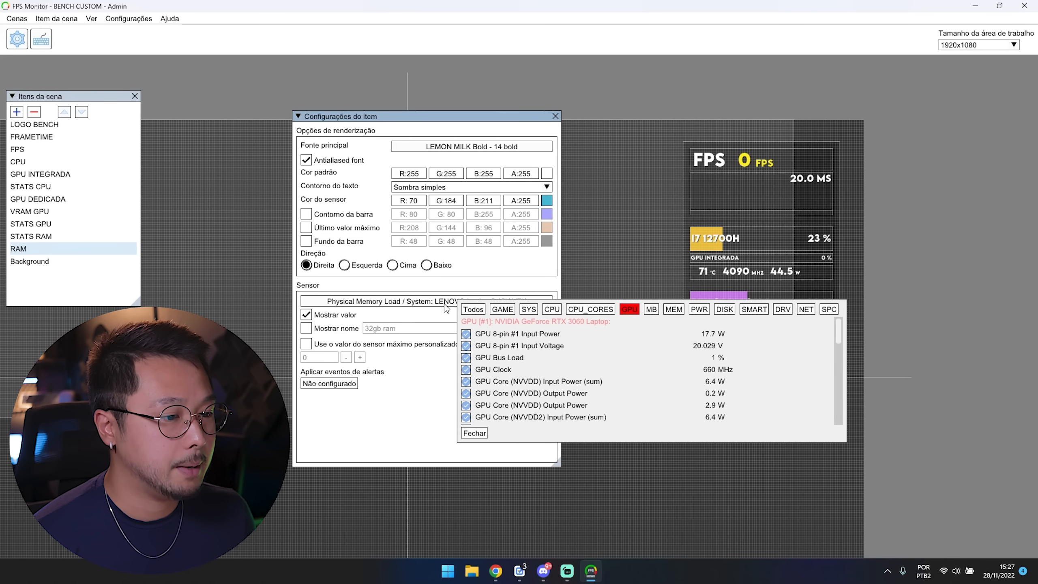
{"action": "left_click", "coordinate": [528, 309]}
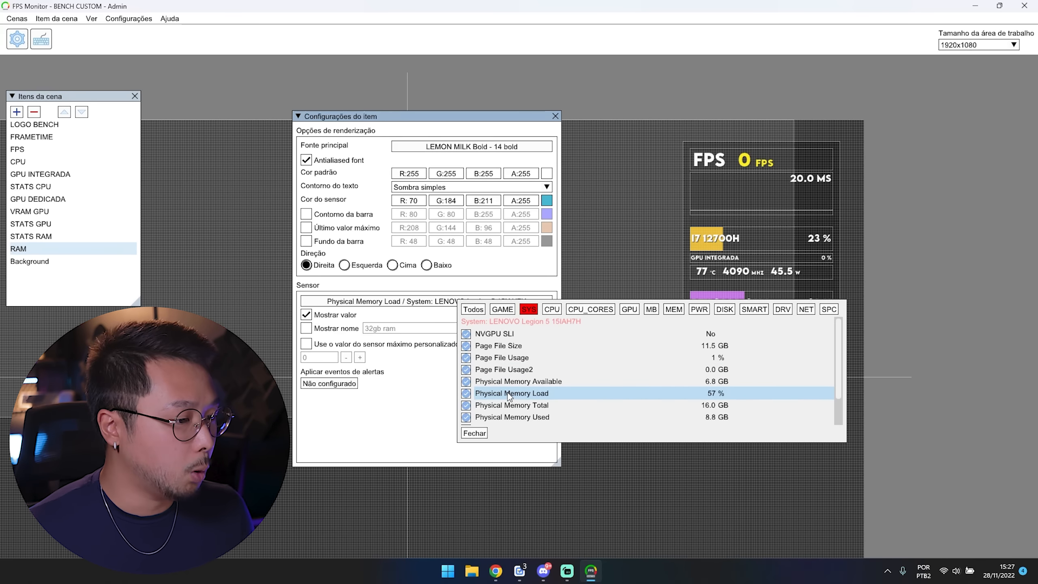
{"action": "double_click", "coordinate": [476, 393]}
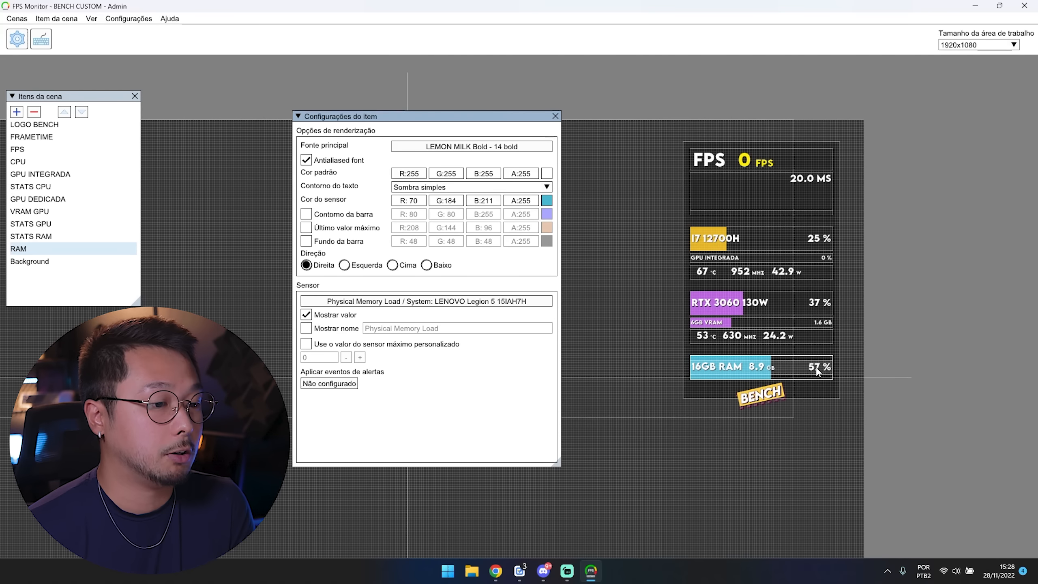
{"action": "left_click", "coordinate": [555, 116]}
{"action": "scroll", "coordinate": [528, 250], "scroll_direction": "down", "scroll_amount": 3}
{"action": "scroll", "coordinate": [594, 350], "scroll_direction": "up", "scroll_amount": 3}
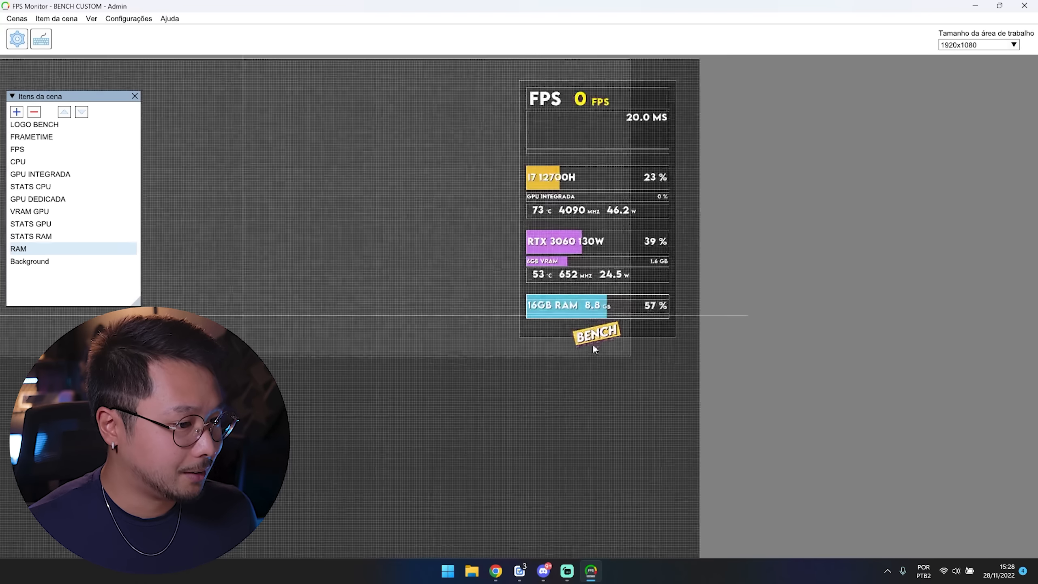
{"action": "scroll", "coordinate": [594, 347], "scroll_direction": "up", "scroll_amount": 2}
{"action": "scroll", "coordinate": [594, 343], "scroll_direction": "down", "scroll_amount": 4}
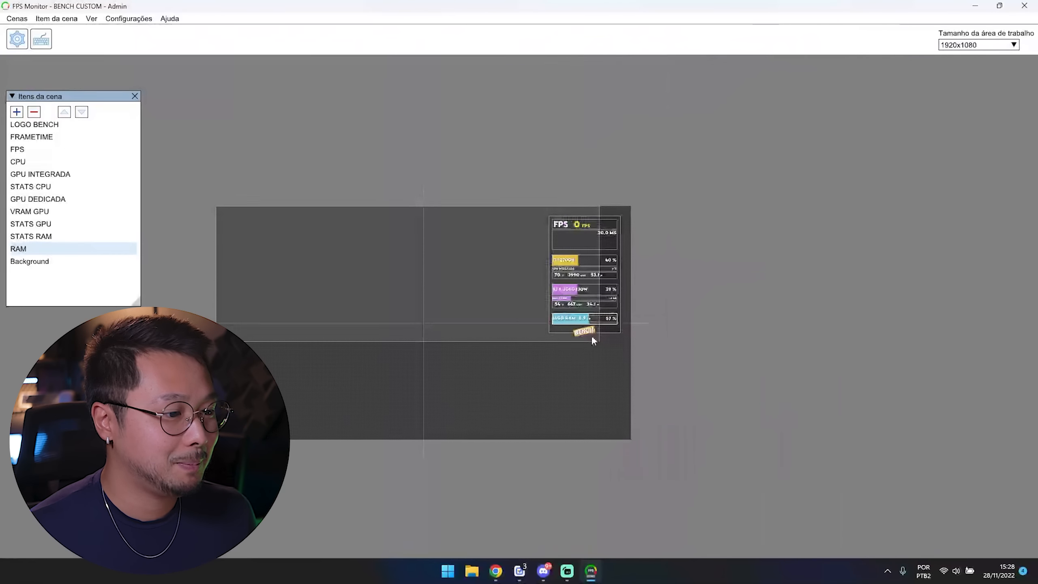
{"action": "scroll", "coordinate": [593, 339], "scroll_direction": "up", "scroll_amount": 3}
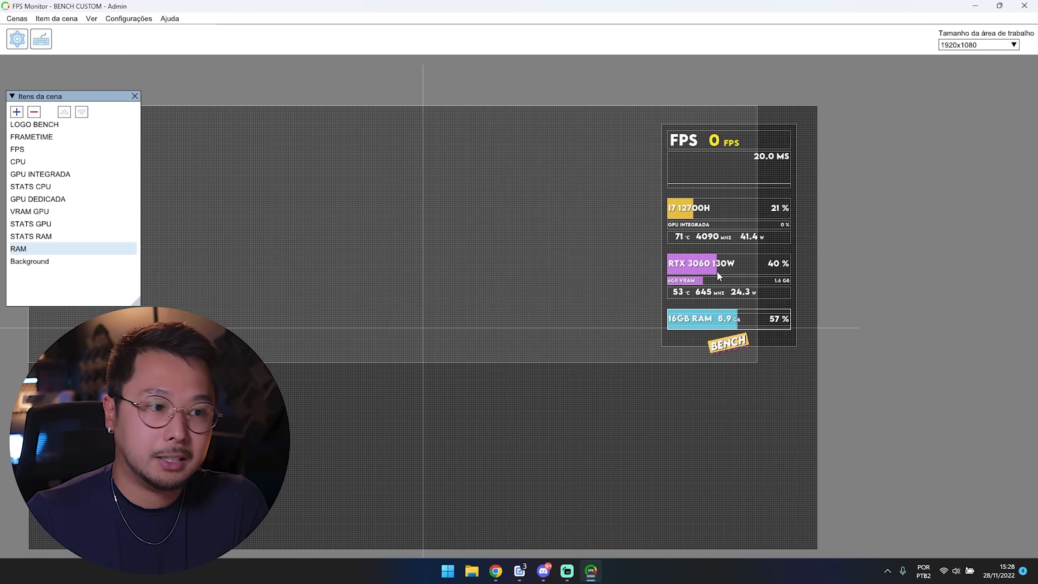
{"action": "left_click_drag", "start_coordinate": [825, 120], "coordinate": [626, 380]}
{"action": "left_click", "coordinate": [627, 380]}
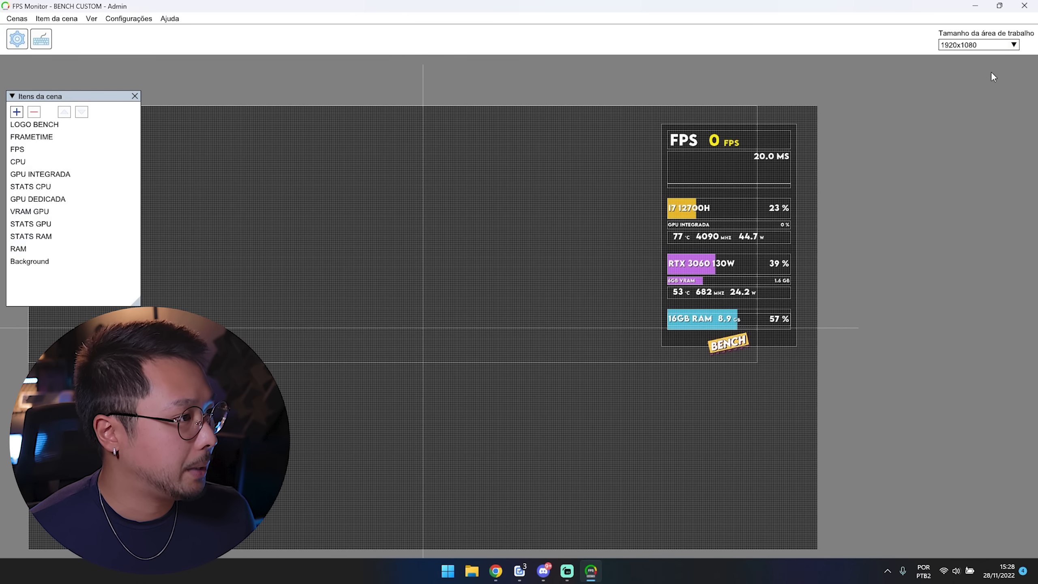
Step: Set the workspace size to 3440x1440
{"action": "left_click", "coordinate": [974, 48]}
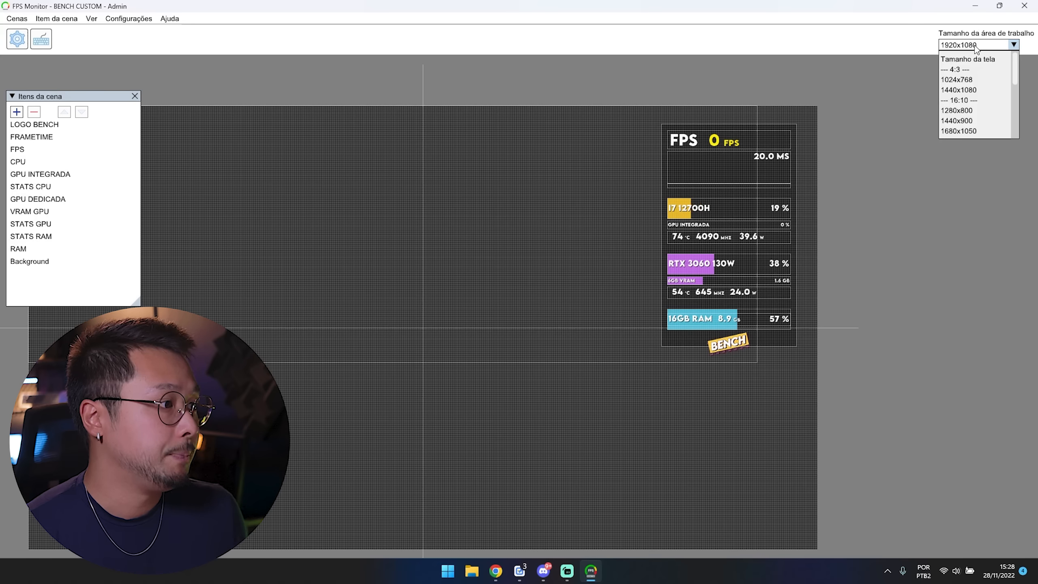
{"action": "scroll", "coordinate": [980, 82], "scroll_direction": "down", "scroll_amount": 5}
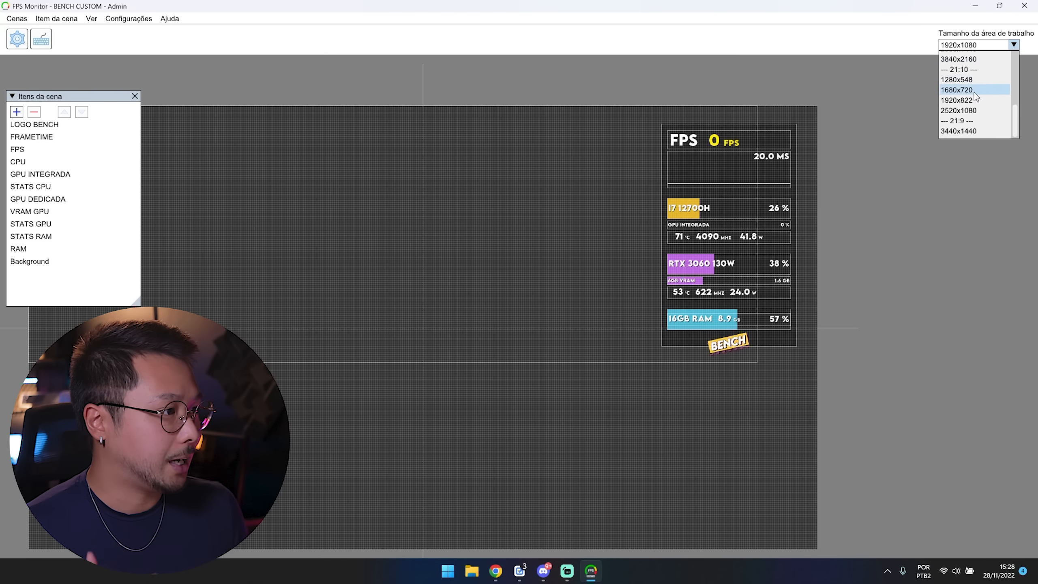
{"action": "left_click", "coordinate": [974, 131]}
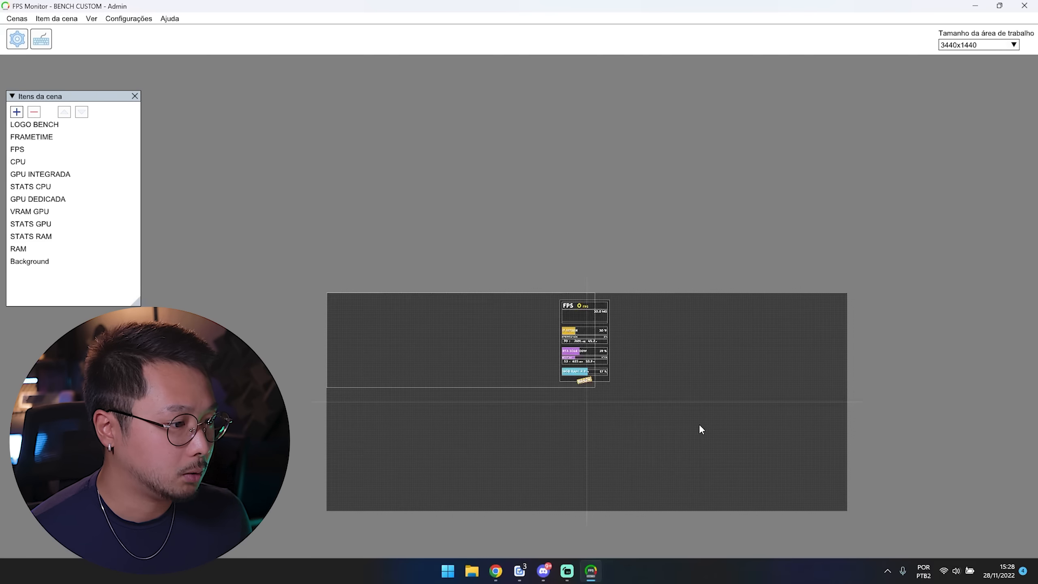
{"action": "left_click_drag", "start_coordinate": [701, 428], "coordinate": [623, 375]}
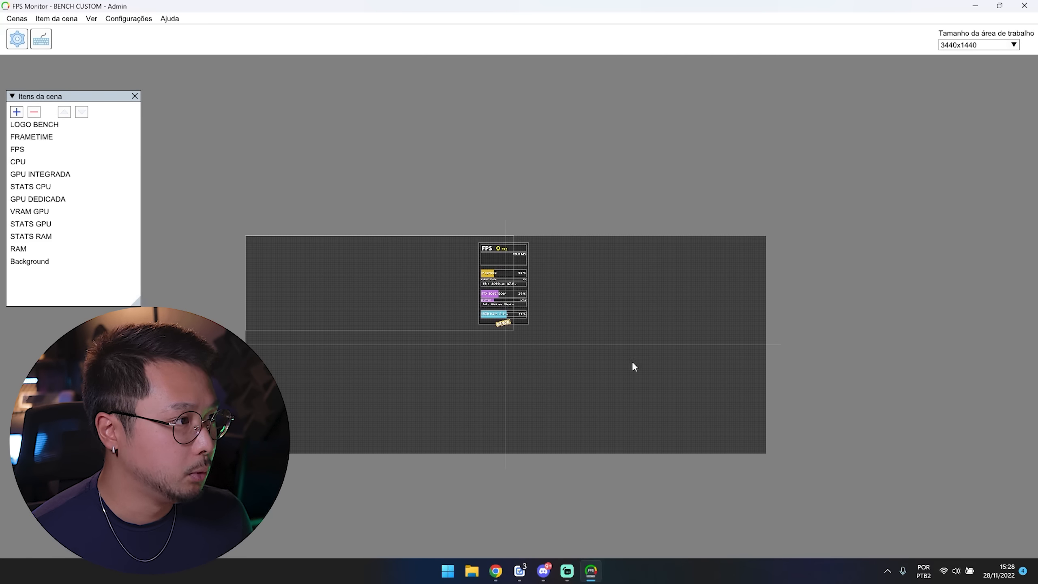
Step: Set the workspace size to 3840x2160 and bring the overlay into view
{"action": "left_click", "coordinate": [976, 47]}
{"action": "scroll", "coordinate": [986, 85], "scroll_direction": "down", "scroll_amount": 5}
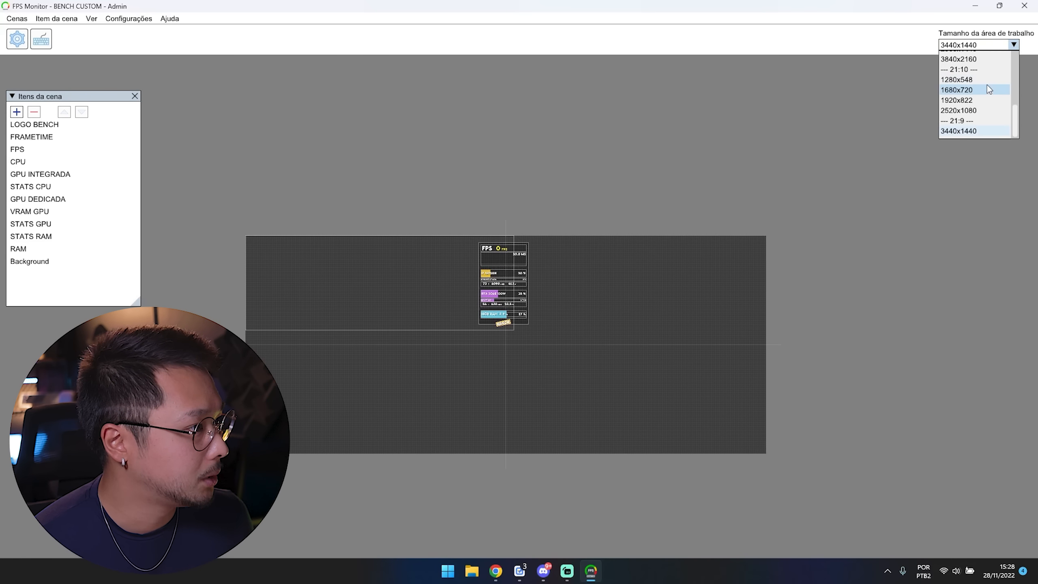
{"action": "left_click", "coordinate": [974, 59]}
{"action": "scroll", "coordinate": [679, 299], "scroll_direction": "down", "scroll_amount": 3}
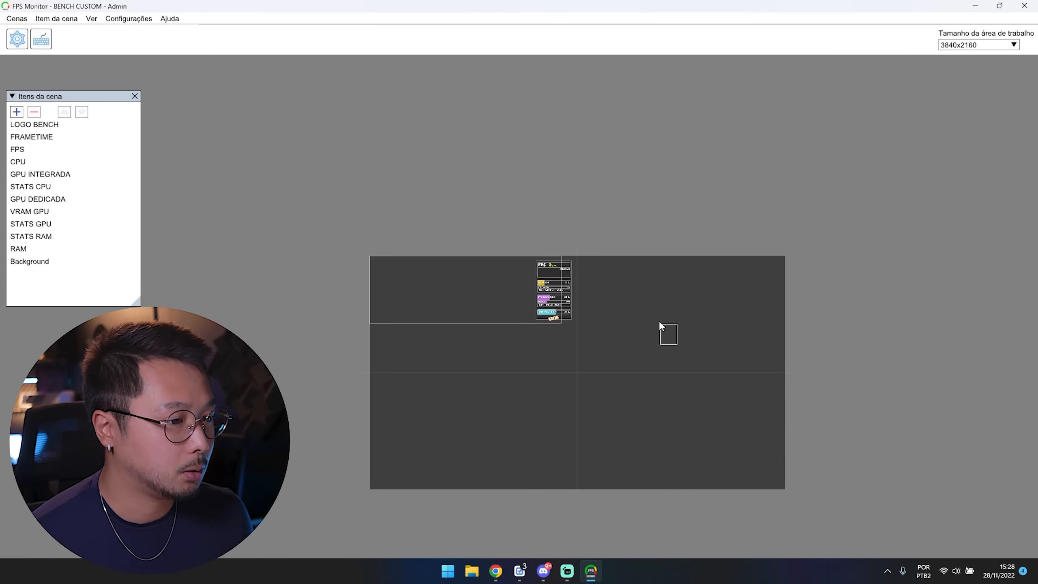
{"action": "left_click_drag", "start_coordinate": [660, 325], "coordinate": [578, 248]}
{"action": "scroll", "coordinate": [549, 262], "scroll_direction": "up", "scroll_amount": 4}
{"action": "scroll", "coordinate": [503, 269], "scroll_direction": "down", "scroll_amount": 2}
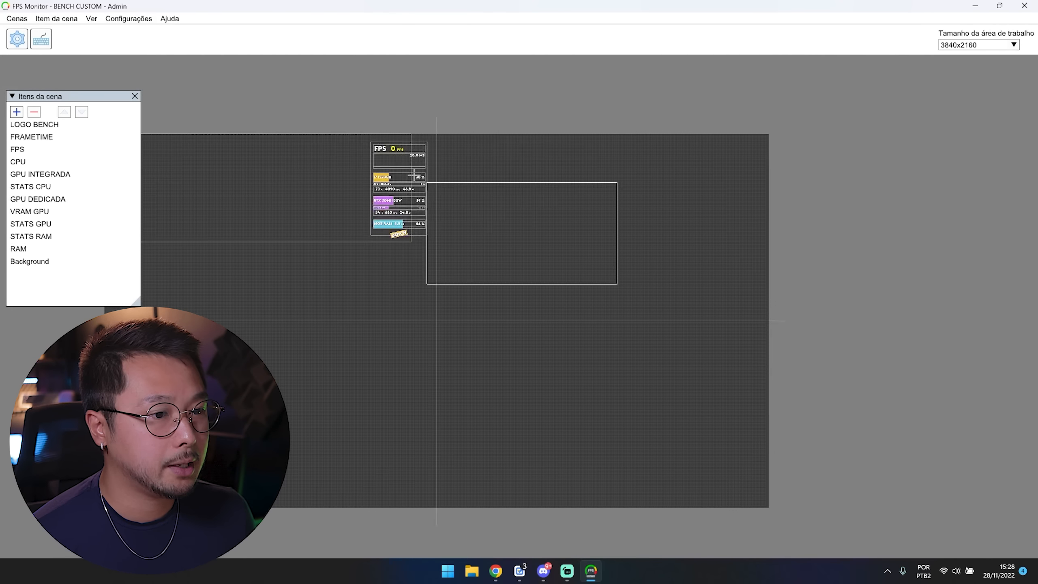
Step: Move the overlay panel with its bars further right in the workspace, and reposition the LOGO BENCH item separately
{"action": "left_click_drag", "start_coordinate": [414, 175], "coordinate": [339, 128]}
{"action": "left_click_drag", "start_coordinate": [310, 172], "coordinate": [463, 192]}
{"action": "left_click", "coordinate": [617, 147]}
{"action": "left_click_drag", "start_coordinate": [667, 102], "coordinate": [507, 282]}
{"action": "left_click_drag", "start_coordinate": [508, 202], "coordinate": [454, 217]}
{"action": "left_click", "coordinate": [722, 218]}
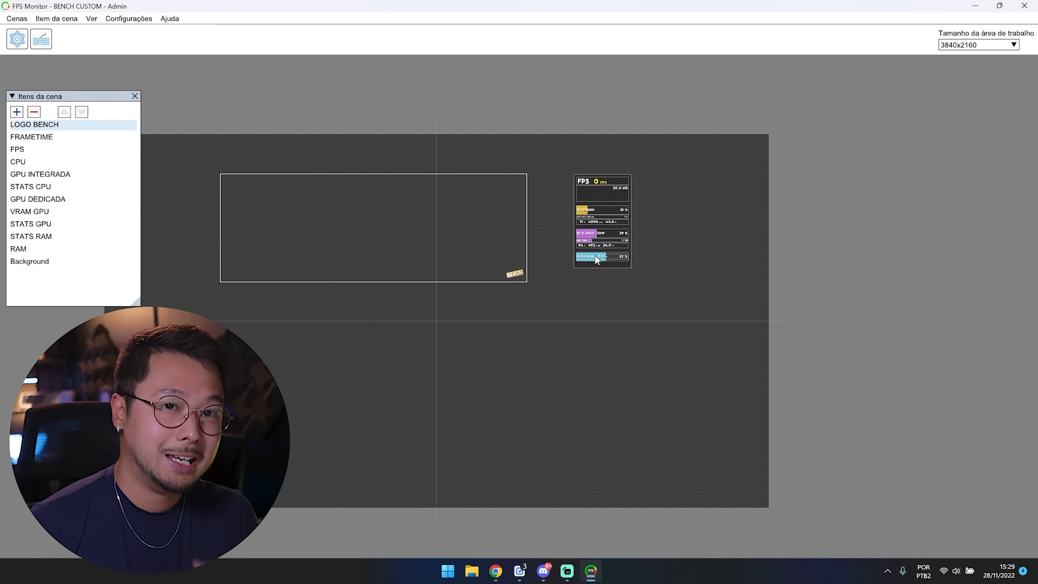
Step: Move the LOGO BENCH item so the BENCH logo sits on the lower edge of the overlay panel
{"action": "scroll", "coordinate": [595, 260], "scroll_direction": "up", "scroll_amount": 3}
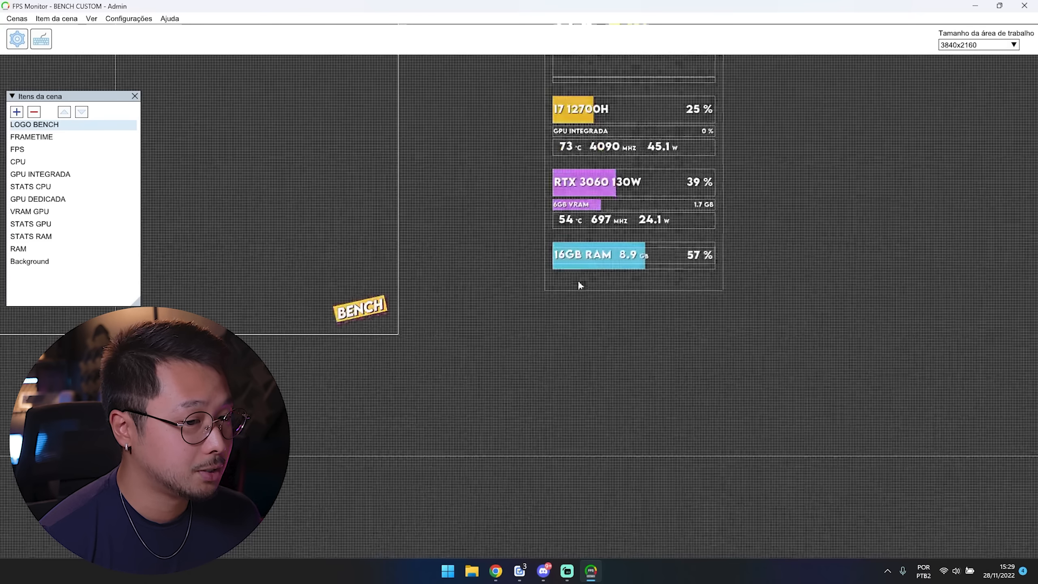
{"action": "left_click_drag", "start_coordinate": [343, 235], "coordinate": [621, 220]}
{"action": "left_click", "coordinate": [827, 262]}
{"action": "scroll", "coordinate": [771, 268], "scroll_direction": "down", "scroll_amount": 7}
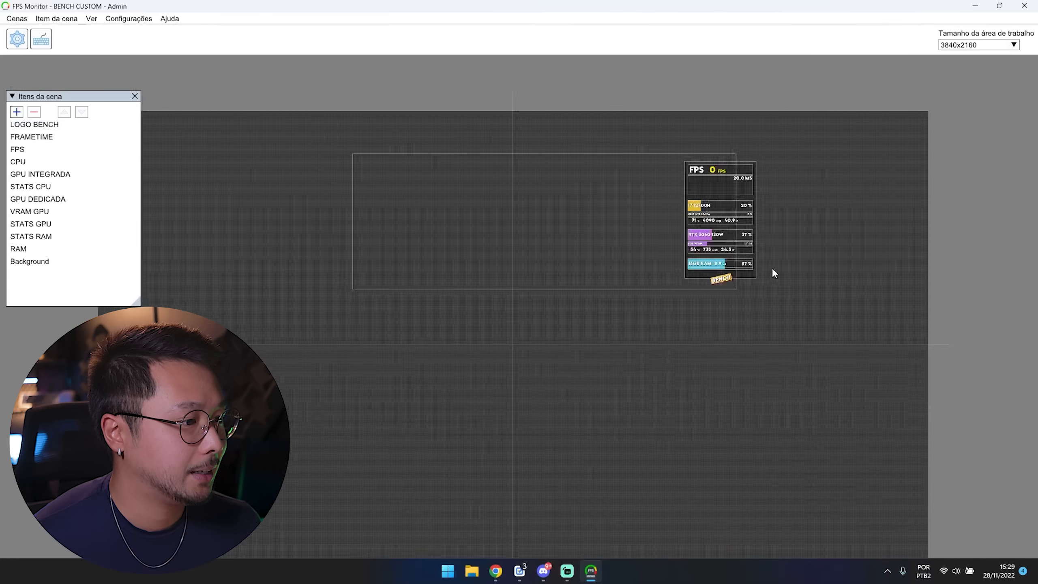
Step: Select all scene items and move the whole overlay to just beyond the workspace's vertical centre line, in the upper half
{"action": "key", "text": "ctrl+a"}
{"action": "left_click_drag", "start_coordinate": [663, 231], "coordinate": [583, 257]}
{"action": "scroll", "coordinate": [727, 285], "scroll_direction": "up", "scroll_amount": 6}
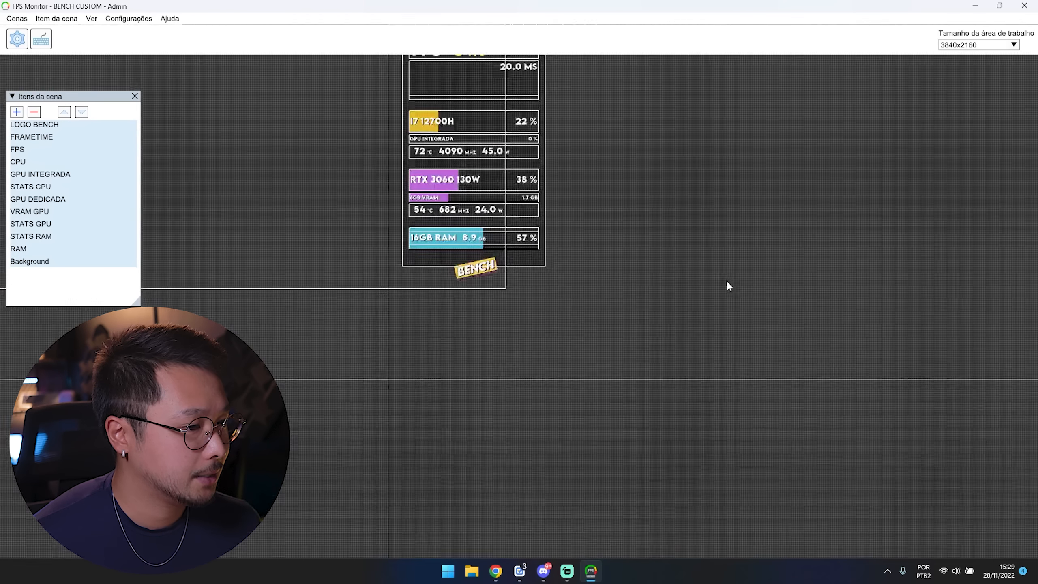
{"action": "scroll", "coordinate": [696, 266], "scroll_direction": "down", "scroll_amount": 2}
{"action": "left_click", "coordinate": [1001, 46]}
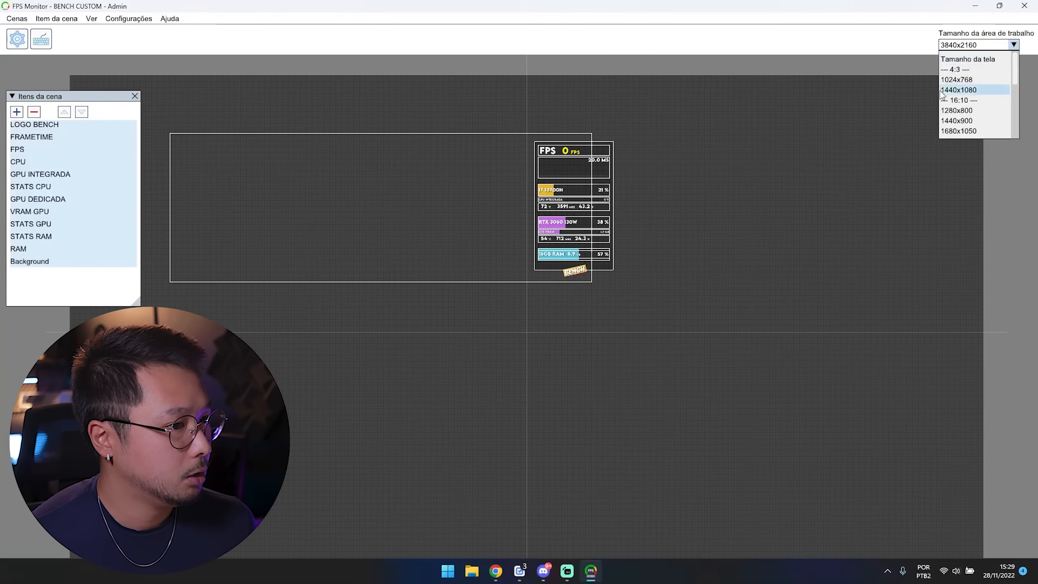
{"action": "left_click", "coordinate": [544, 192]}
Step: Select every scene item again and shift the overlay into the upper-left quadrant of the workspace, beside the vertical centre line
{"action": "left_click_drag", "start_coordinate": [687, 105], "coordinate": [492, 225]}
{"action": "mouse_move", "coordinate": [491, 224]}
{"action": "left_mouse_down"}
{"action": "mouse_move", "coordinate": [386, 204]}
{"action": "mouse_move", "coordinate": [488, 236]}
{"action": "left_mouse_up"}
{"action": "scroll", "coordinate": [608, 238], "scroll_direction": "up", "scroll_amount": 5}
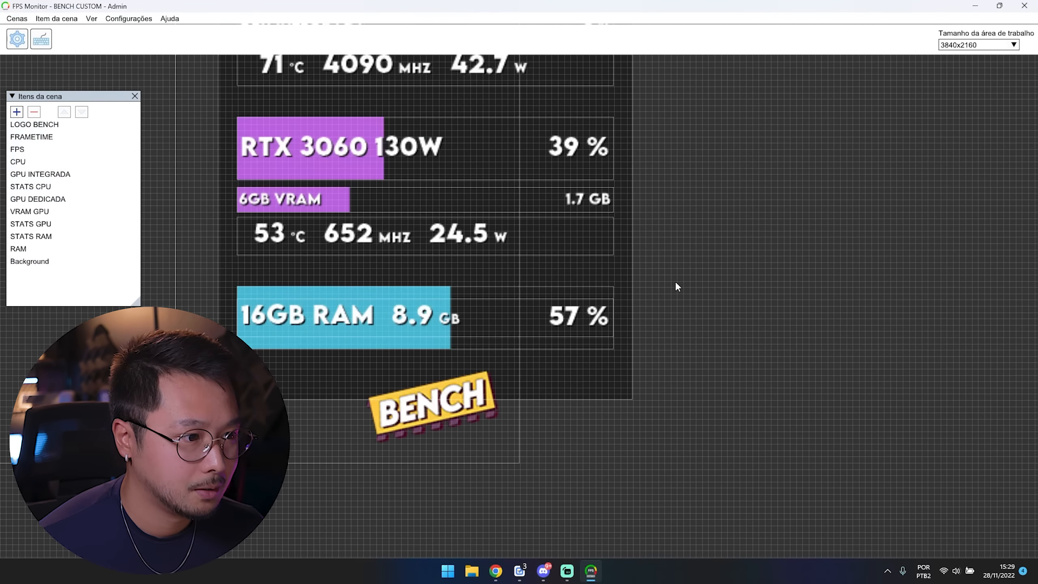
{"action": "scroll", "coordinate": [675, 283], "scroll_direction": "down", "scroll_amount": 6}
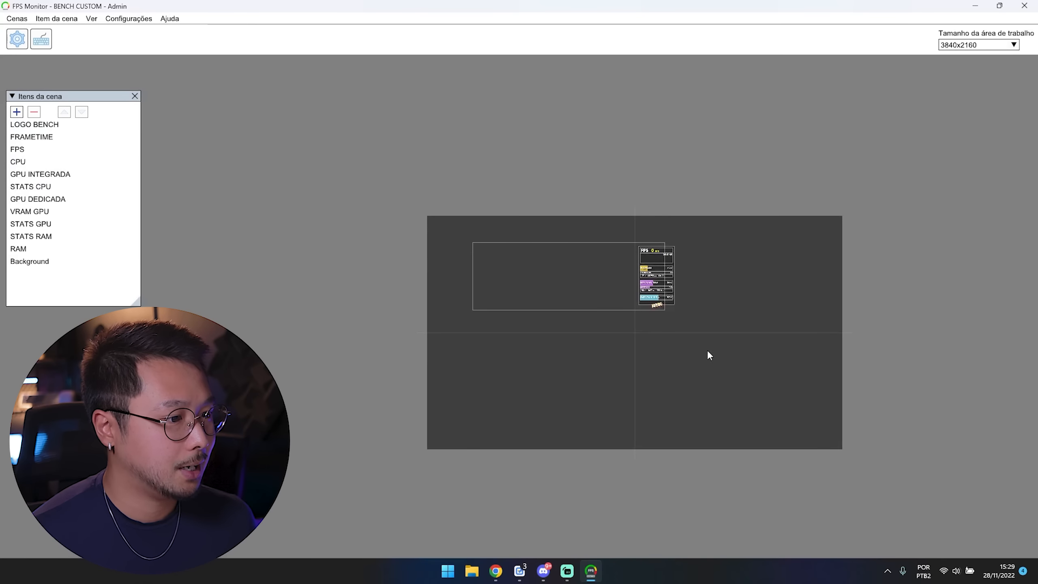
{"action": "left_click_drag", "start_coordinate": [716, 353], "coordinate": [474, 203]}
{"action": "left_click_drag", "start_coordinate": [561, 264], "coordinate": [508, 253]}
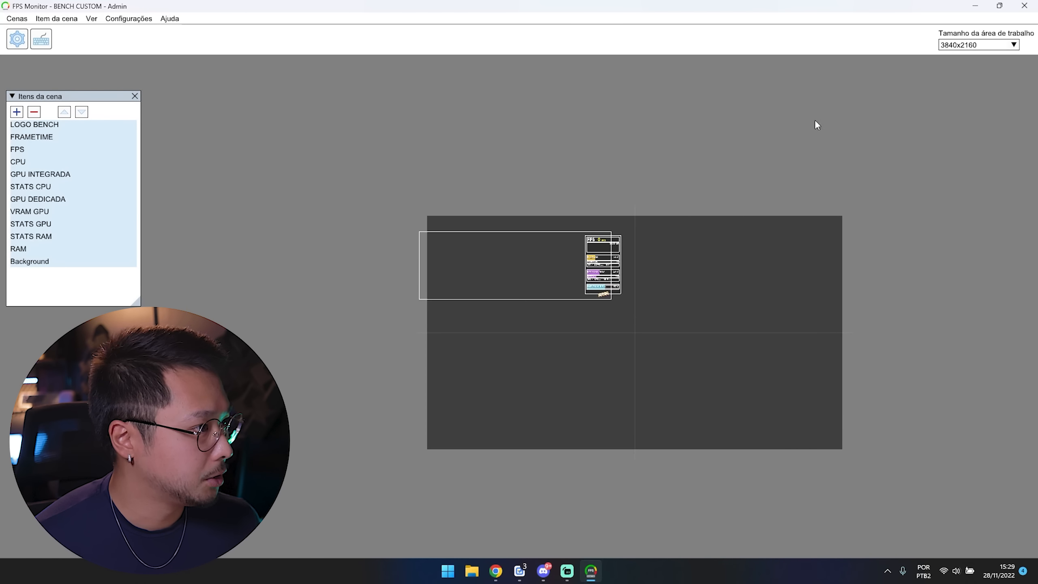
Step: Set the workspace size to 1920x1080 and deselect the scene items
{"action": "left_click", "coordinate": [1013, 45]}
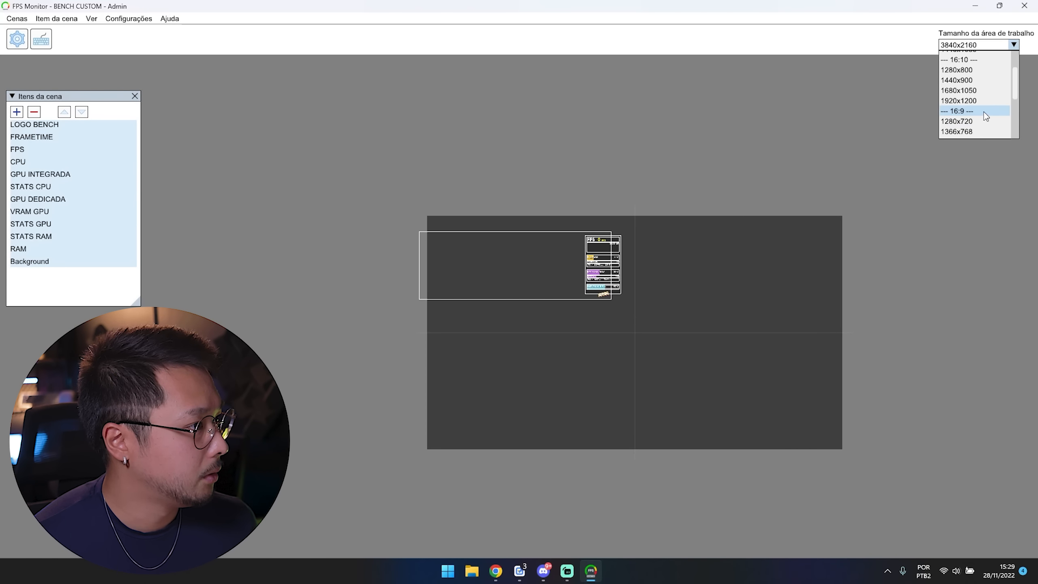
{"action": "left_click", "coordinate": [982, 102]}
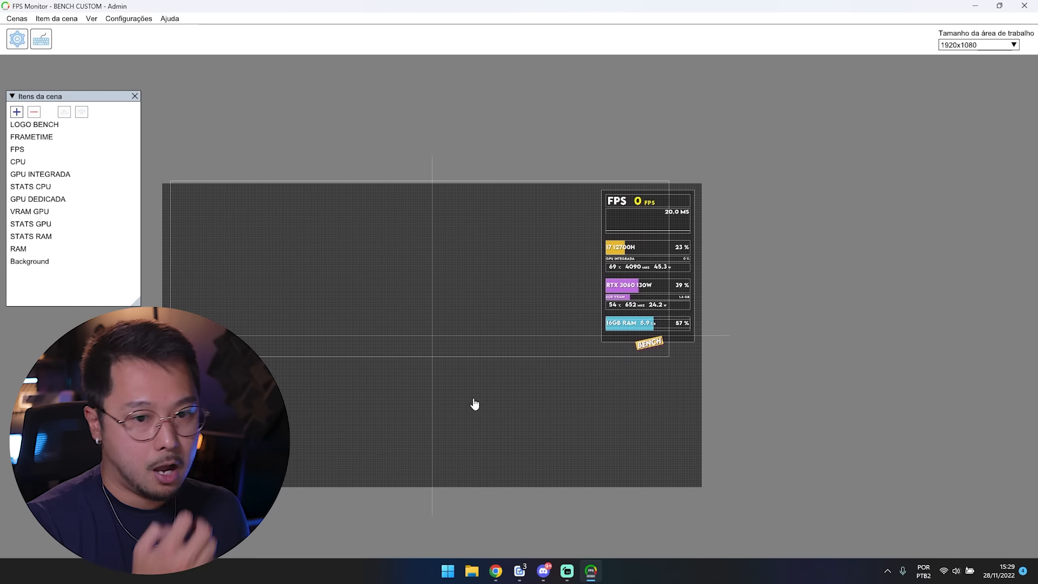
{"action": "left_click", "coordinate": [620, 403]}
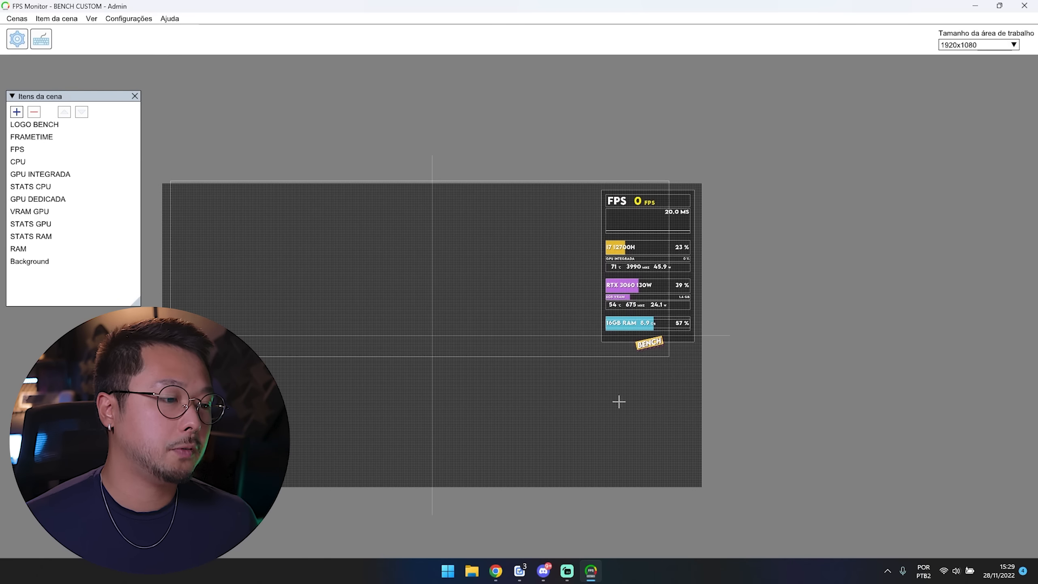
{"action": "left_click_drag", "start_coordinate": [783, 142], "coordinate": [650, 395]}
{"action": "left_click", "coordinate": [652, 397]}
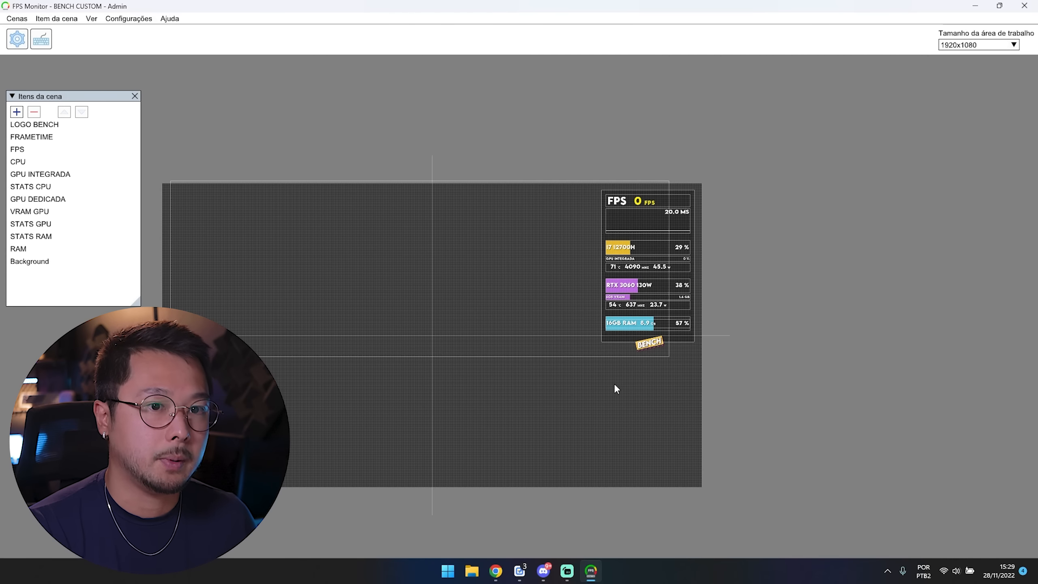
Step: Review the global shortcut editor, including the hotkey that toggles the overlay, and accept the existing bindings
{"action": "left_click", "coordinate": [130, 18]}
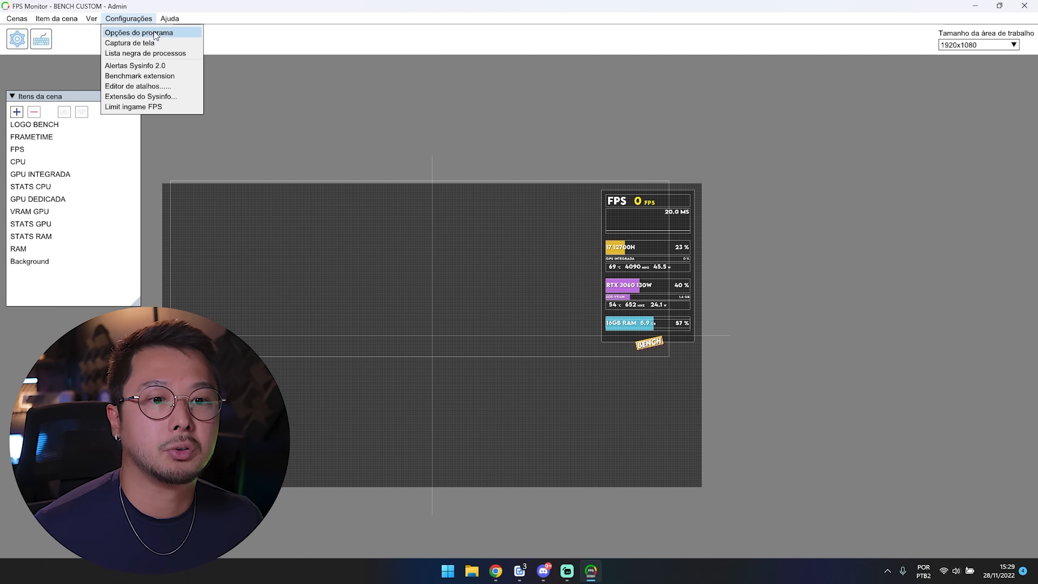
{"action": "left_click", "coordinate": [154, 87]}
{"action": "left_click_drag", "start_coordinate": [456, 248], "coordinate": [426, 196]}
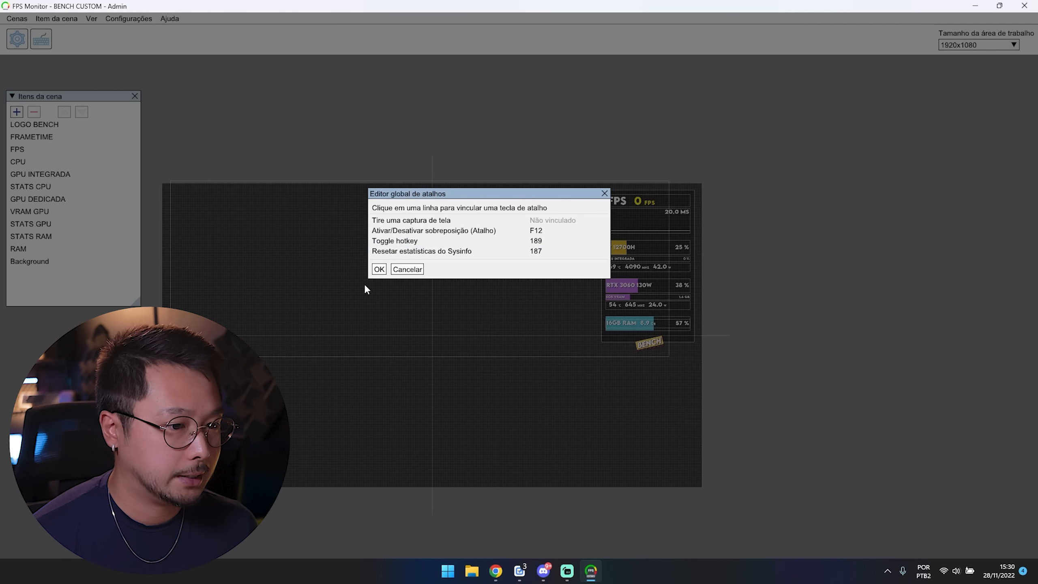
{"action": "left_click", "coordinate": [378, 270]}
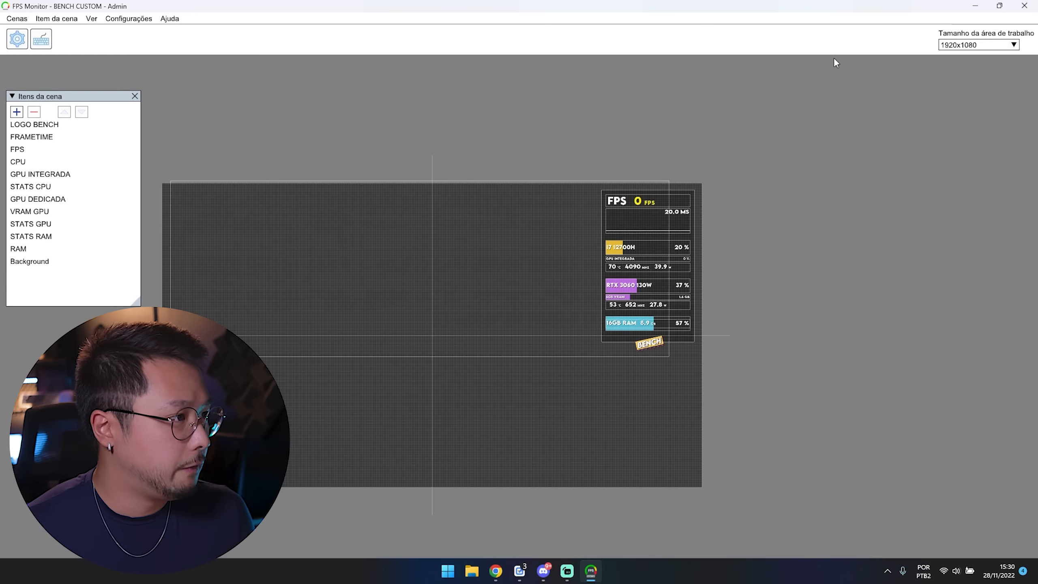
Step: Minimise the overlay editor and check the hidden system tray icons for the running FPS Monitor
{"action": "left_click", "coordinate": [973, 8]}
{"action": "left_click", "coordinate": [887, 570]}
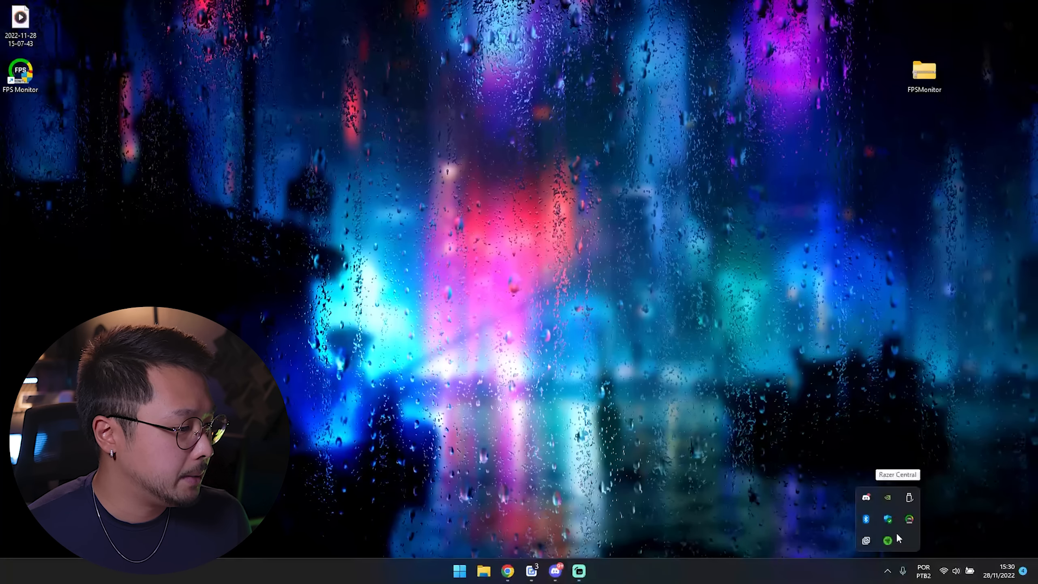
{"action": "left_click", "coordinate": [765, 454]}
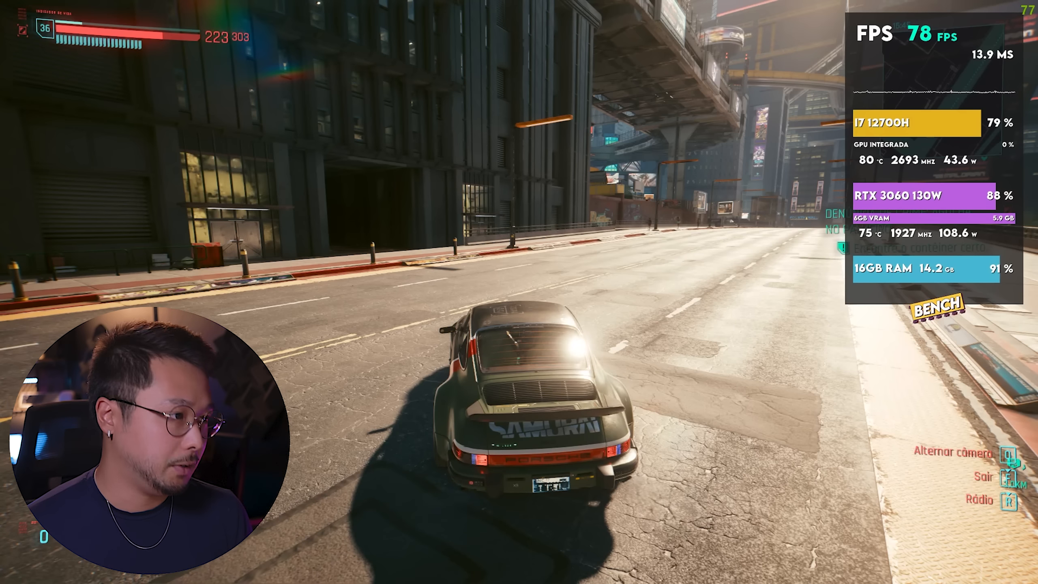
Step: Drive the car in the game to check the overlay's live readings, and toggle the overlay with its hotkey
{"action": "key", "text": "w"}
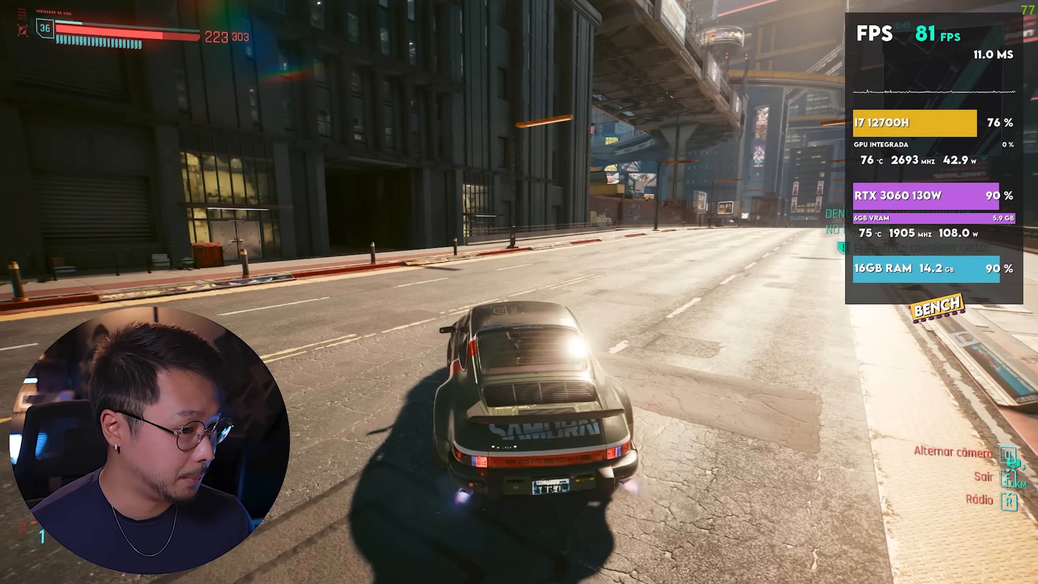
{"action": "key", "text": "d"}
{"action": "key", "text": "w"}
{"action": "key", "text": "a"}
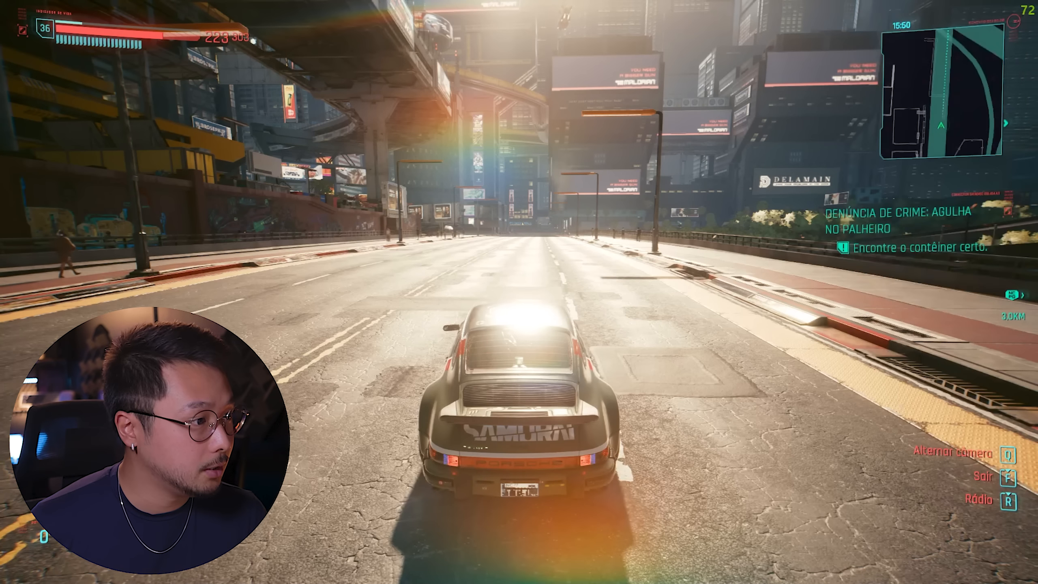
{"action": "key", "text": "F12"}
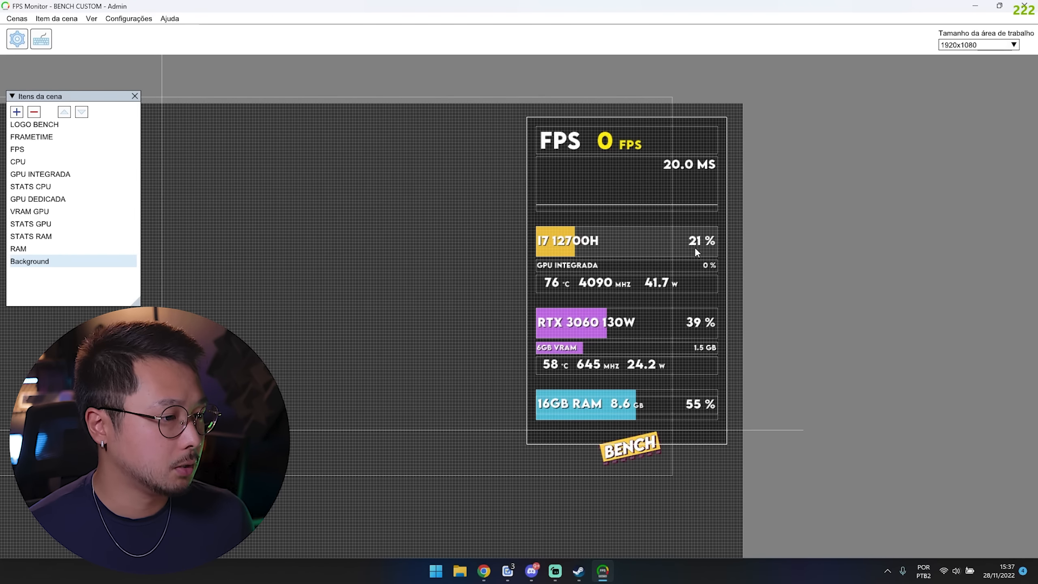
Step: Open the item settings of the CPU statistics line and move the dialog clear of the overlay panel
{"action": "right_click", "coordinate": [694, 247]}
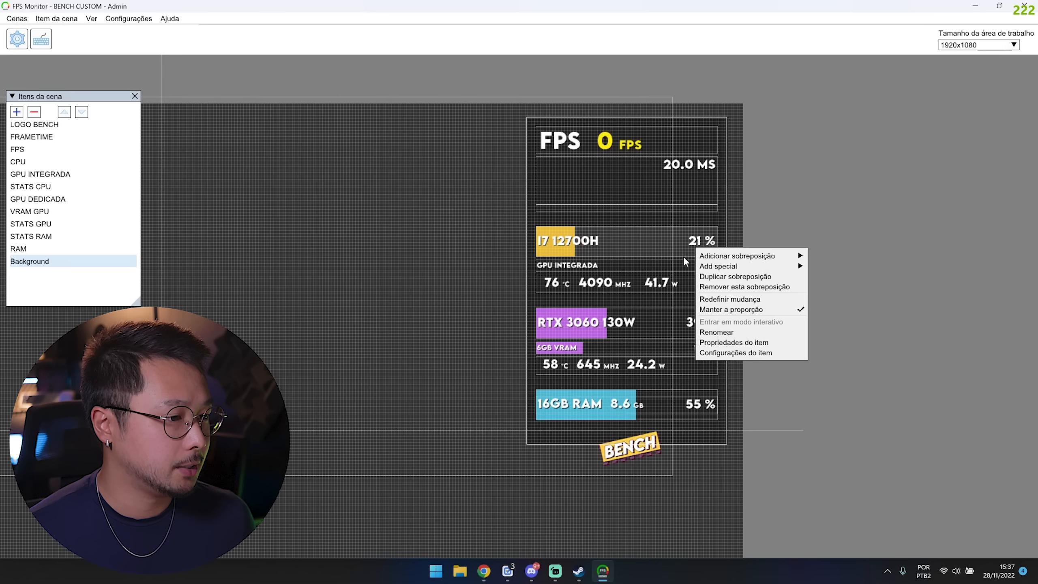
{"action": "right_click", "coordinate": [678, 282]}
{"action": "right_click", "coordinate": [690, 282]}
{"action": "left_click", "coordinate": [729, 387]}
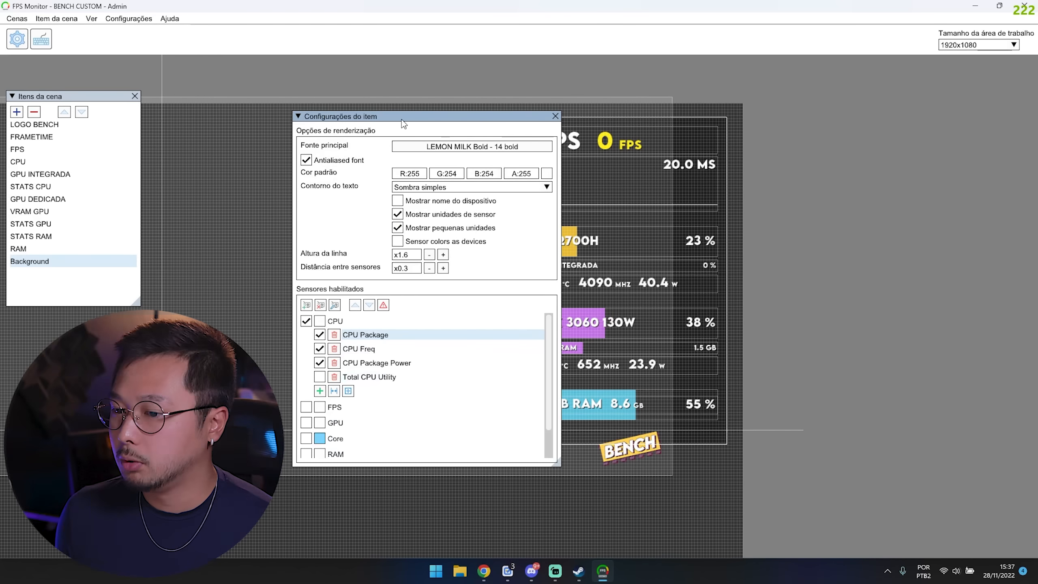
{"action": "left_click_drag", "start_coordinate": [401, 119], "coordinate": [280, 104]}
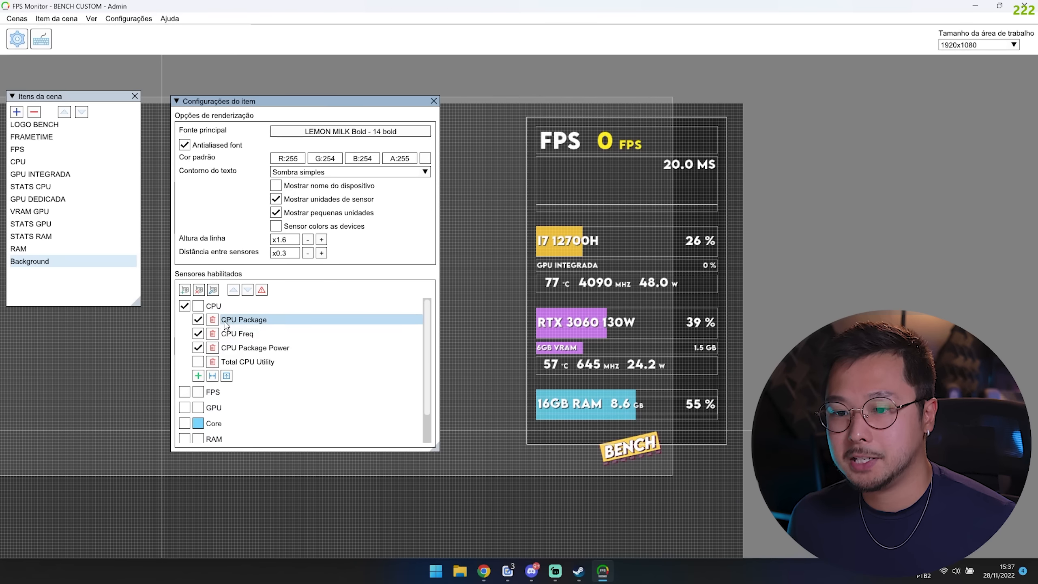
Step: Examine the sensors available in the CPU category for the statistics line, and close the item settings without adding any
{"action": "left_click", "coordinate": [197, 376]}
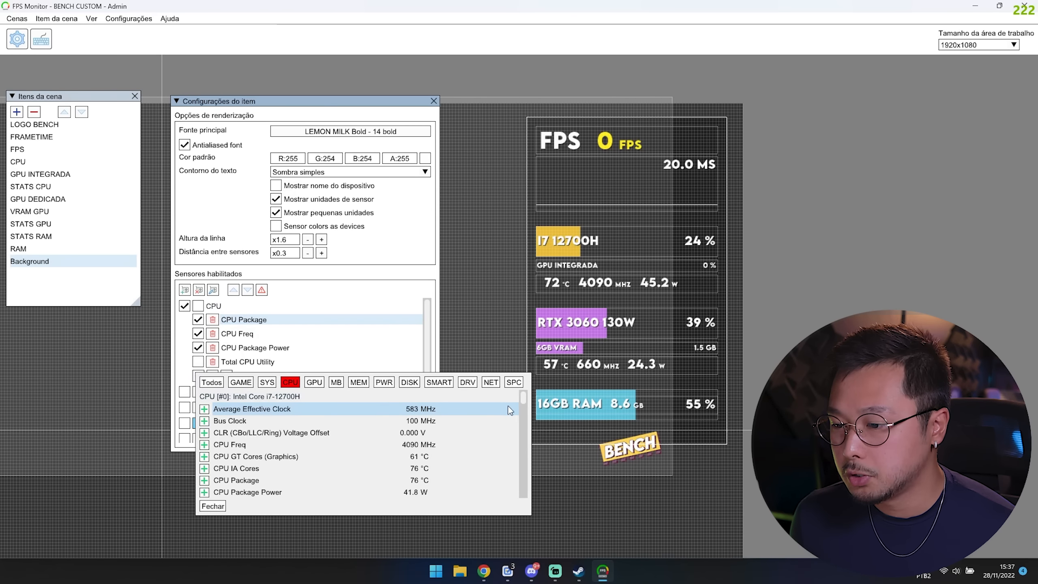
{"action": "left_click_drag", "start_coordinate": [523, 399], "coordinate": [526, 491]}
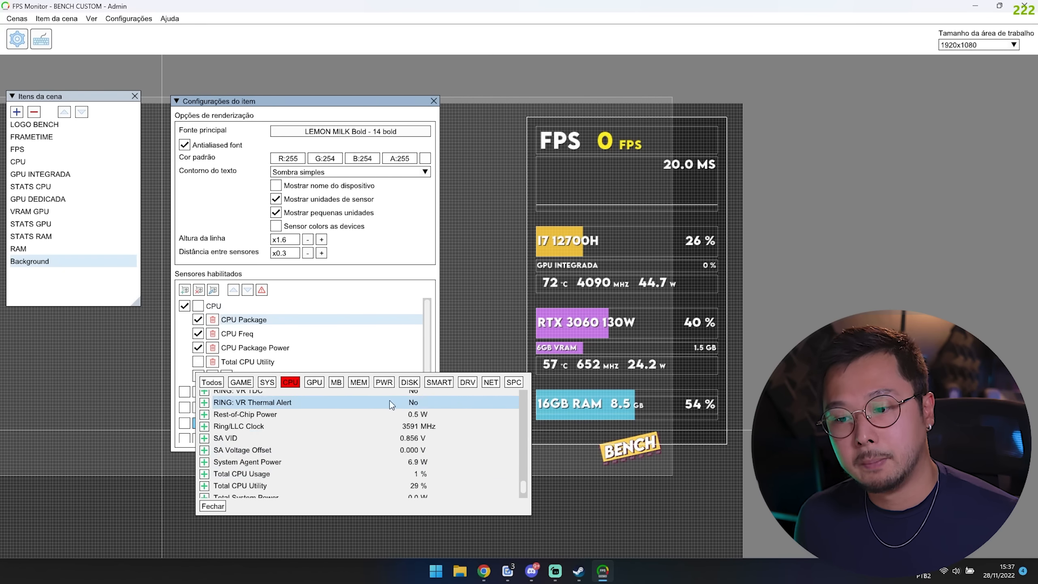
{"action": "left_click", "coordinate": [428, 339]}
{"action": "left_click", "coordinate": [434, 101]}
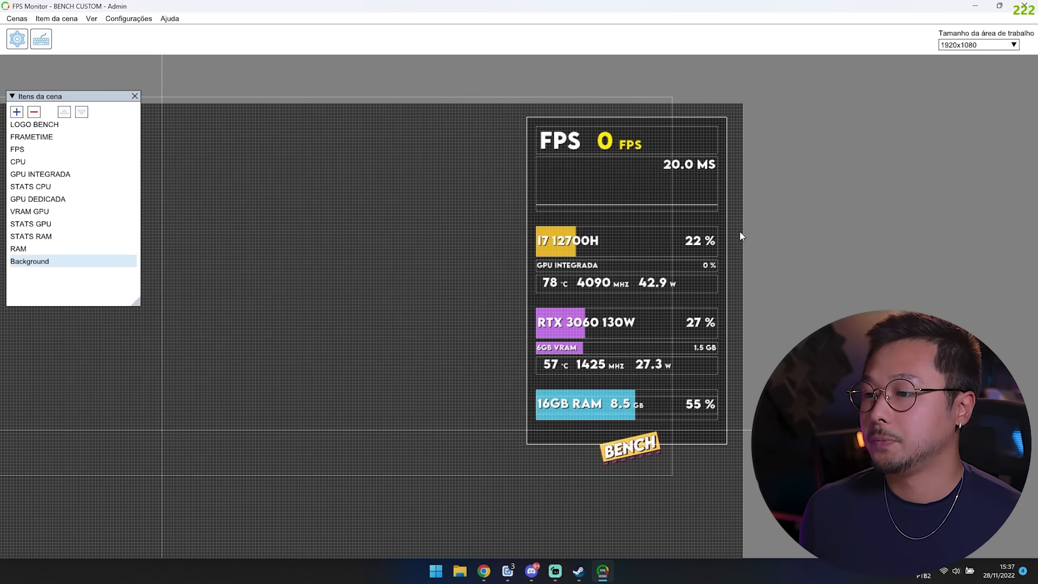
{"action": "scroll", "coordinate": [381, 300], "scroll_direction": "down", "scroll_amount": 5}
{"action": "scroll", "coordinate": [524, 414], "scroll_direction": "up", "scroll_amount": 3}
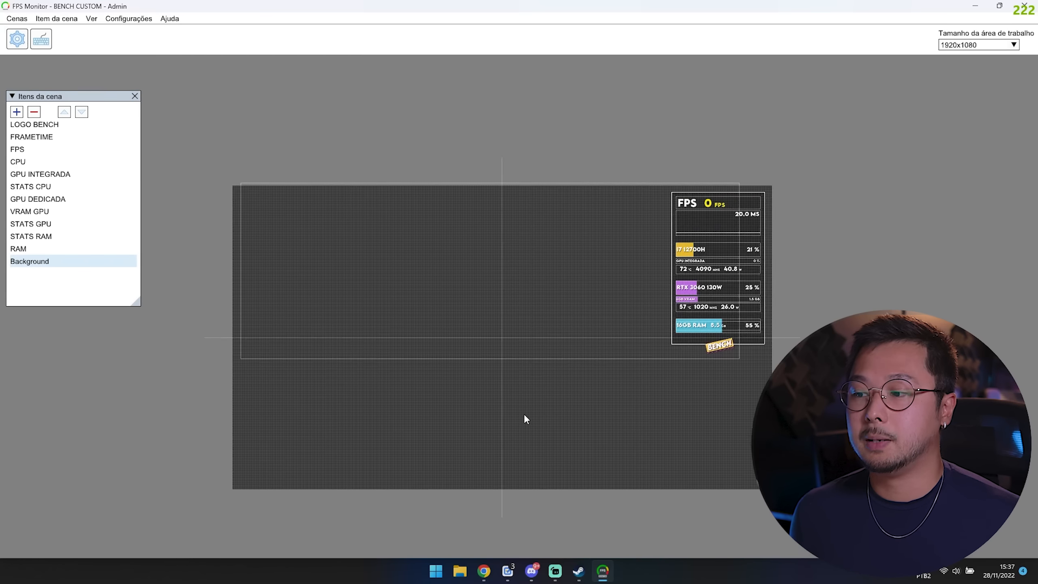